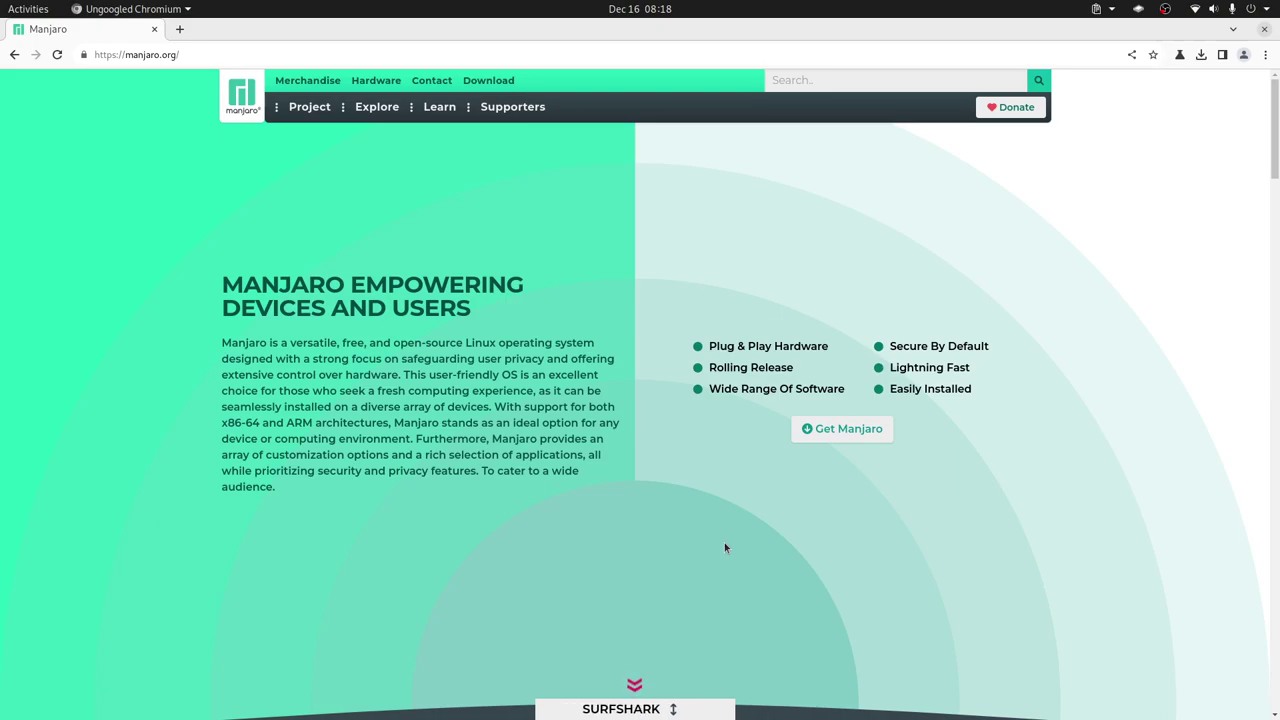
# Open the Manjaro downloads for the X86_64 architecture and show the download options for the GNOME Desktop edition
pyautogui.click(862, 429)
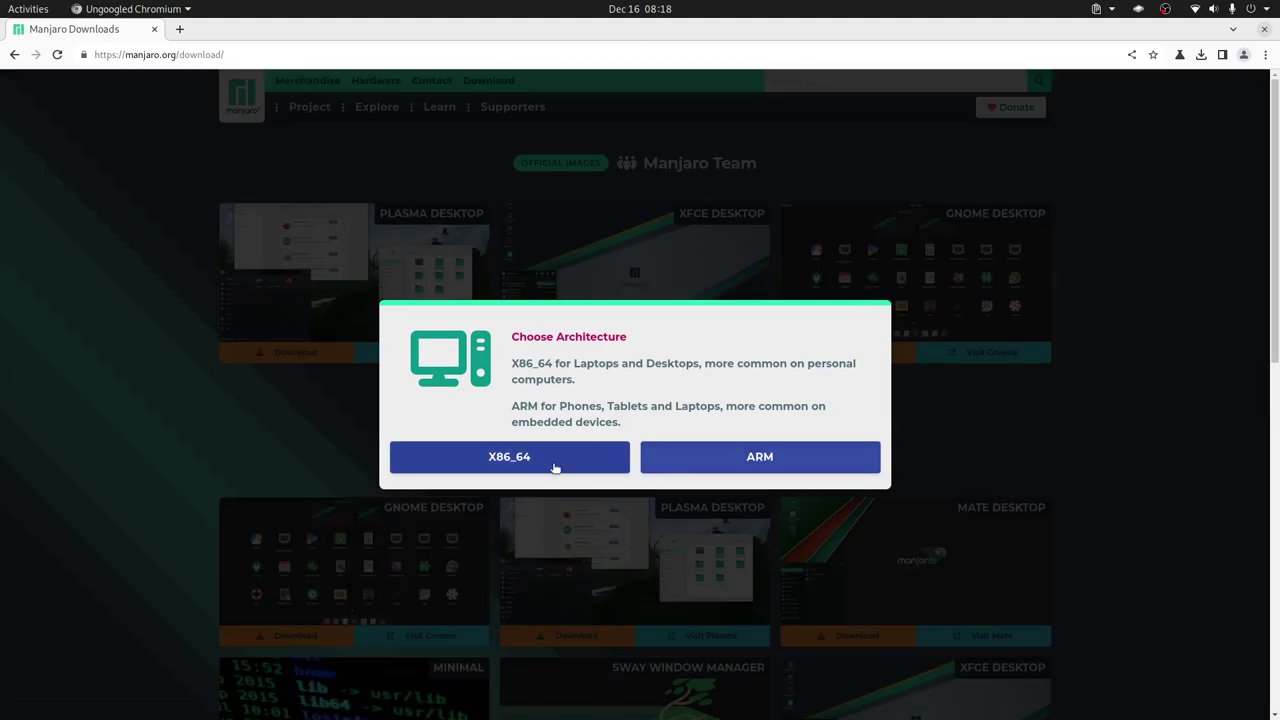
pyautogui.click(580, 457)
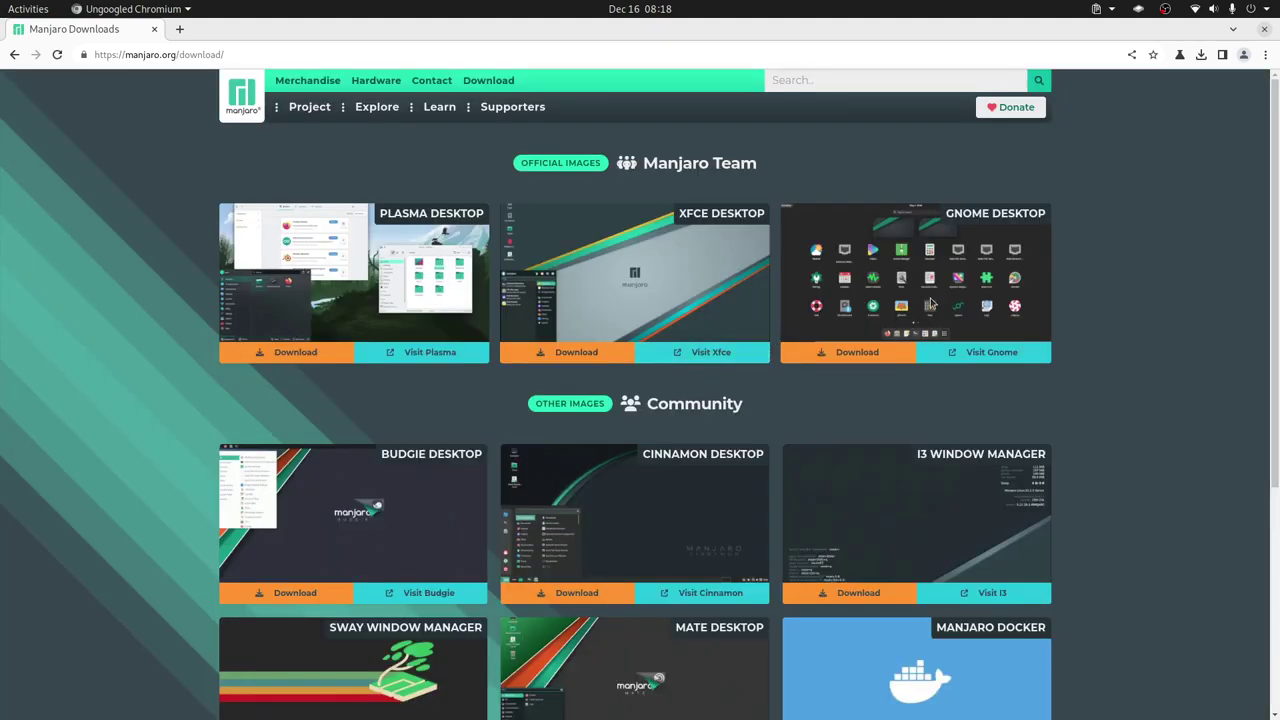
pyautogui.click(882, 352)
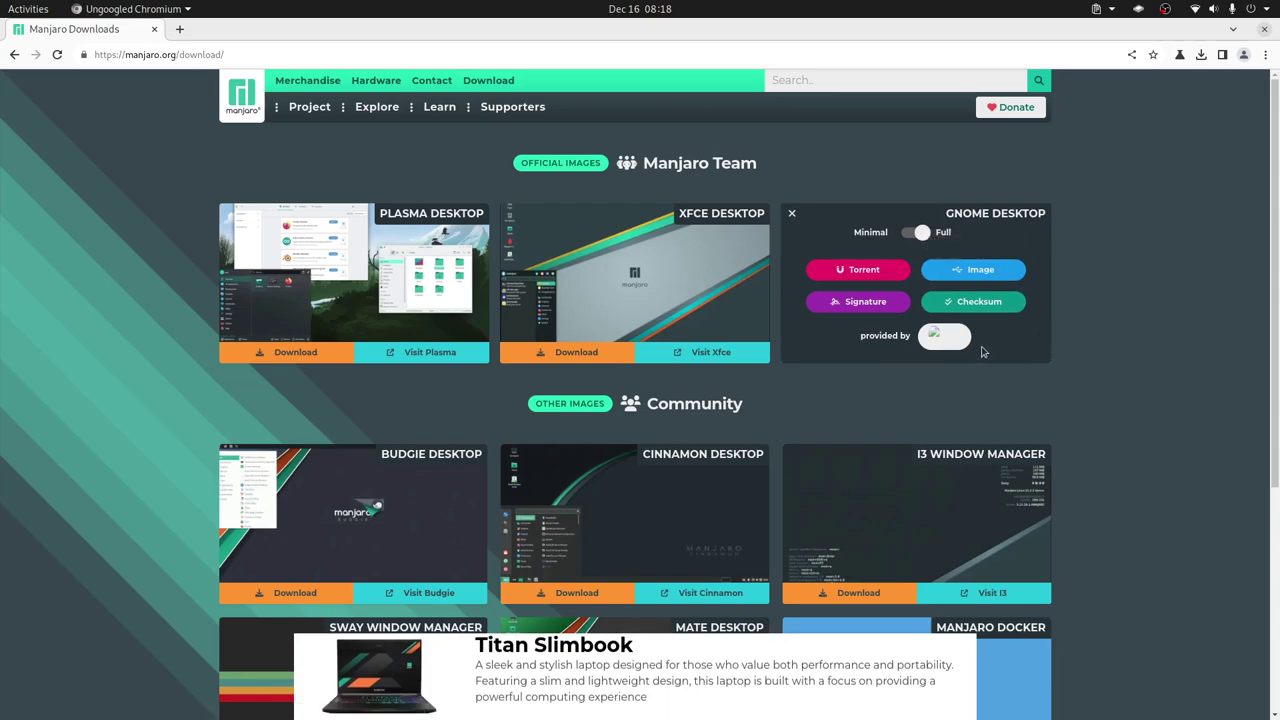
# Switch to VirtualBox and review the Manjaro GNOME machine's memory, processor, EFI and display settings
pyautogui.hotkey('alt', 'Tab')
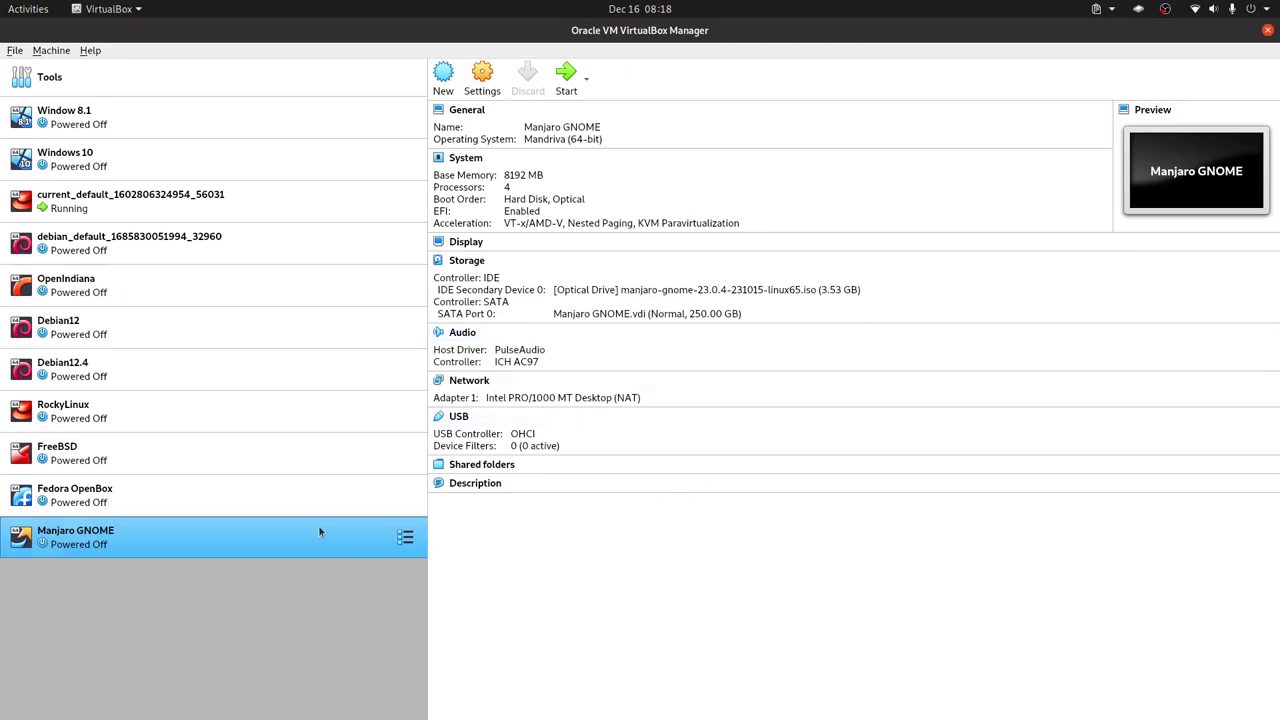
pyautogui.rightClick(328, 537)
pyautogui.click(474, 224)
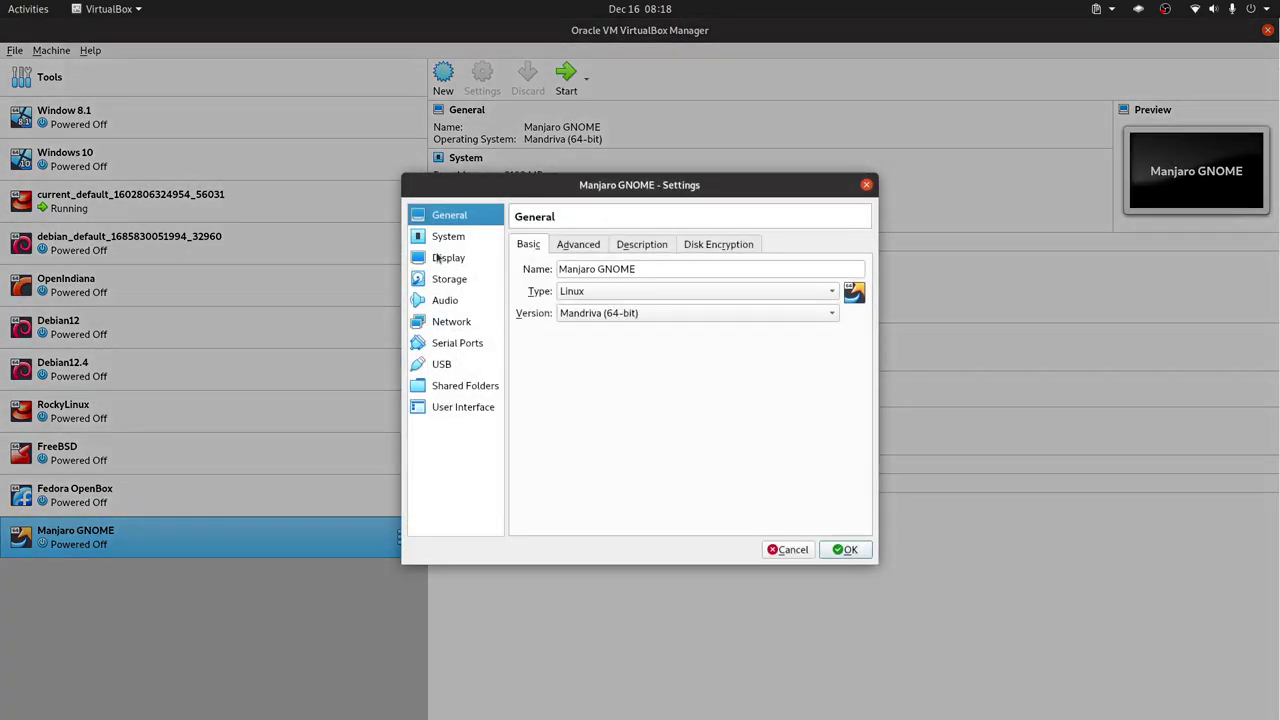
pyautogui.click(450, 238)
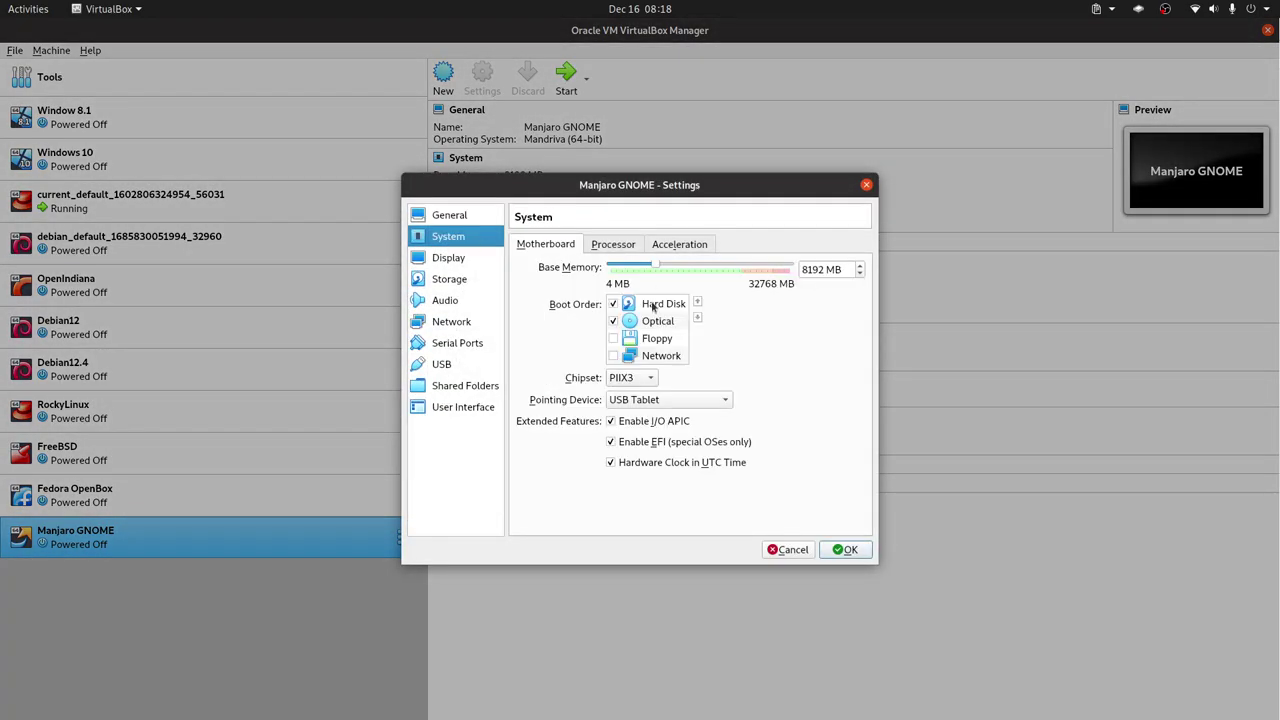
pyautogui.click(630, 249)
pyautogui.click(533, 243)
pyautogui.click(604, 248)
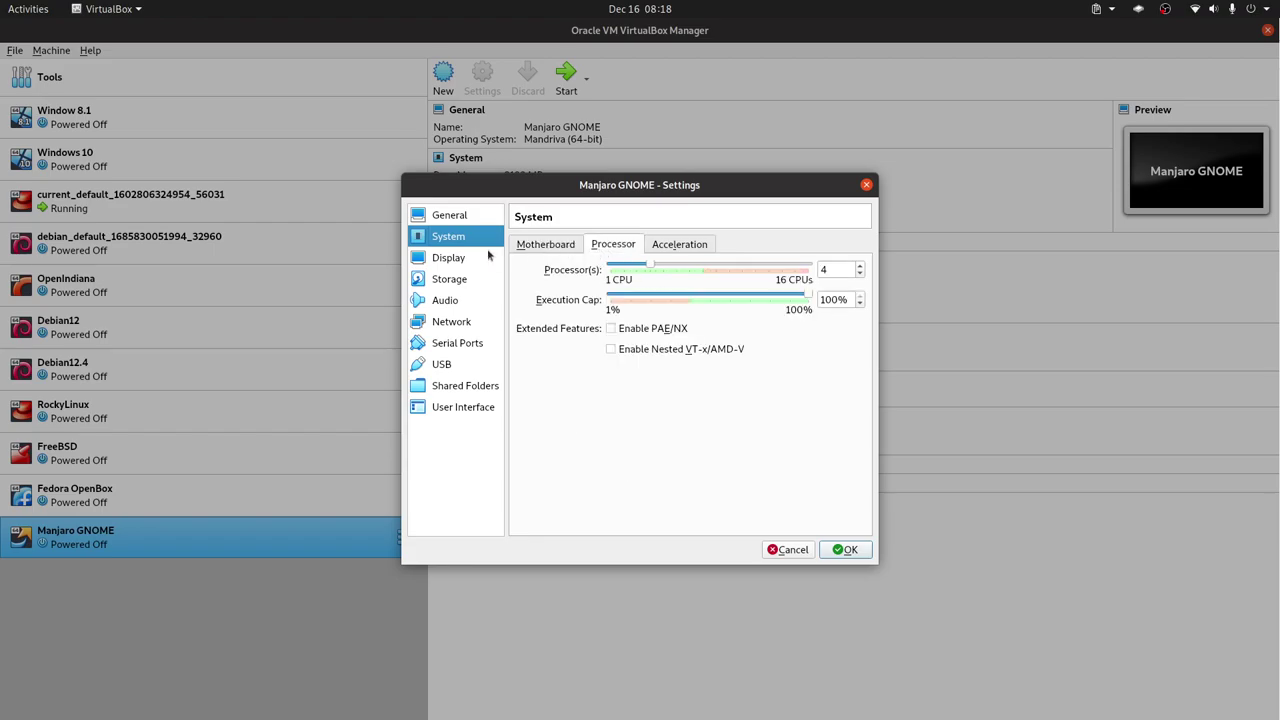
pyautogui.click(551, 246)
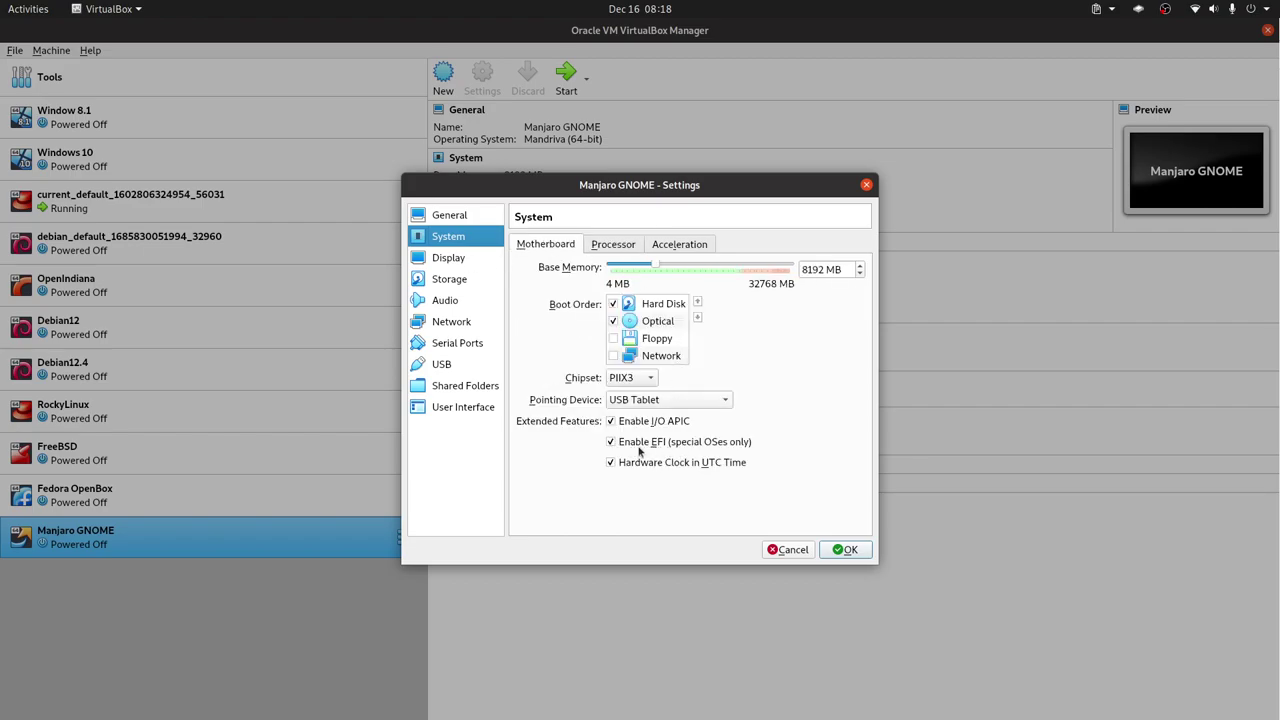
pyautogui.moveTo(679, 446)
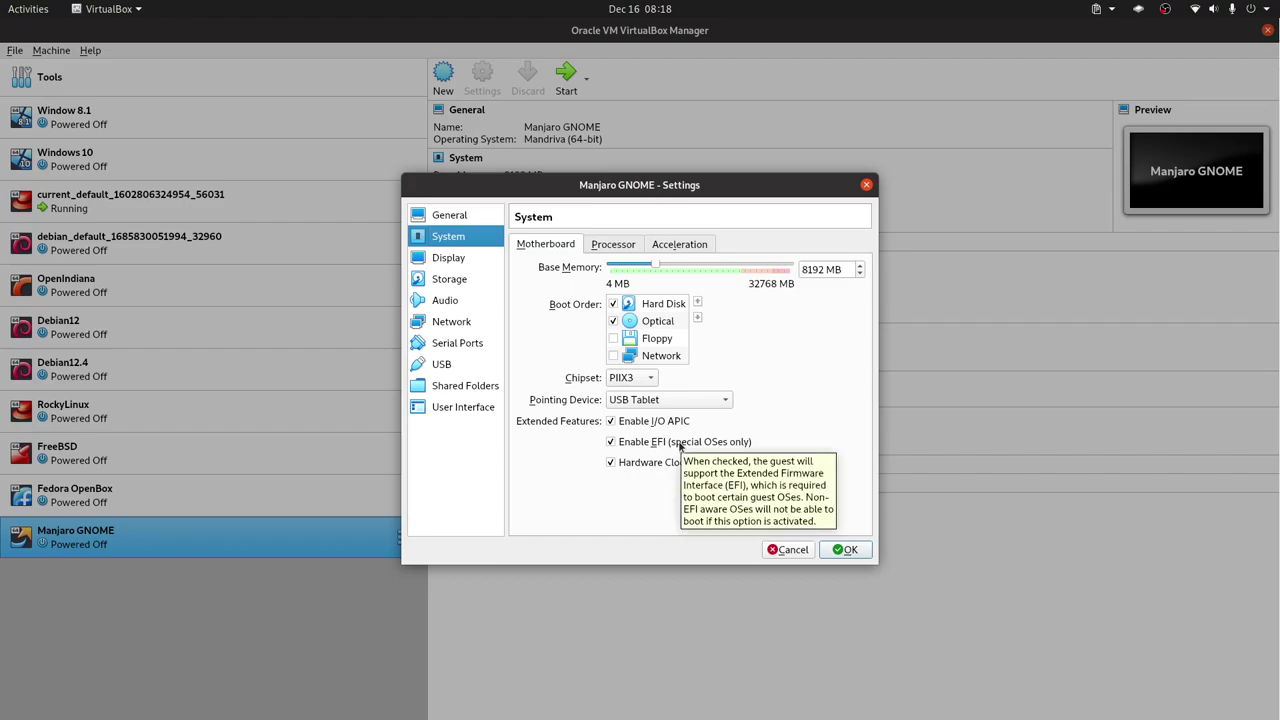
pyautogui.click(455, 262)
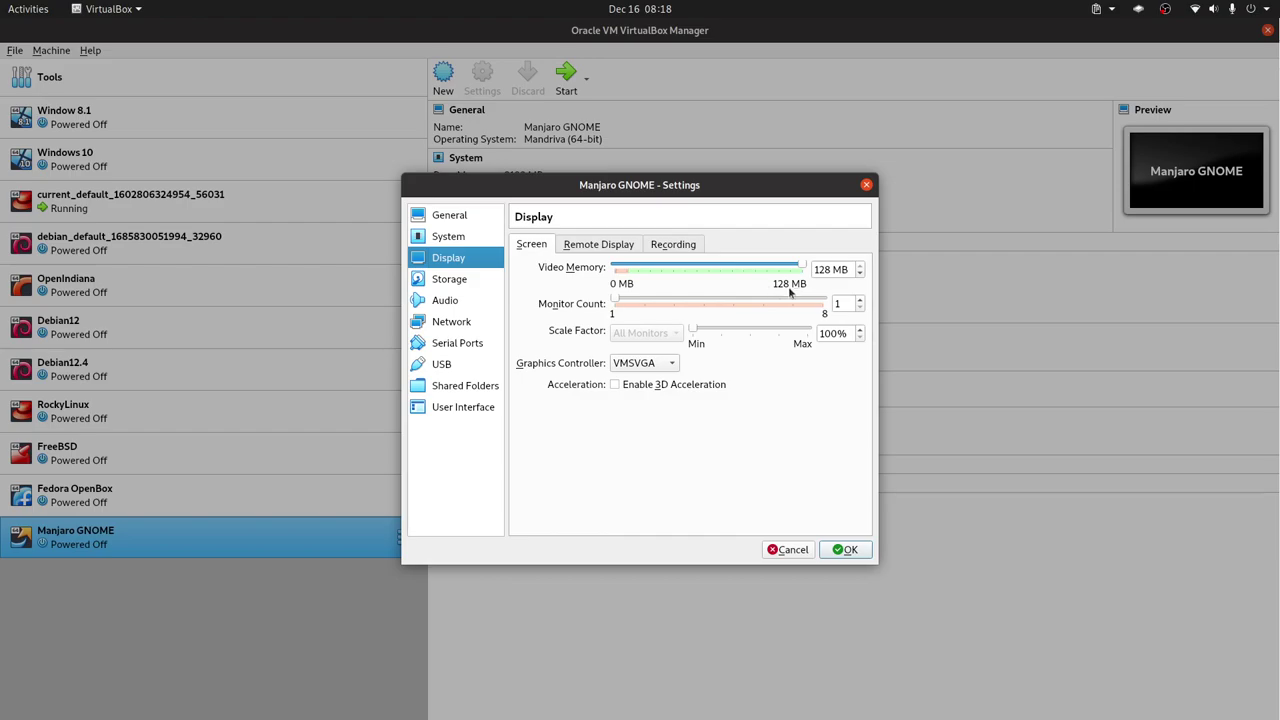
pyautogui.click(448, 238)
pyautogui.click(855, 552)
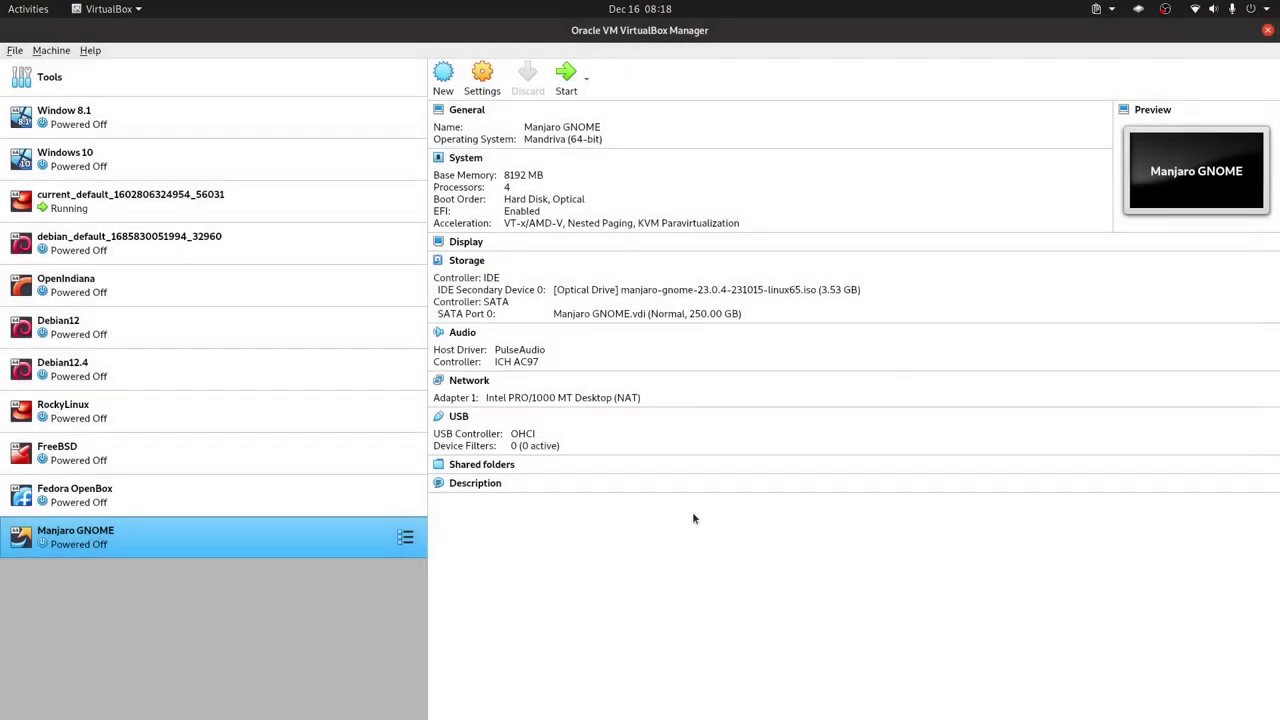
# Start the Manjaro GNOME virtual machine and boot it with open source drivers
pyautogui.doubleClick(288, 545)
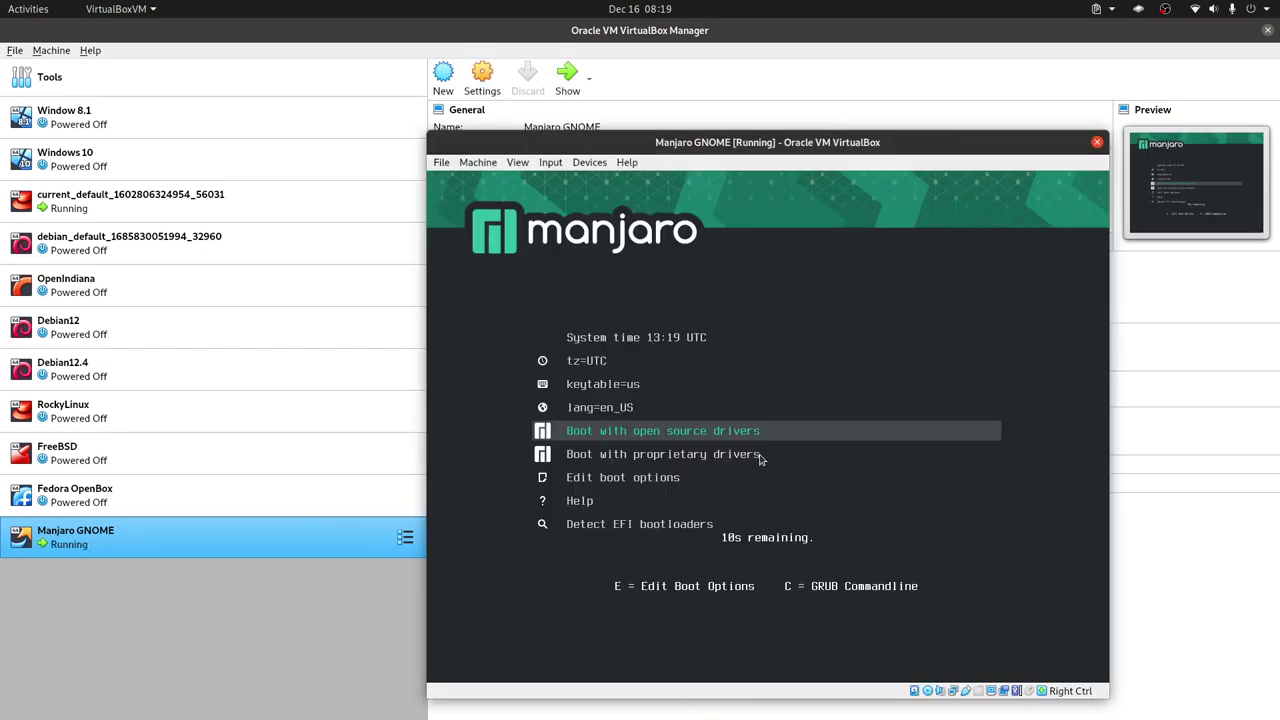
pyautogui.press('Up')
pyautogui.press('Down')
pyautogui.press('Return')
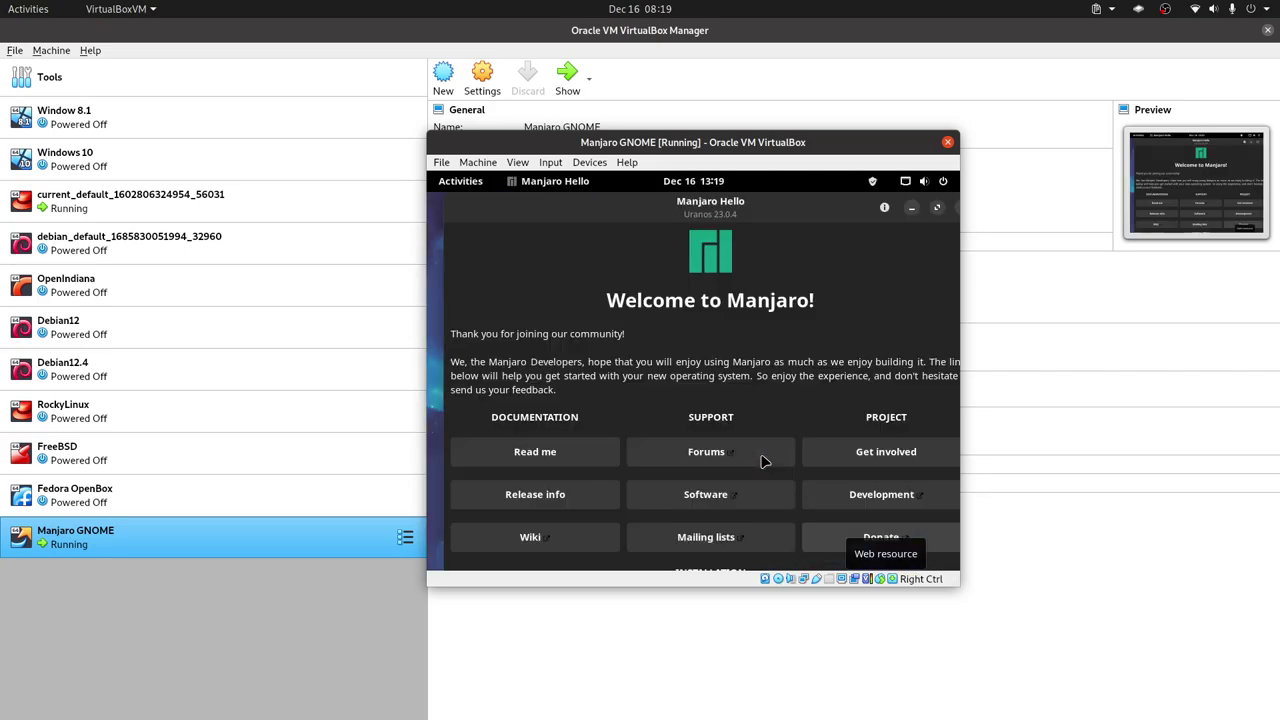
# Enlarge the virtual machine window so the whole Manjaro Hello welcome window fits on the guest desktop
pyautogui.moveTo(959, 585); pyautogui.dragTo(1265, 693)
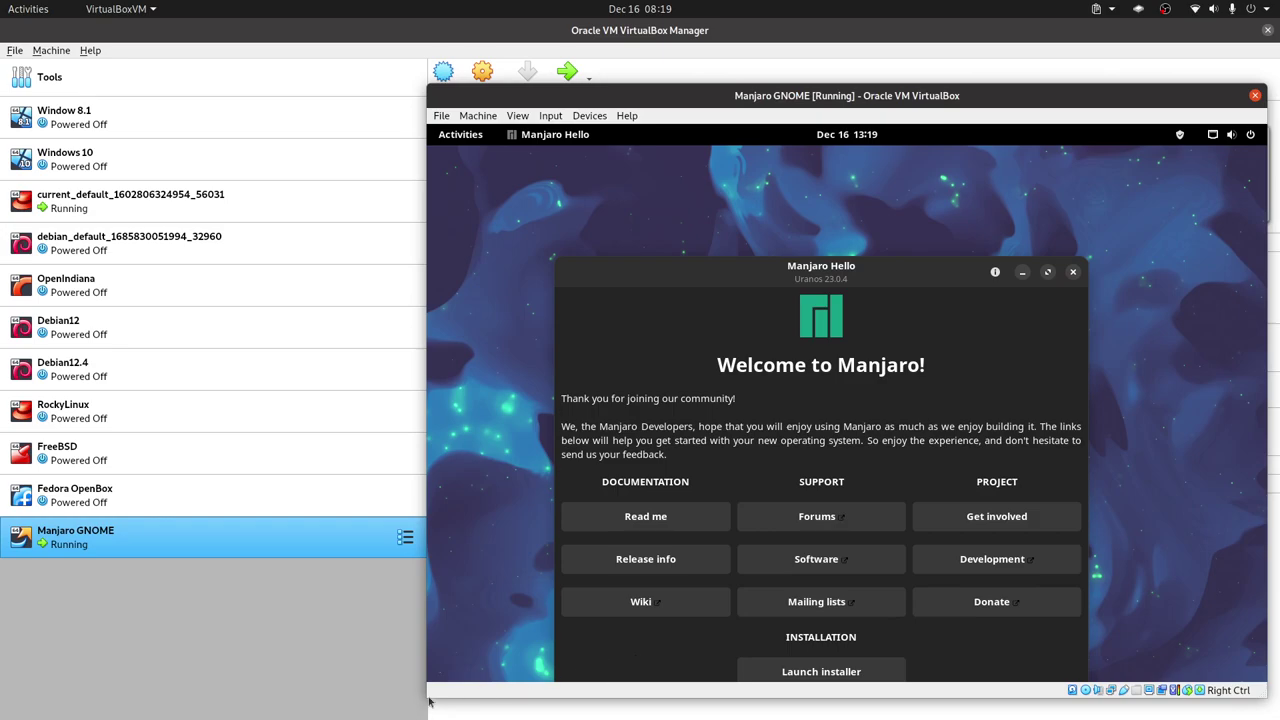
pyautogui.moveTo(424, 699); pyautogui.dragTo(357, 700)
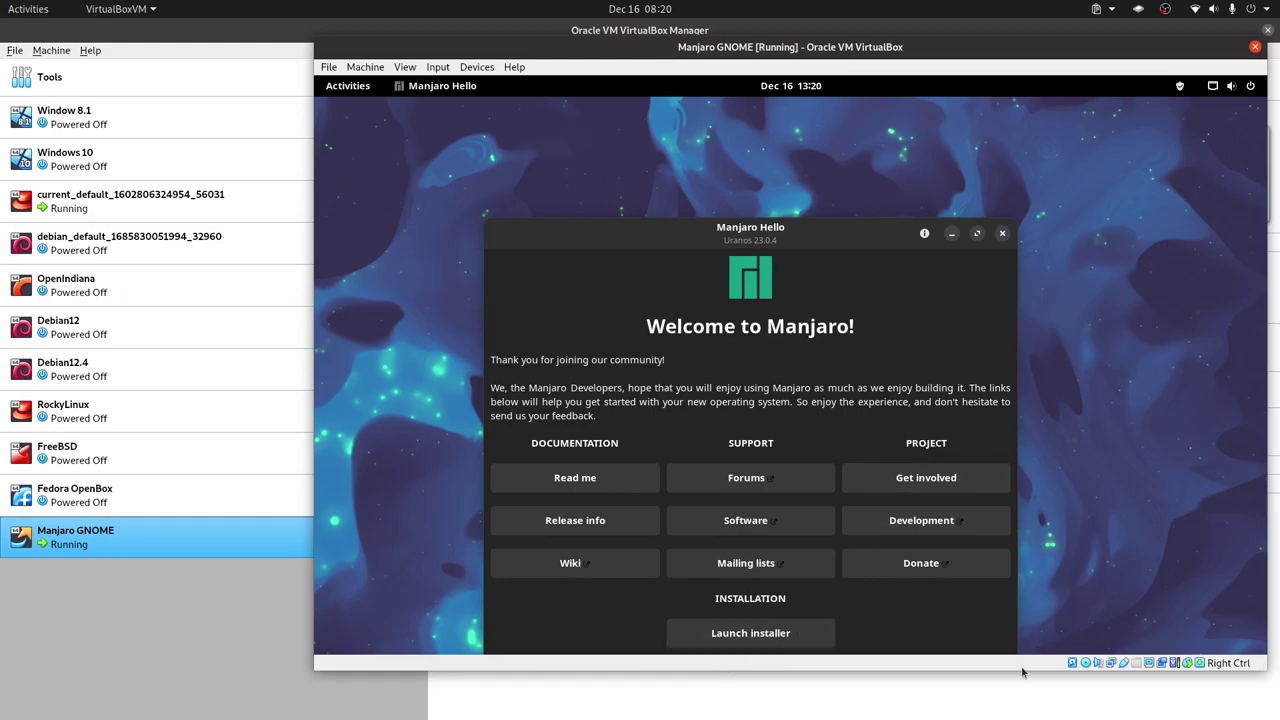
pyautogui.moveTo(1022, 672); pyautogui.dragTo(1029, 690)
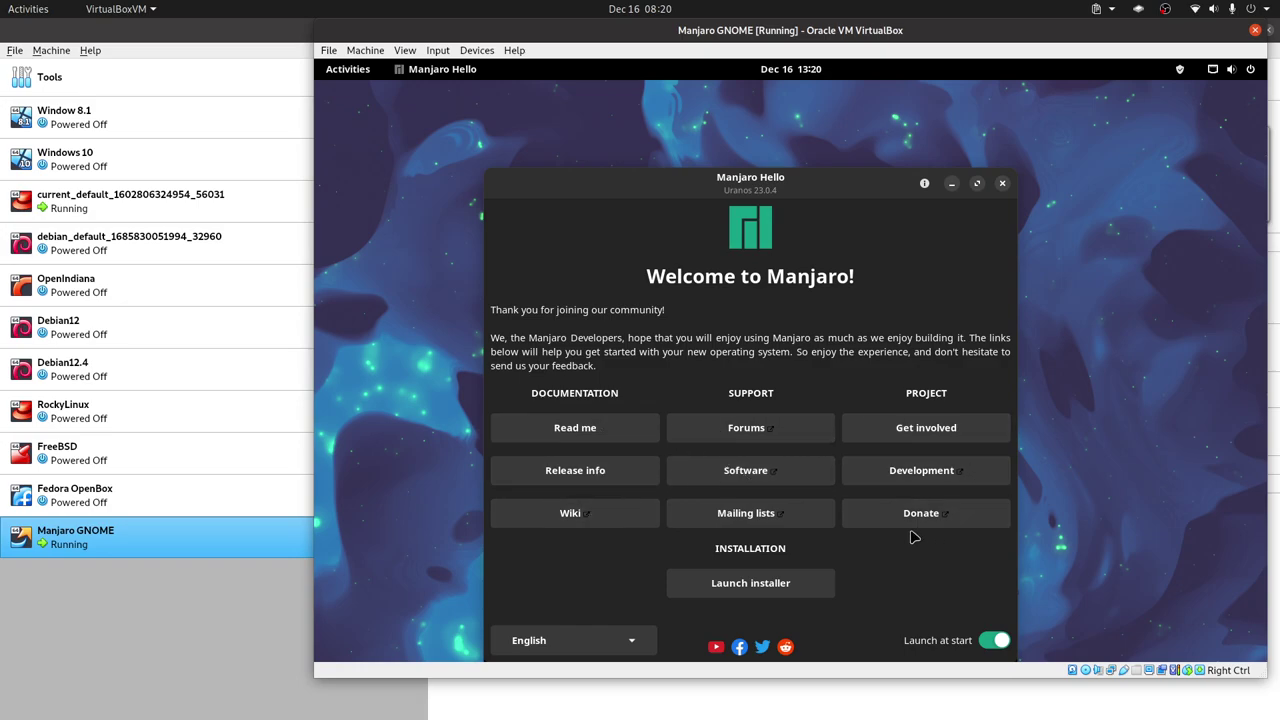
# Turn off Launch at start for Manjaro Hello and close it, checking the update notifier for available updates
pyautogui.click(994, 640)
pyautogui.click(1002, 183)
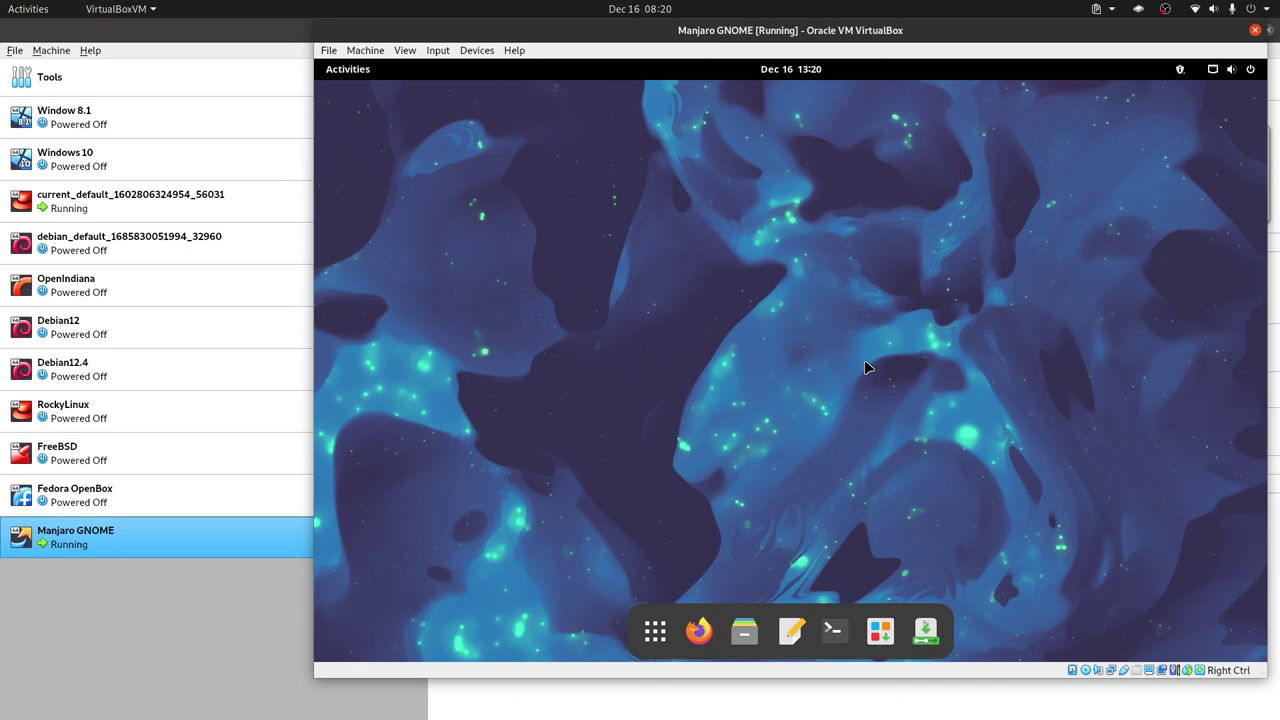
pyautogui.click(1186, 69)
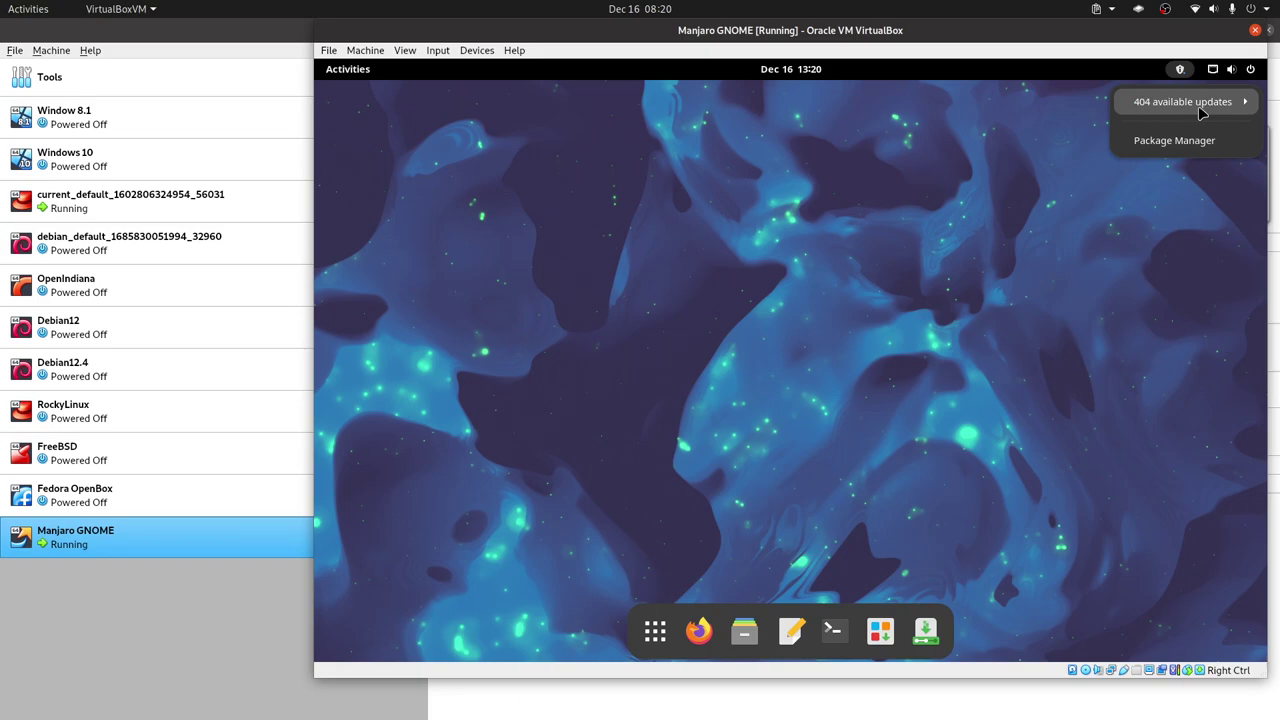
pyautogui.click(1132, 252)
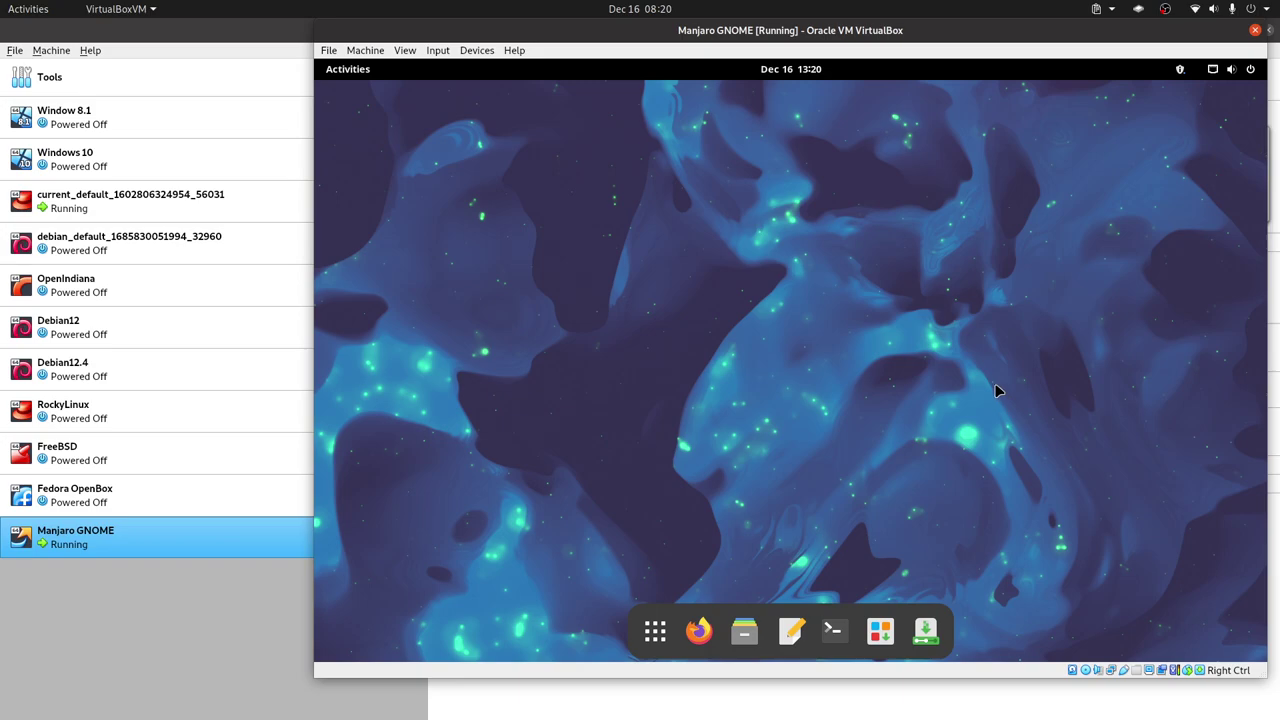
# Launch the Manjaro installer and accept español de España as the language and America/Guayaquil as the time zone
pyautogui.click(926, 632)
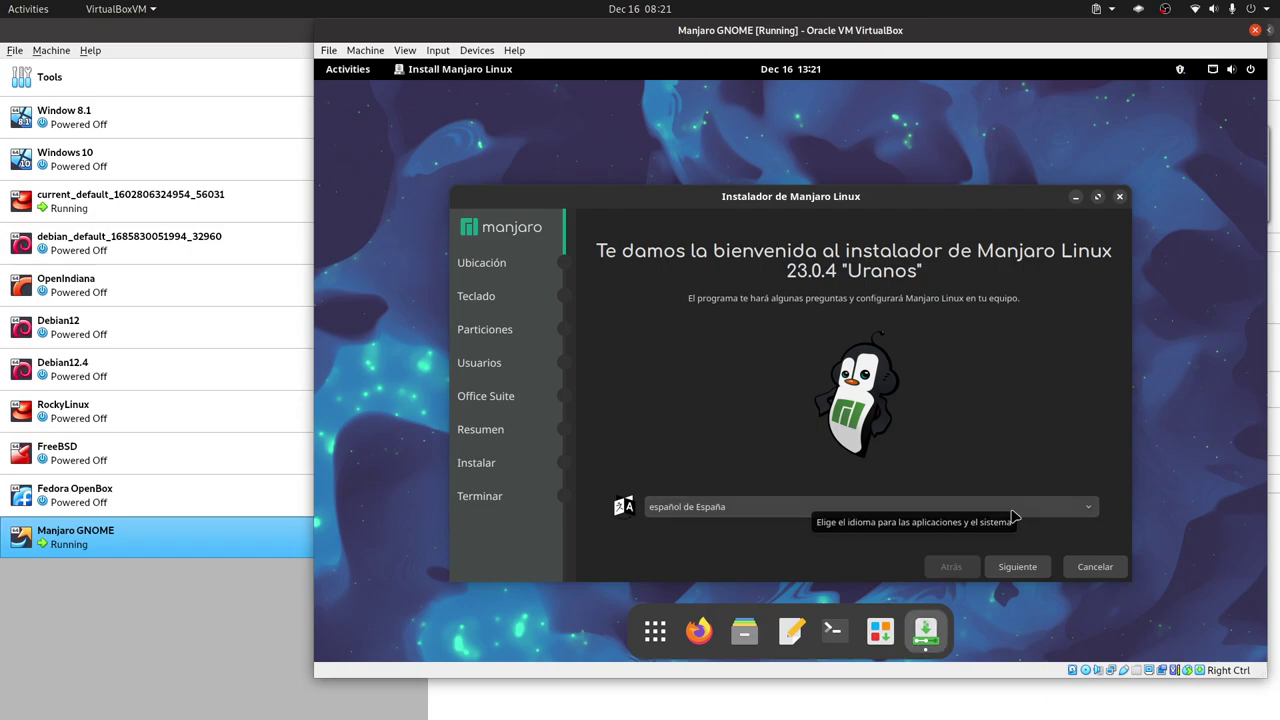
pyautogui.click(1015, 566)
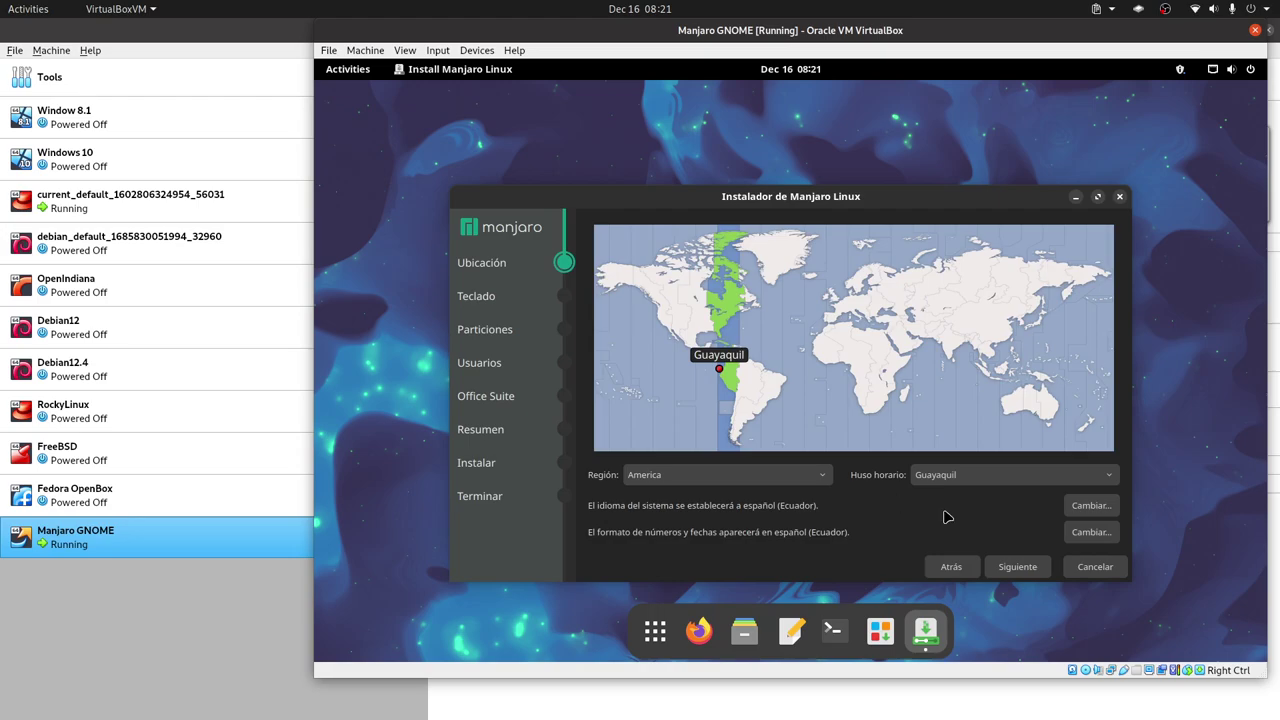
pyautogui.click(1015, 566)
# Set the keyboard to English (US) with the variant English (US, intl., with dead keys) and continue to partitioning
pyautogui.scroll(10, 786, 470)
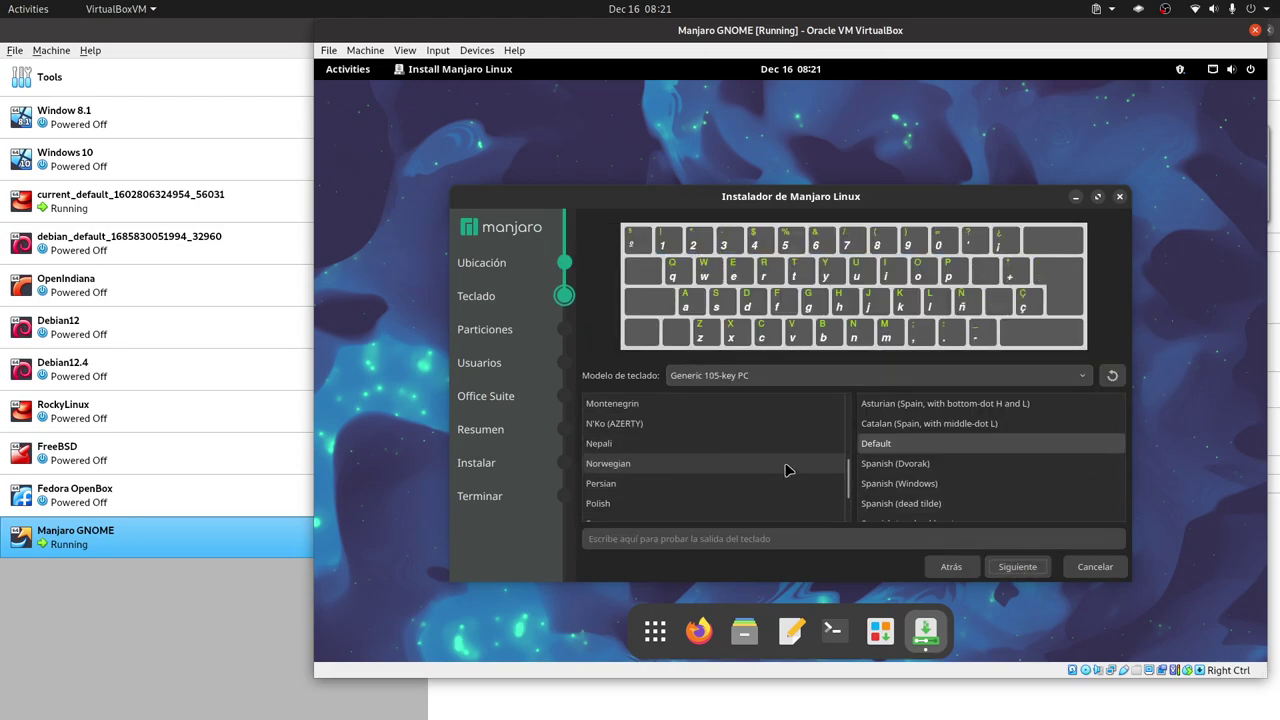
pyautogui.scroll(4, 786, 470)
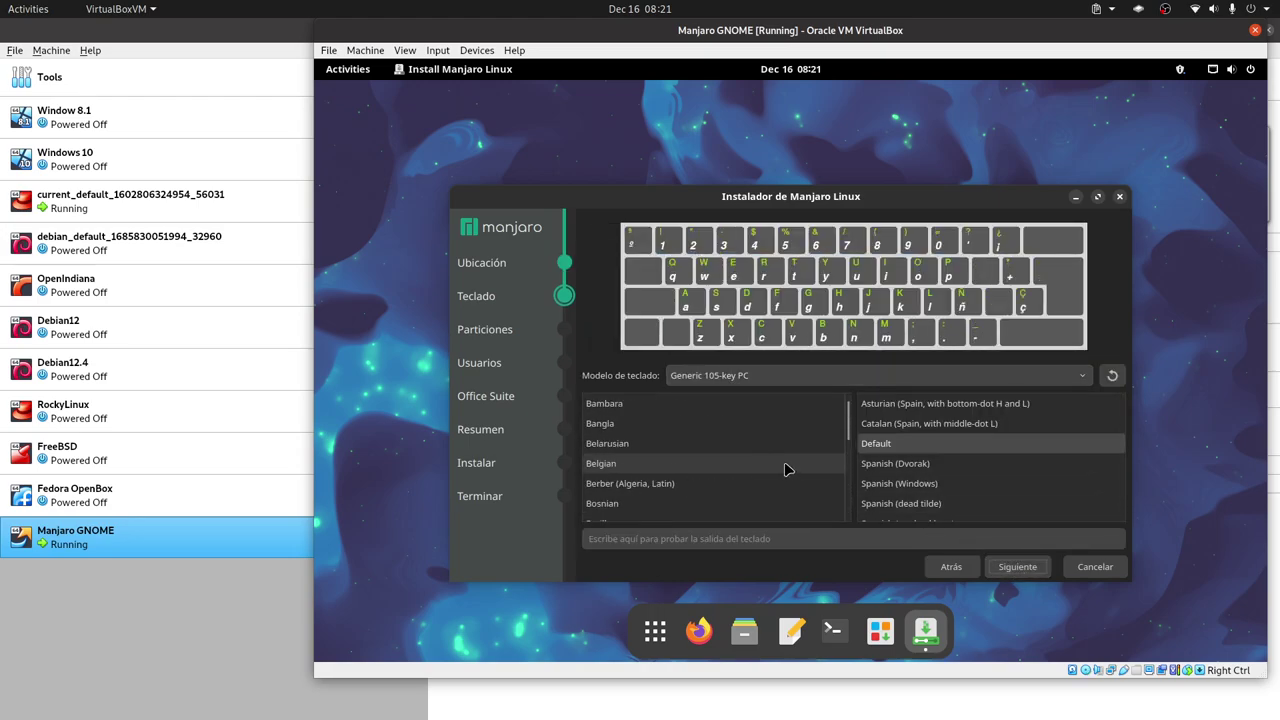
pyautogui.scroll(-5, 786, 470)
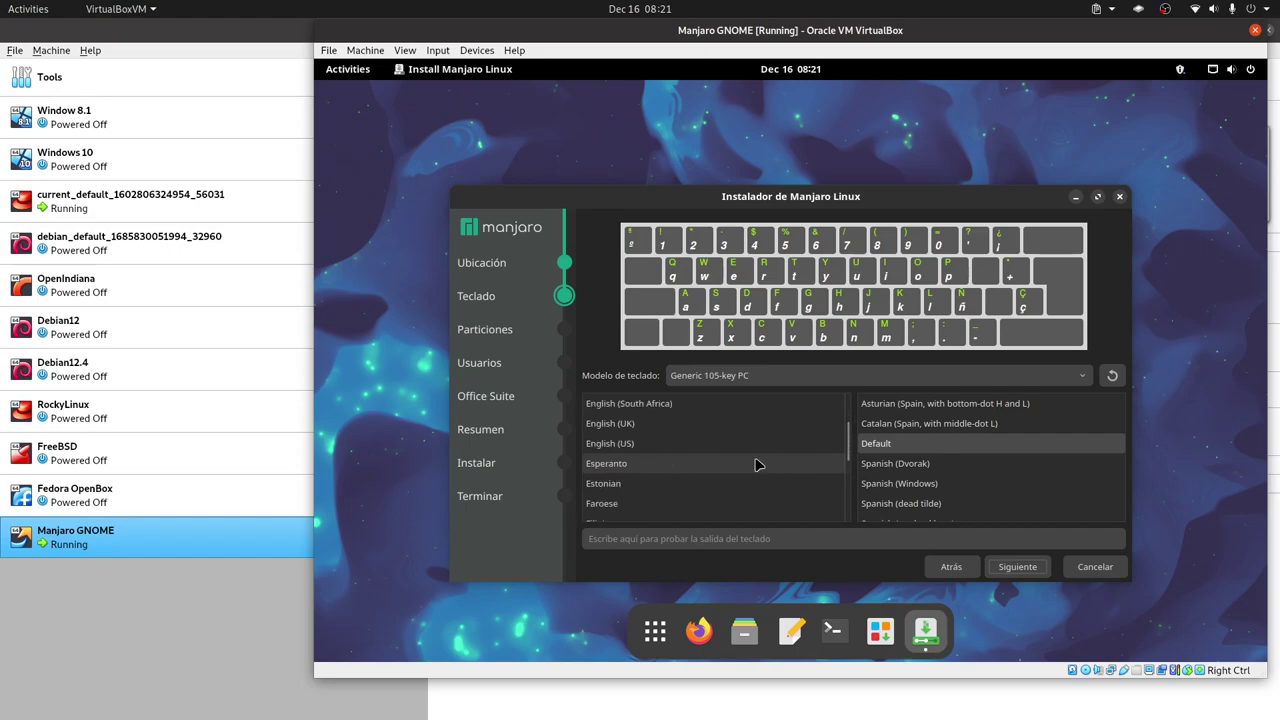
pyautogui.click(770, 443)
pyautogui.scroll(-2, 1066, 464)
pyautogui.scroll(-3, 1052, 460)
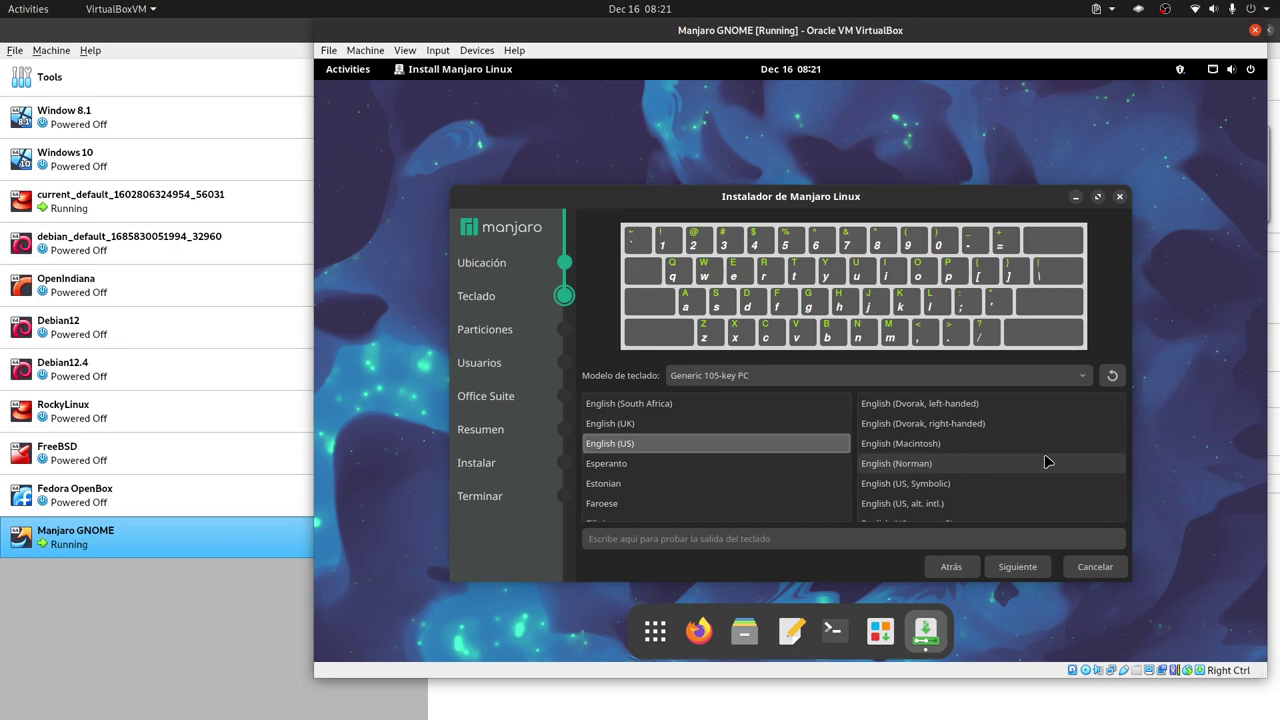
pyautogui.click(935, 505)
pyautogui.scroll(-1, 1060, 471)
pyautogui.click(1060, 484)
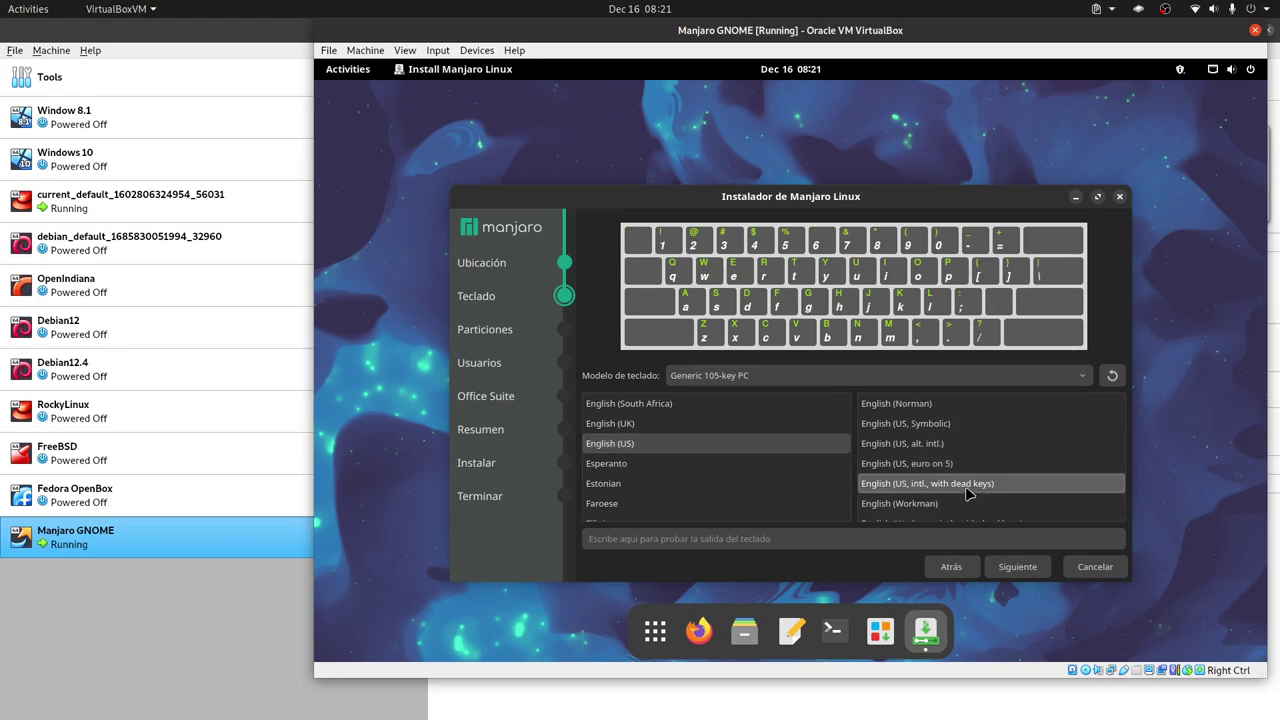
pyautogui.click(1020, 568)
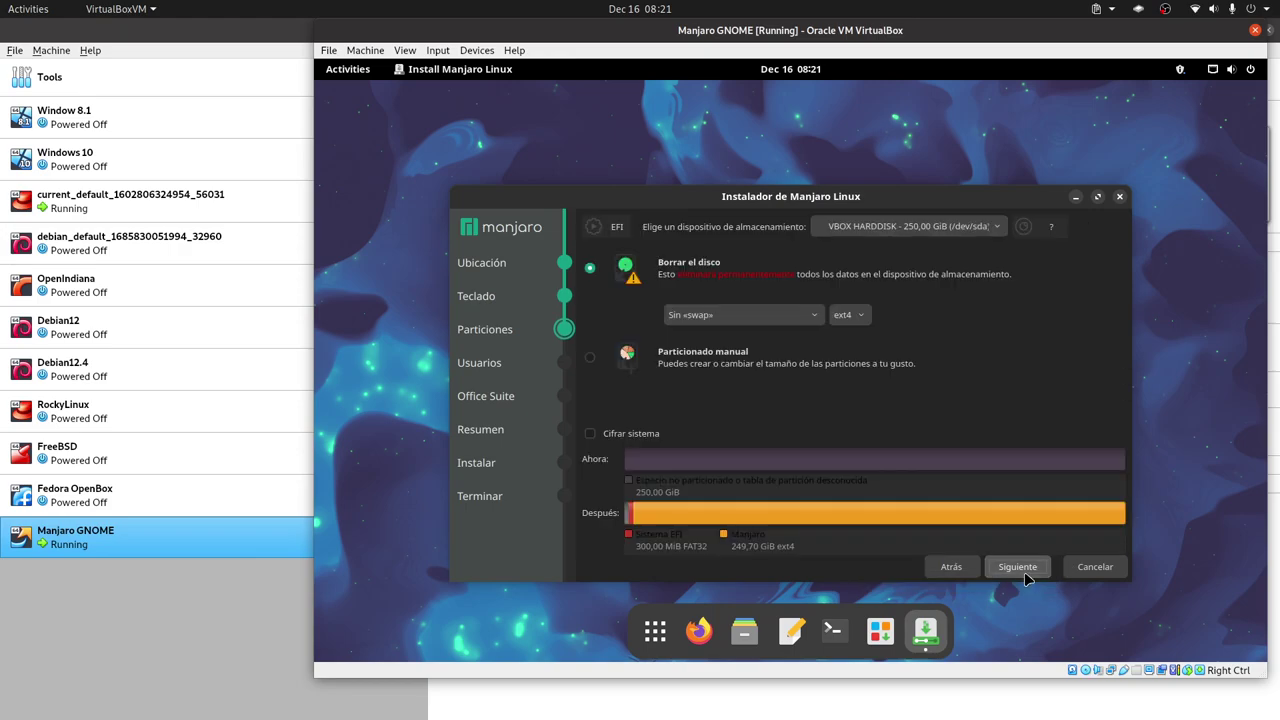
# Choose manual partitioning for the VBOX HARDDISK and proceed to the partition editor
pyautogui.click(697, 362)
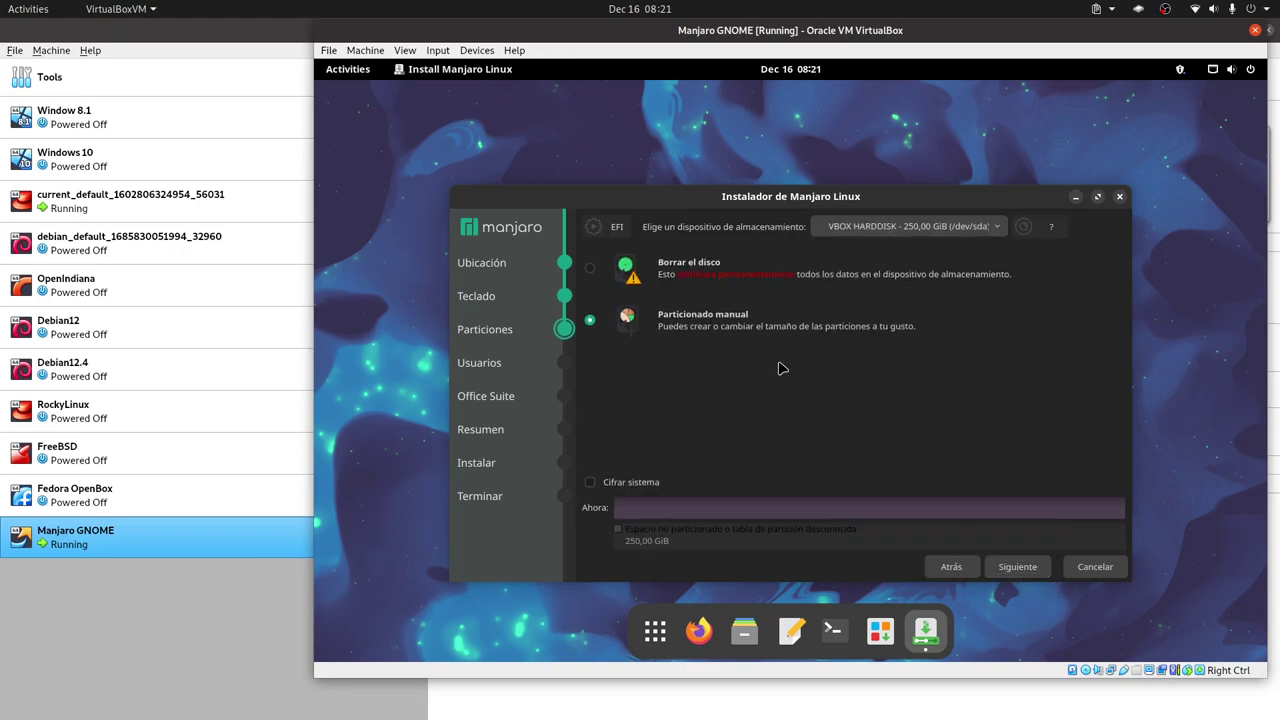
pyautogui.click(1016, 567)
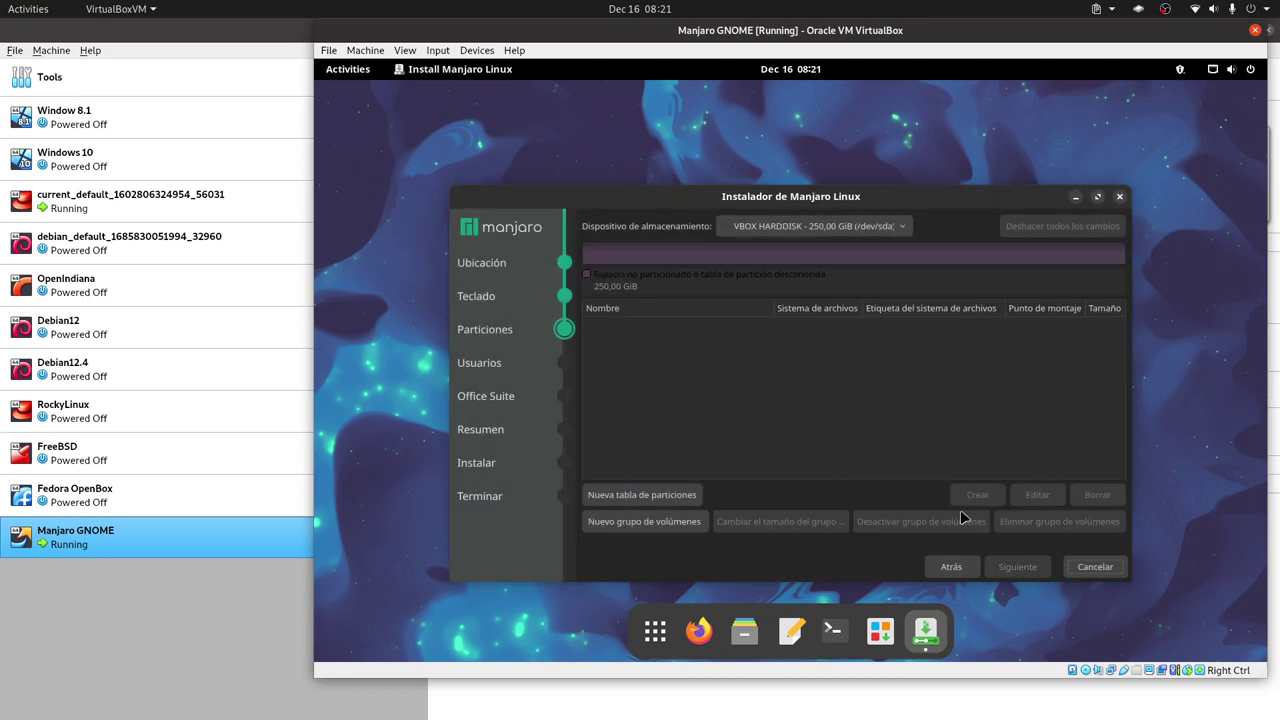
pyautogui.click(948, 567)
pyautogui.moveTo(600, 229)
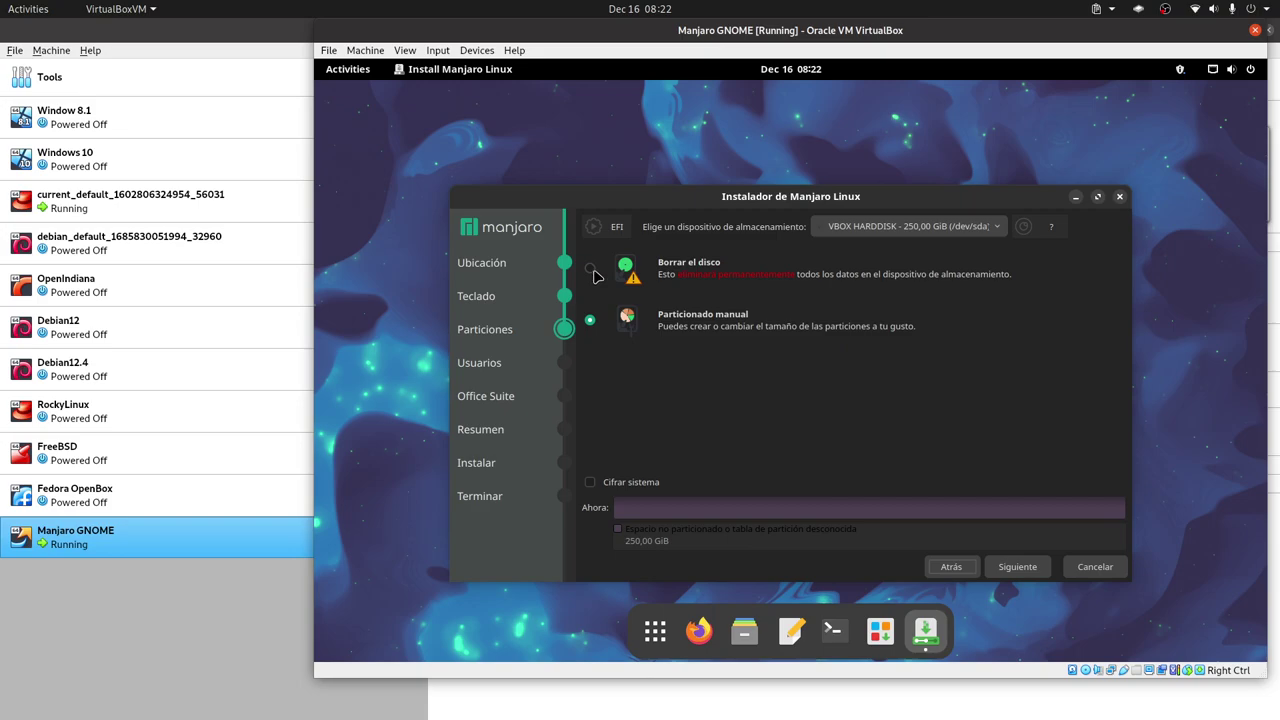
pyautogui.click(1015, 566)
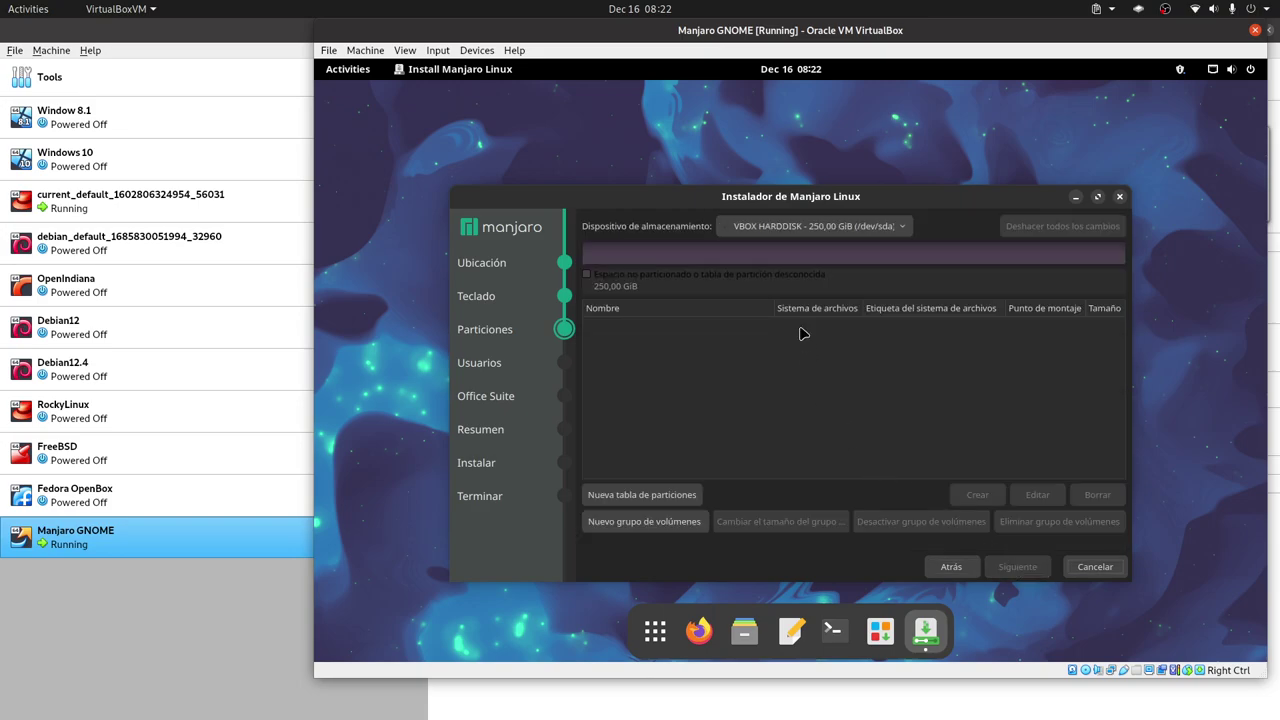
# Create a new GUID (GPT) partition table on the VBOX HARDDISK
pyautogui.click(650, 494)
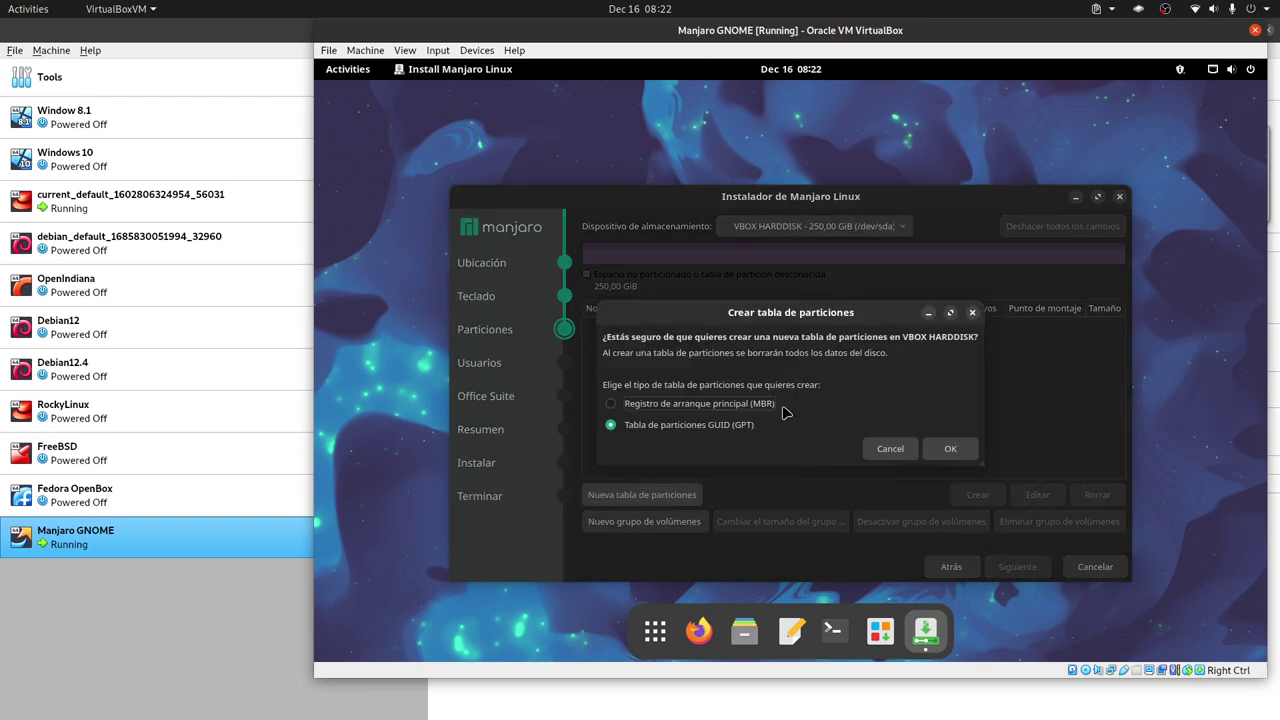
pyautogui.click(700, 407)
pyautogui.click(690, 428)
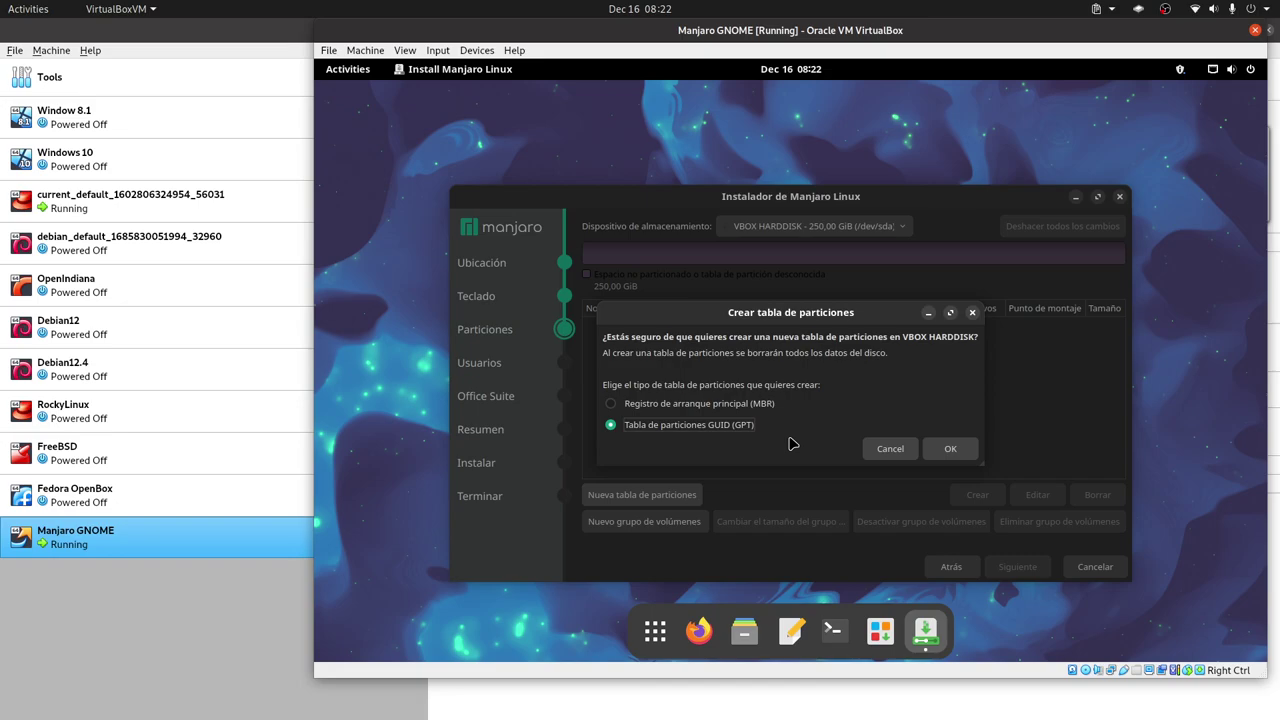
pyautogui.click(945, 452)
# Create a 512 MiB fat32 partition in the free space, mounted at /boot/efi with the boot flag
pyautogui.click(640, 328)
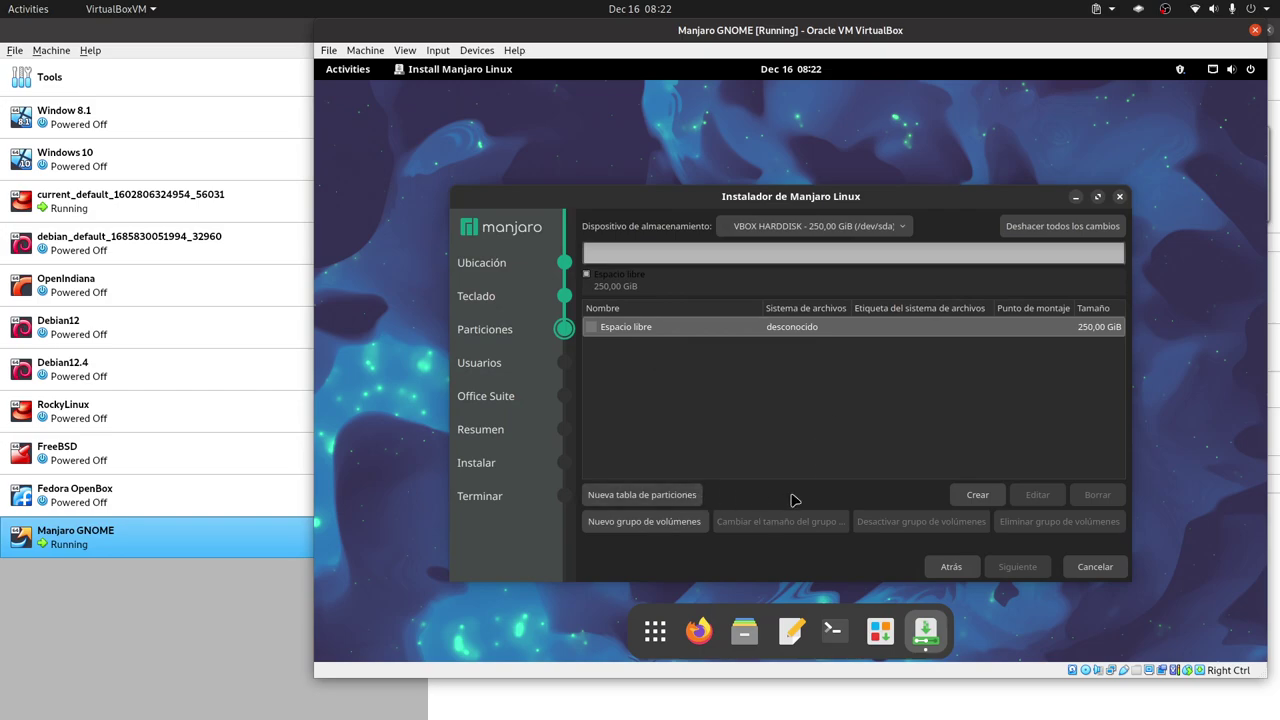
pyautogui.click(997, 500)
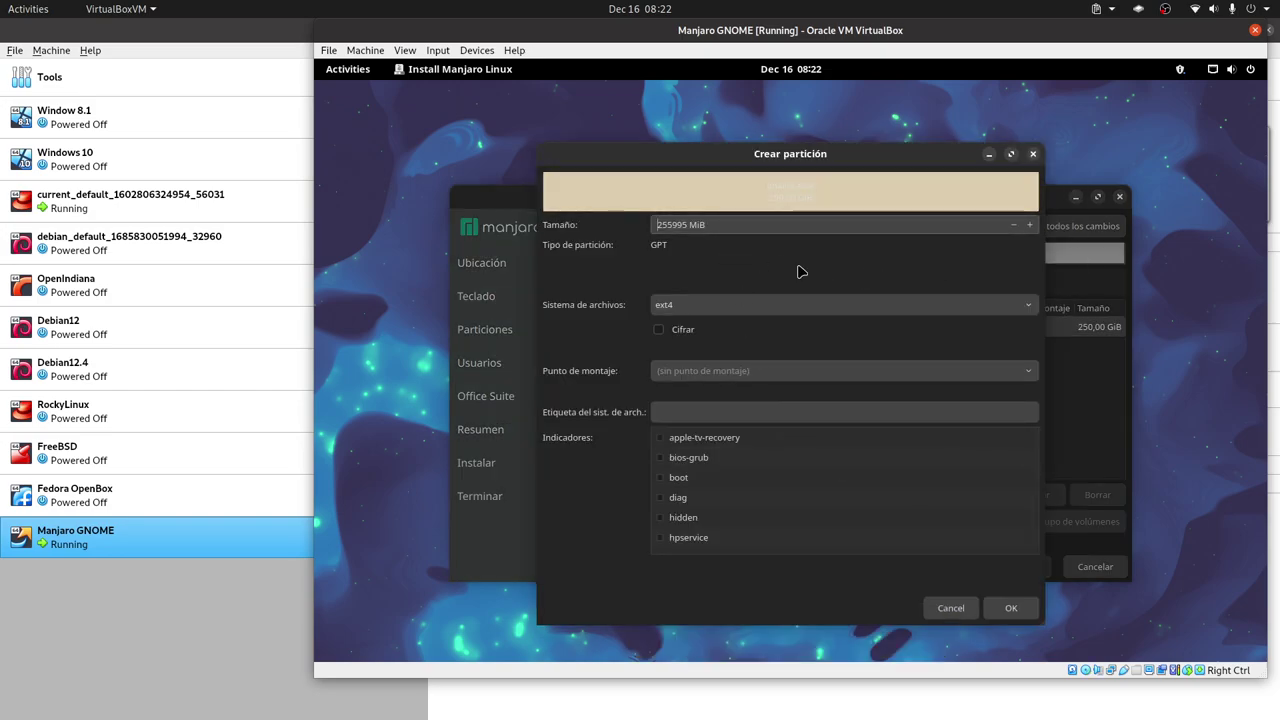
pyautogui.doubleClick(673, 224)
pyautogui.write('512')
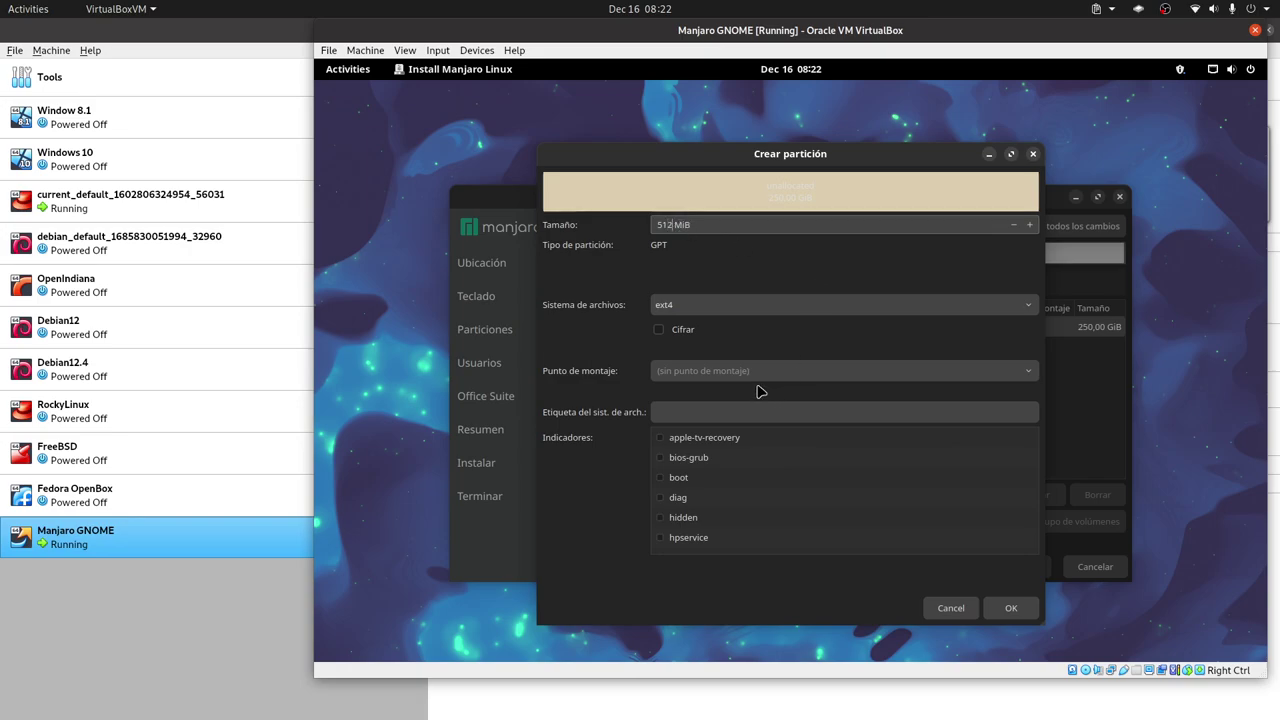
pyautogui.click(751, 309)
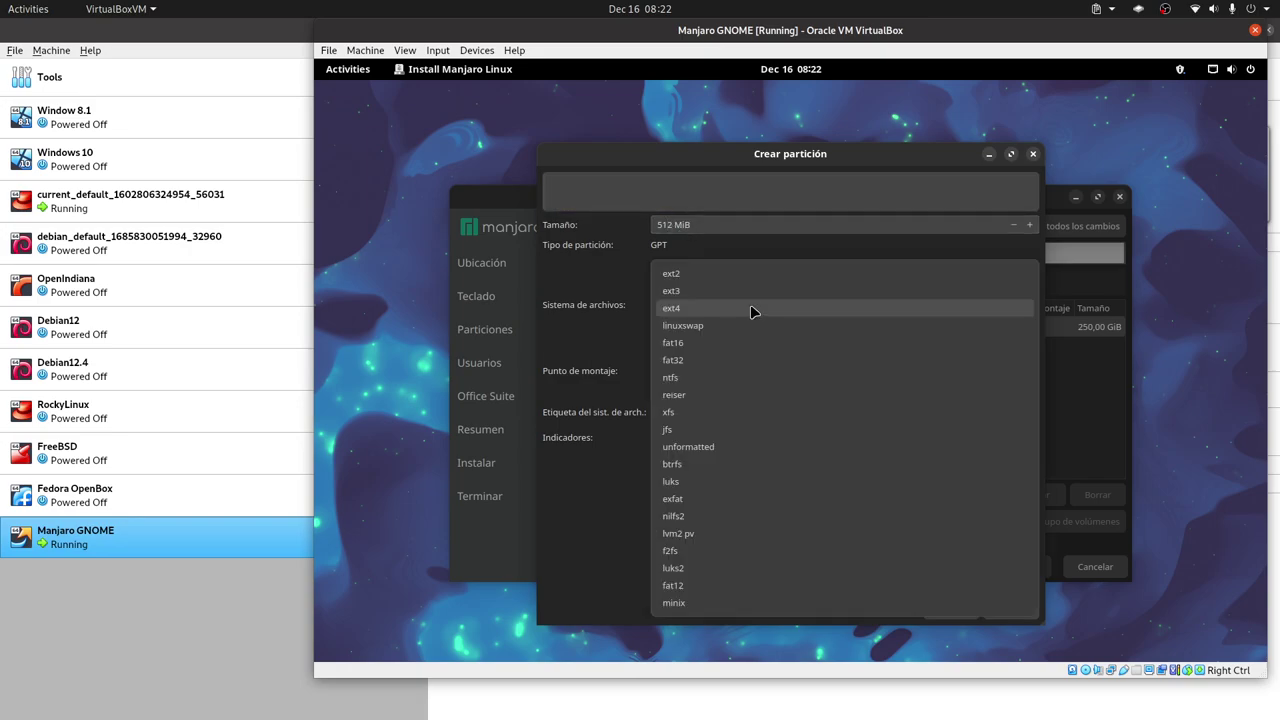
pyautogui.click(724, 362)
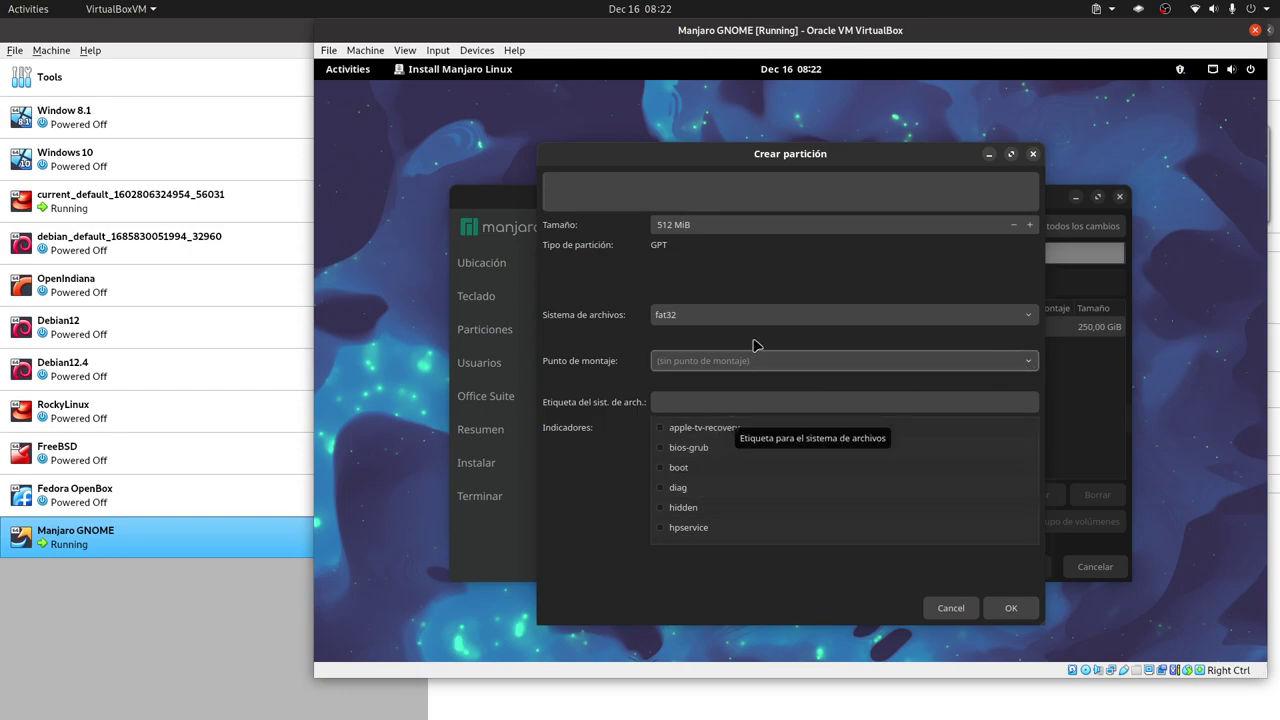
pyautogui.click(1028, 361)
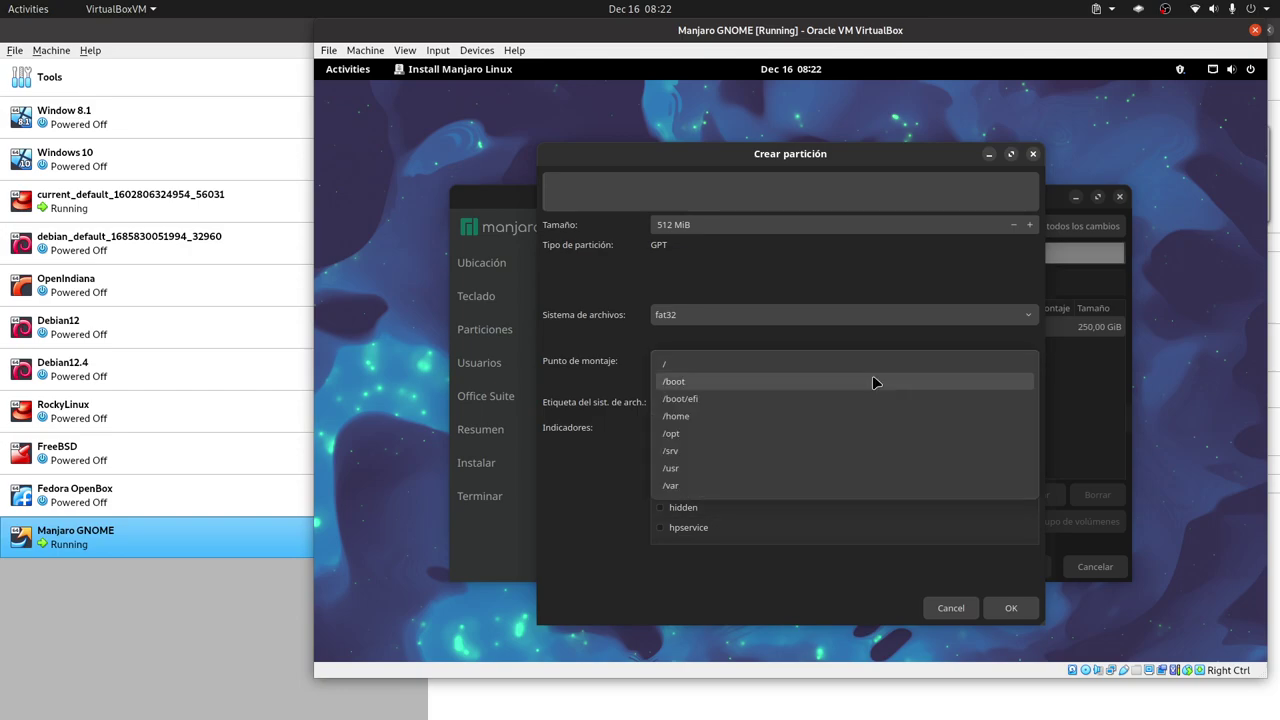
pyautogui.click(718, 400)
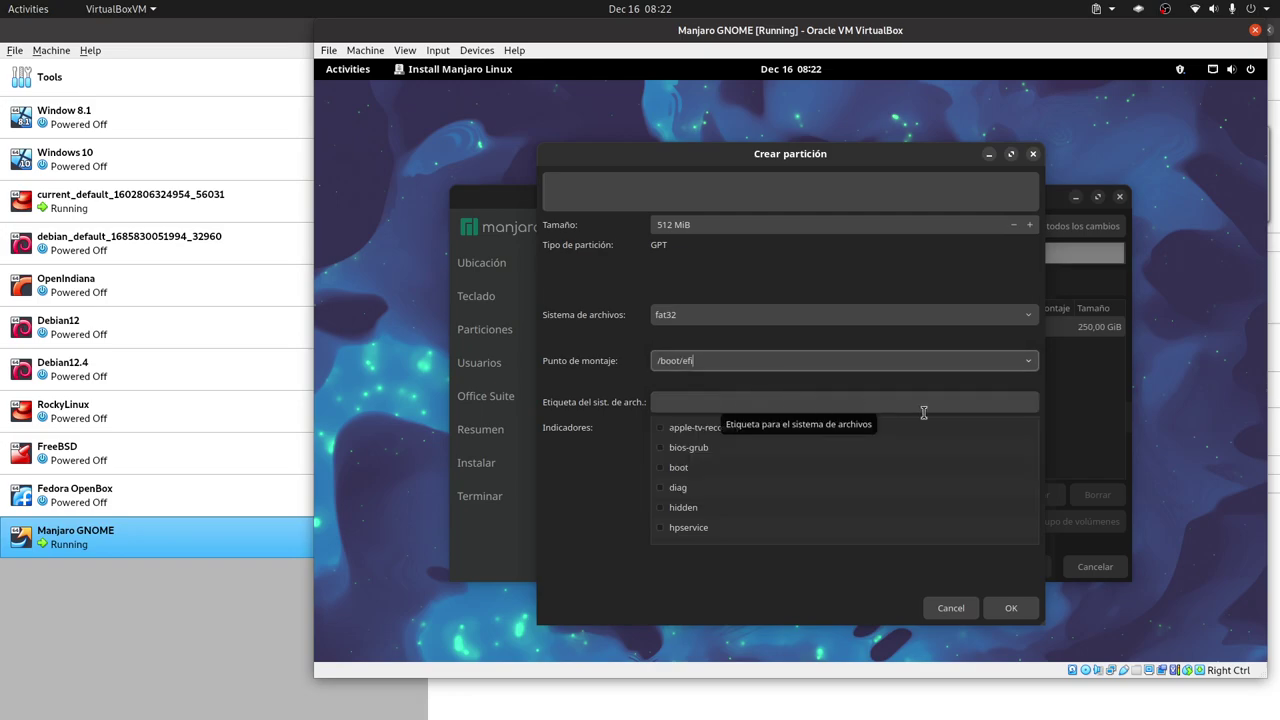
pyautogui.click(662, 468)
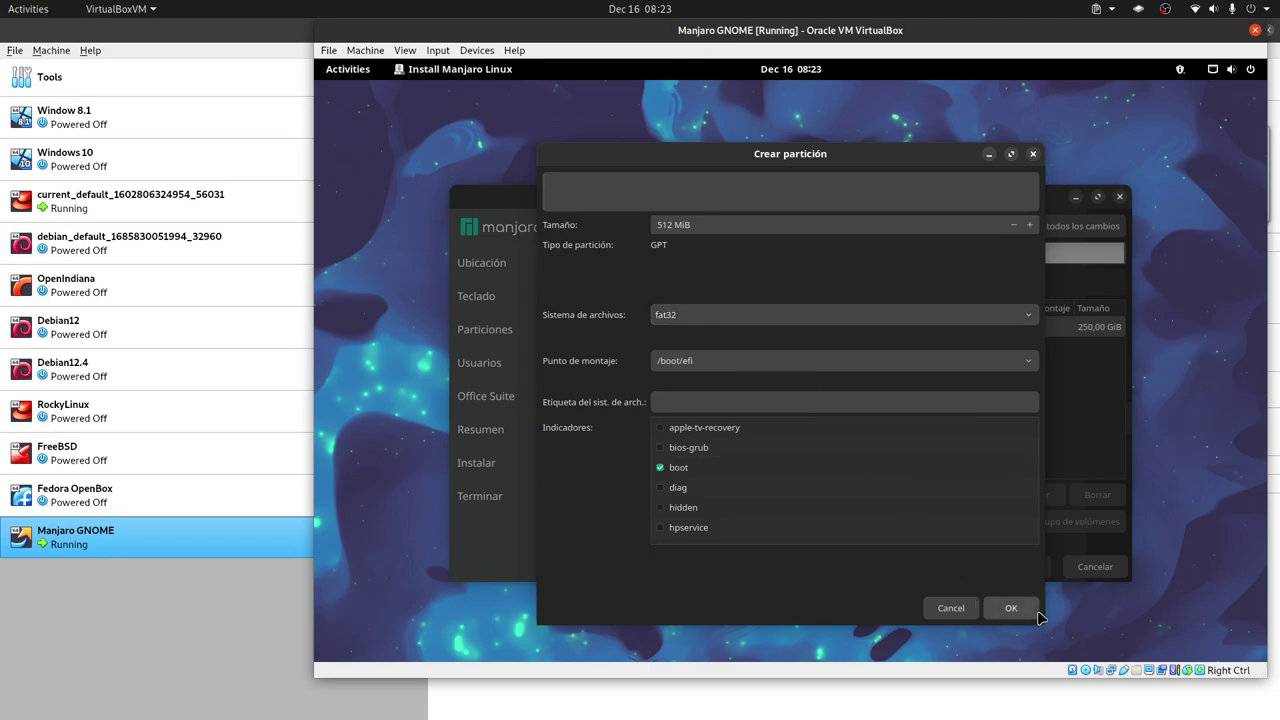
pyautogui.click(990, 607)
# Create a 30720 MiB ext4 partition in the remaining free space with / as its mount point
pyautogui.click(643, 350)
pyautogui.click(977, 494)
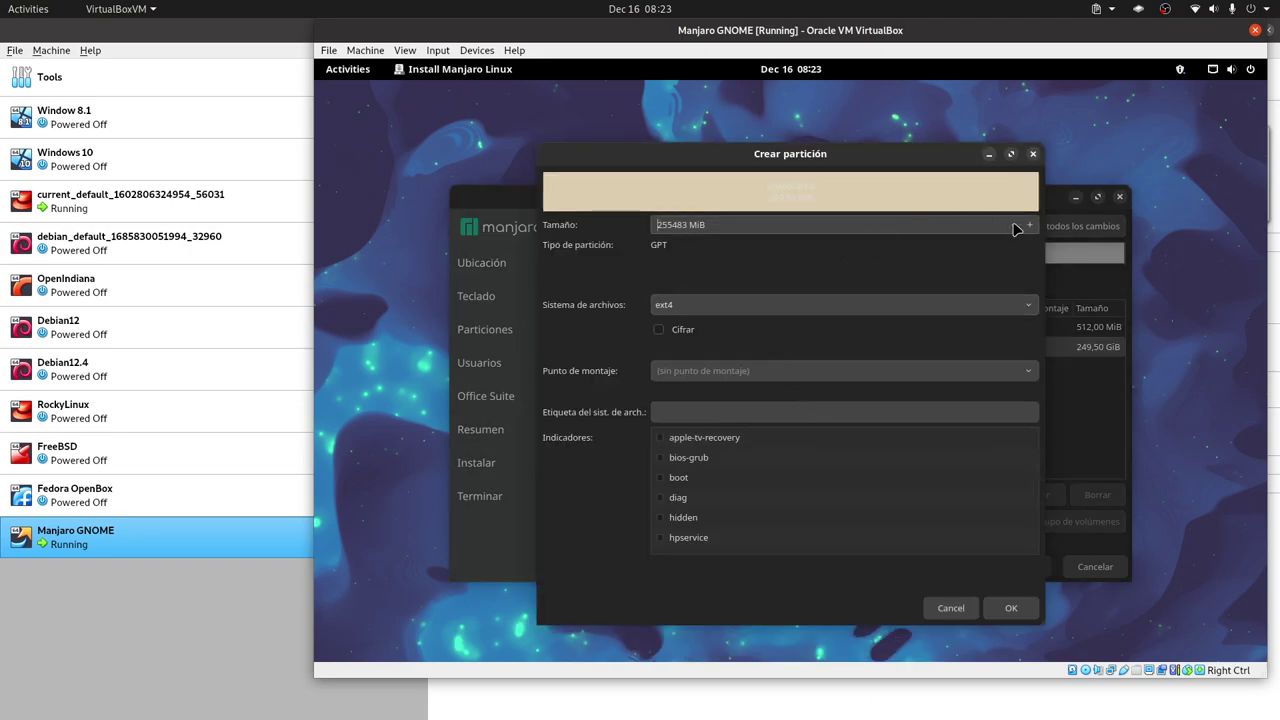
pyautogui.doubleClick(673, 228)
pyautogui.moveTo(657, 225); pyautogui.dragTo(684, 226)
pyautogui.press('BackSpace')
pyautogui.write('0720')
pyautogui.click(828, 319)
pyautogui.click(828, 319)
pyautogui.click(749, 306)
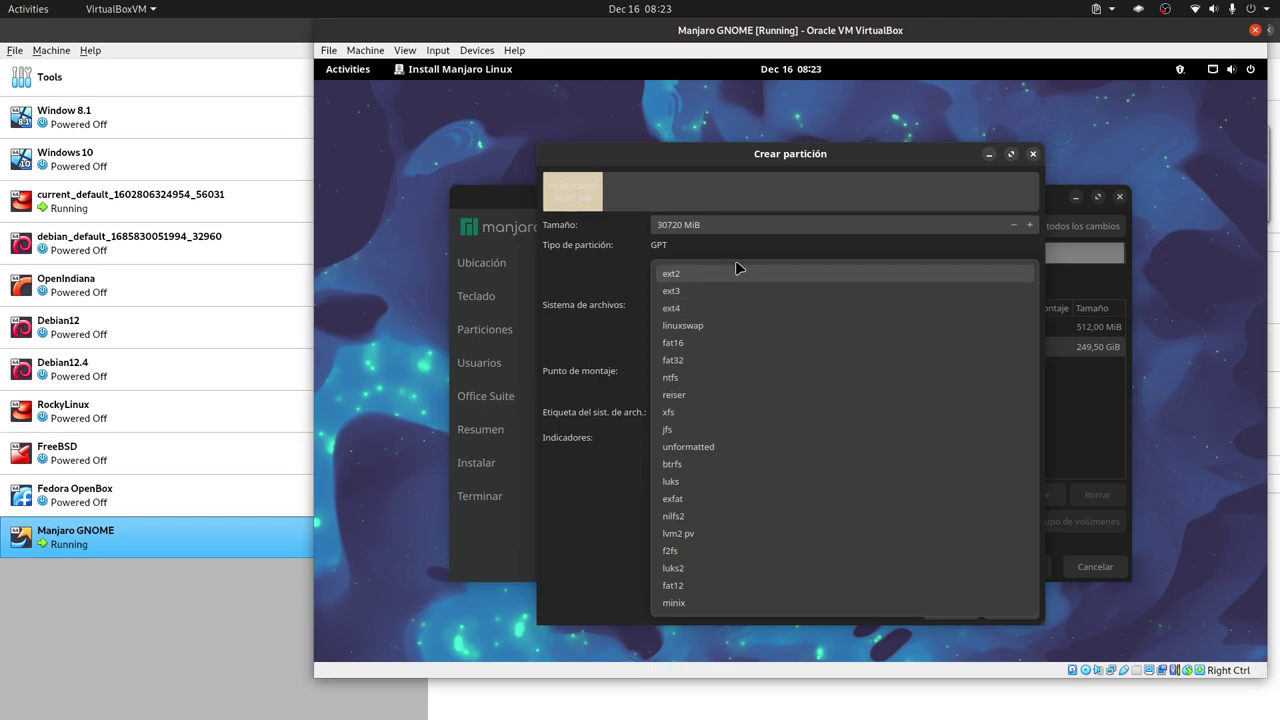
pyautogui.click(732, 258)
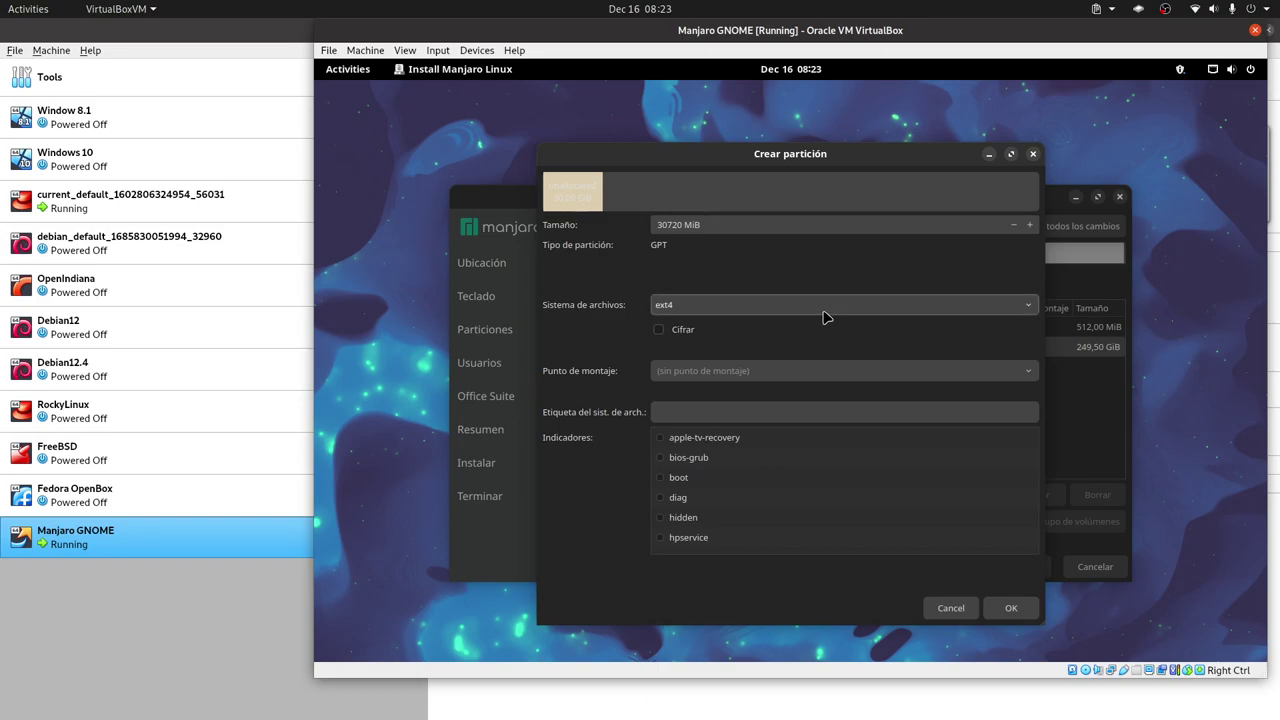
pyautogui.click(1026, 371)
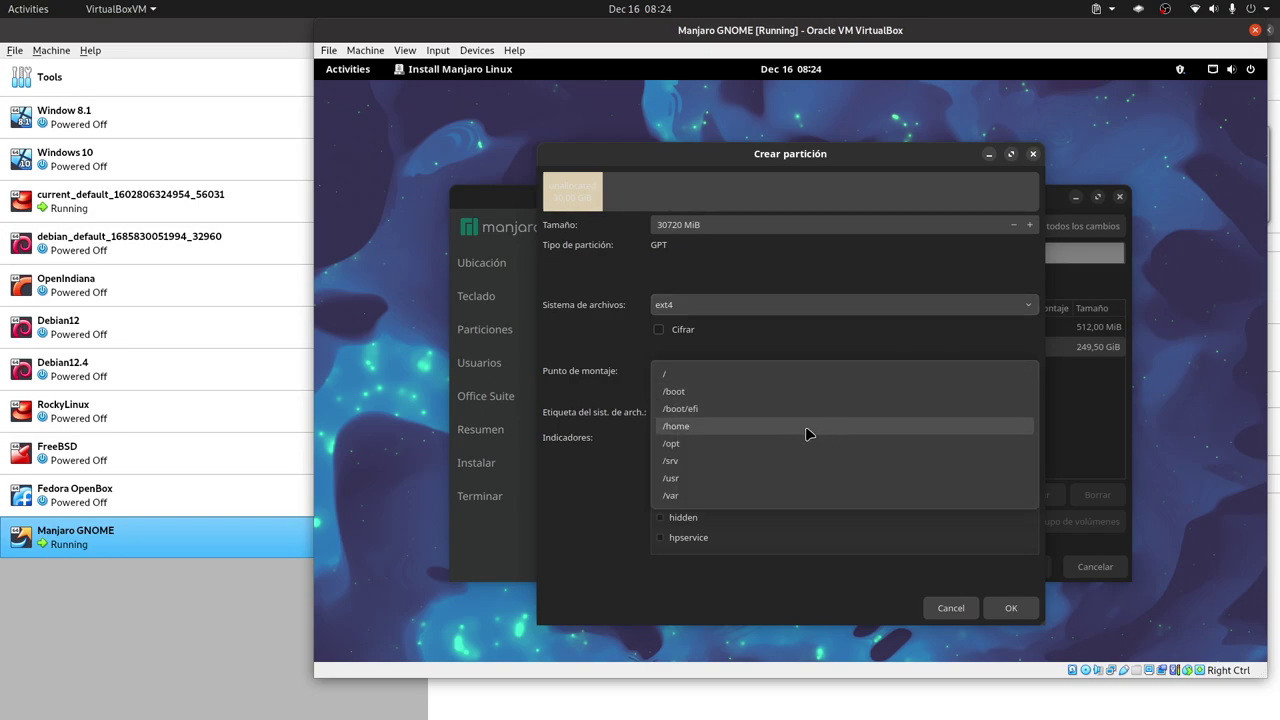
pyautogui.click(752, 373)
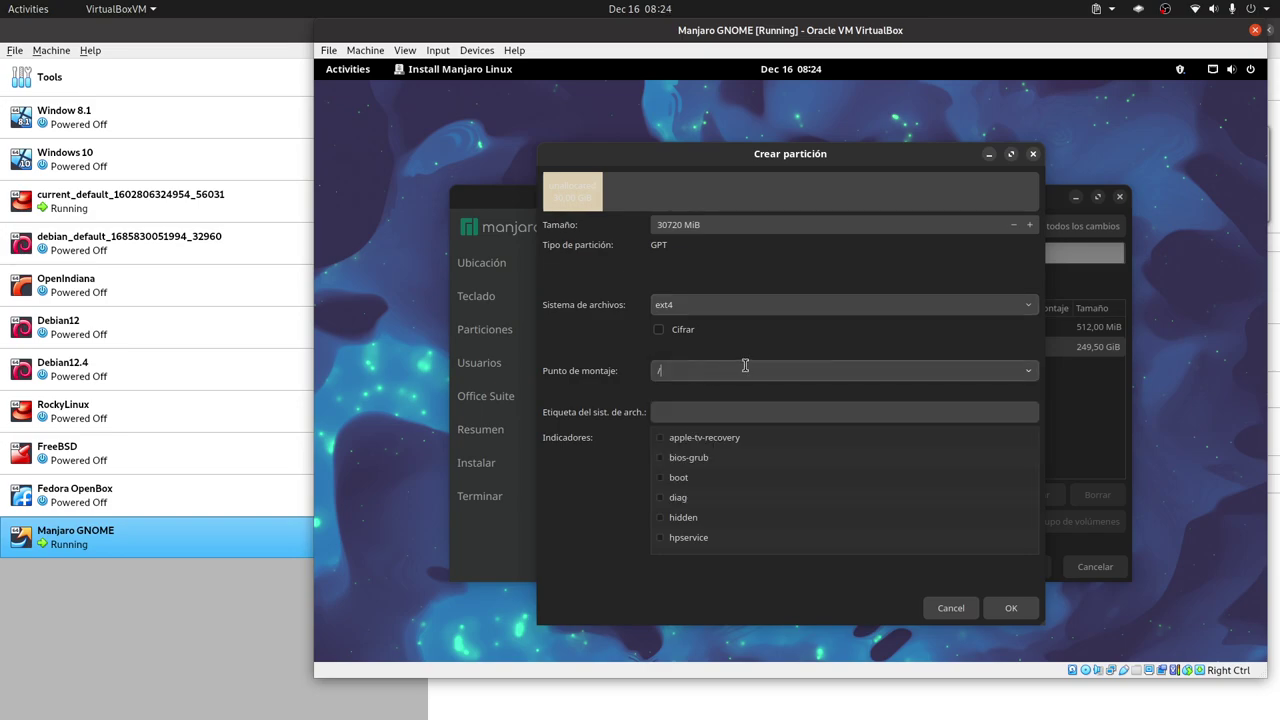
pyautogui.click(1012, 609)
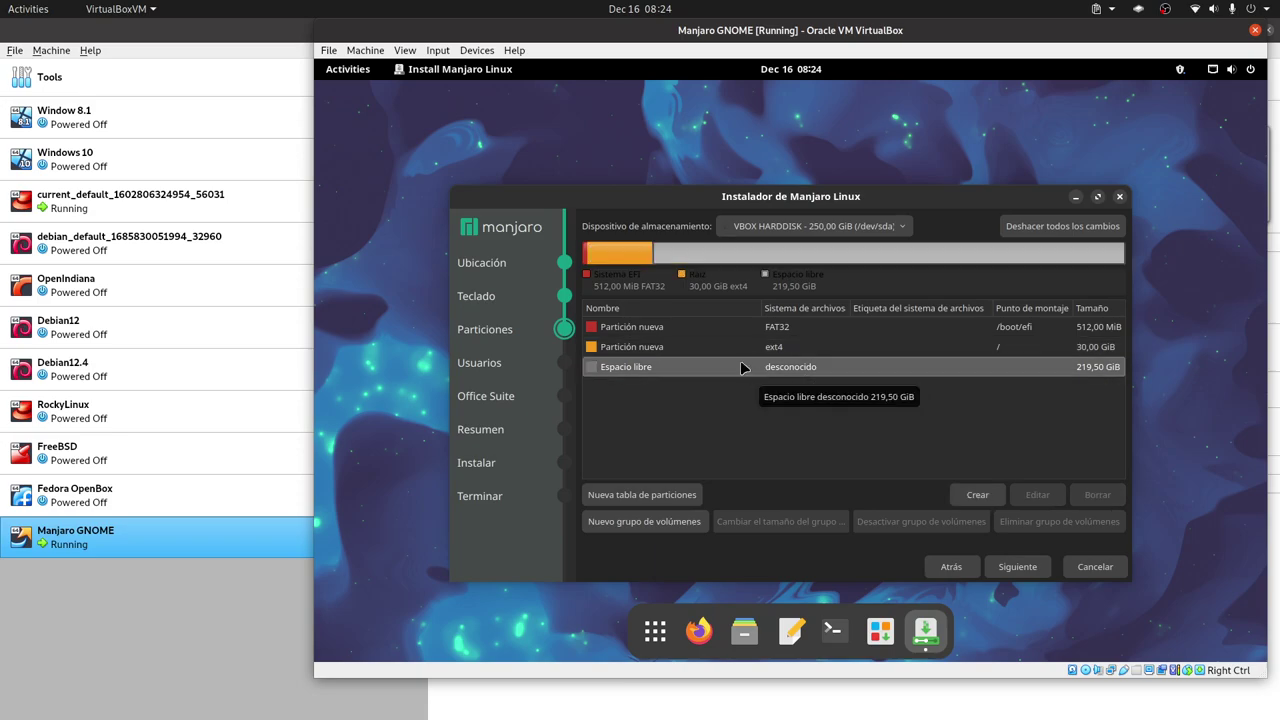
# Create an ext4 partition from all remaining free space, mounted at /home, and continue to the user settings
pyautogui.click(977, 494)
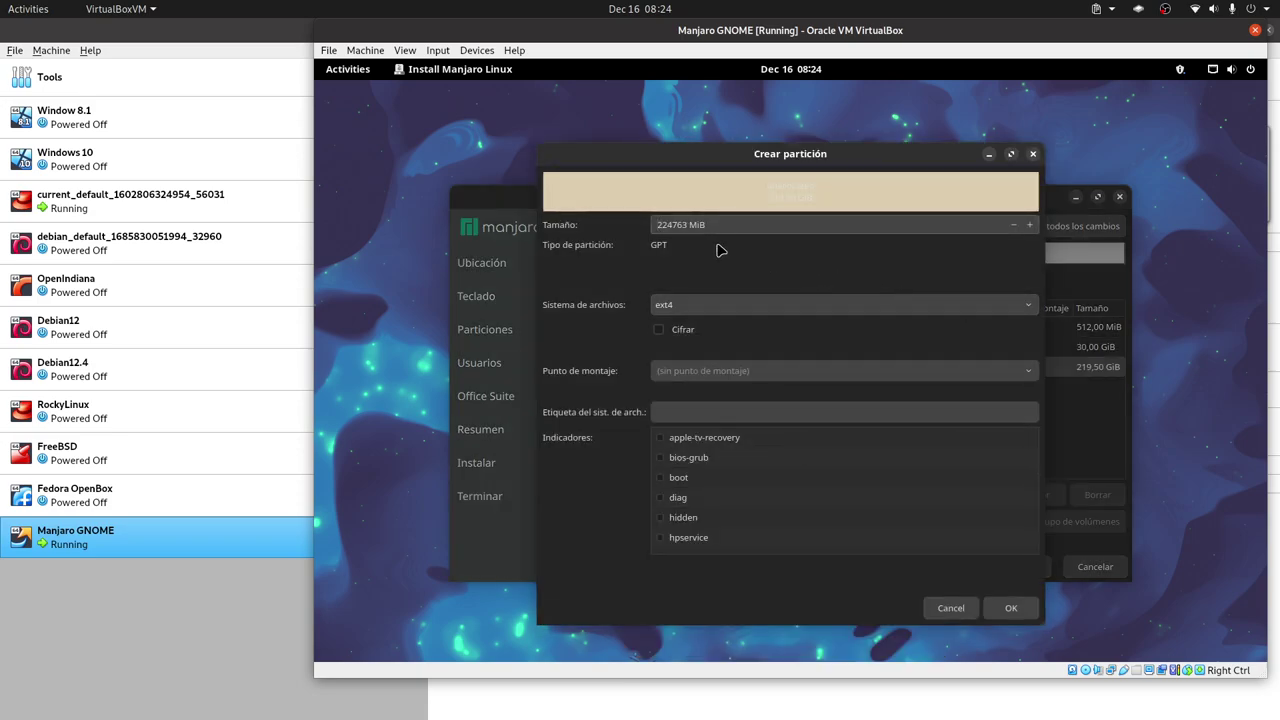
pyautogui.click(1009, 308)
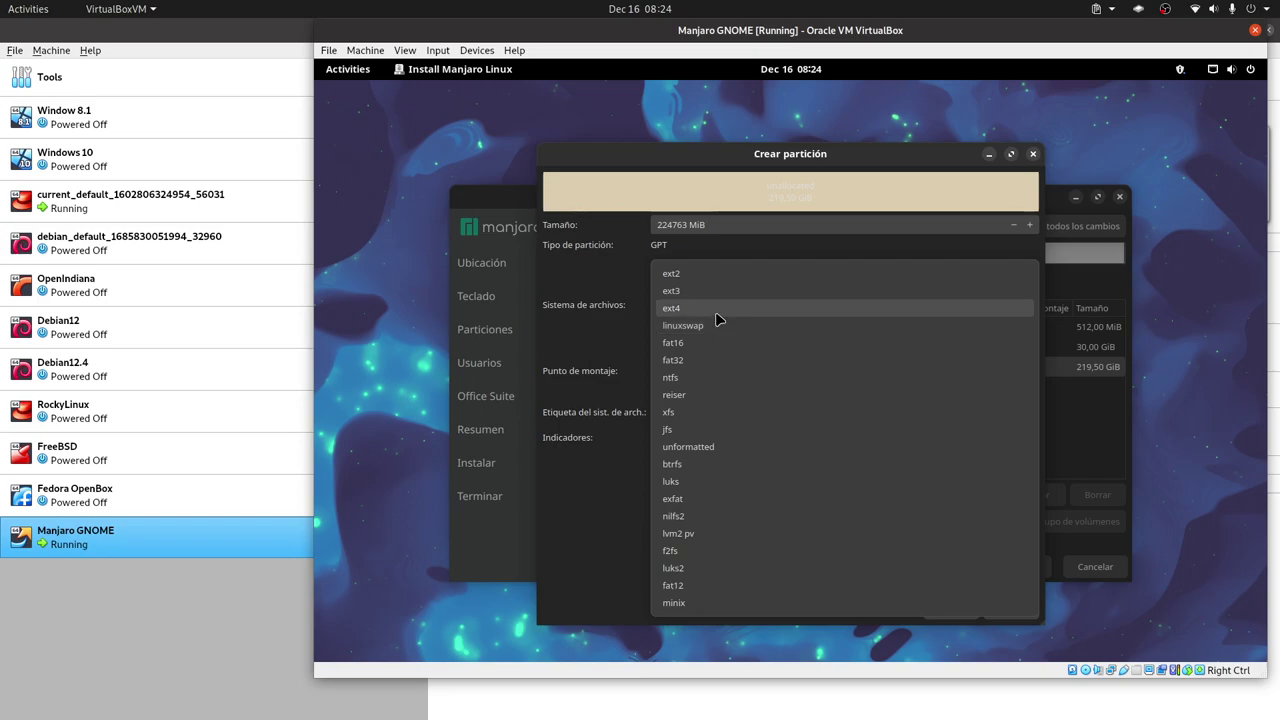
pyautogui.click(714, 310)
pyautogui.click(1031, 374)
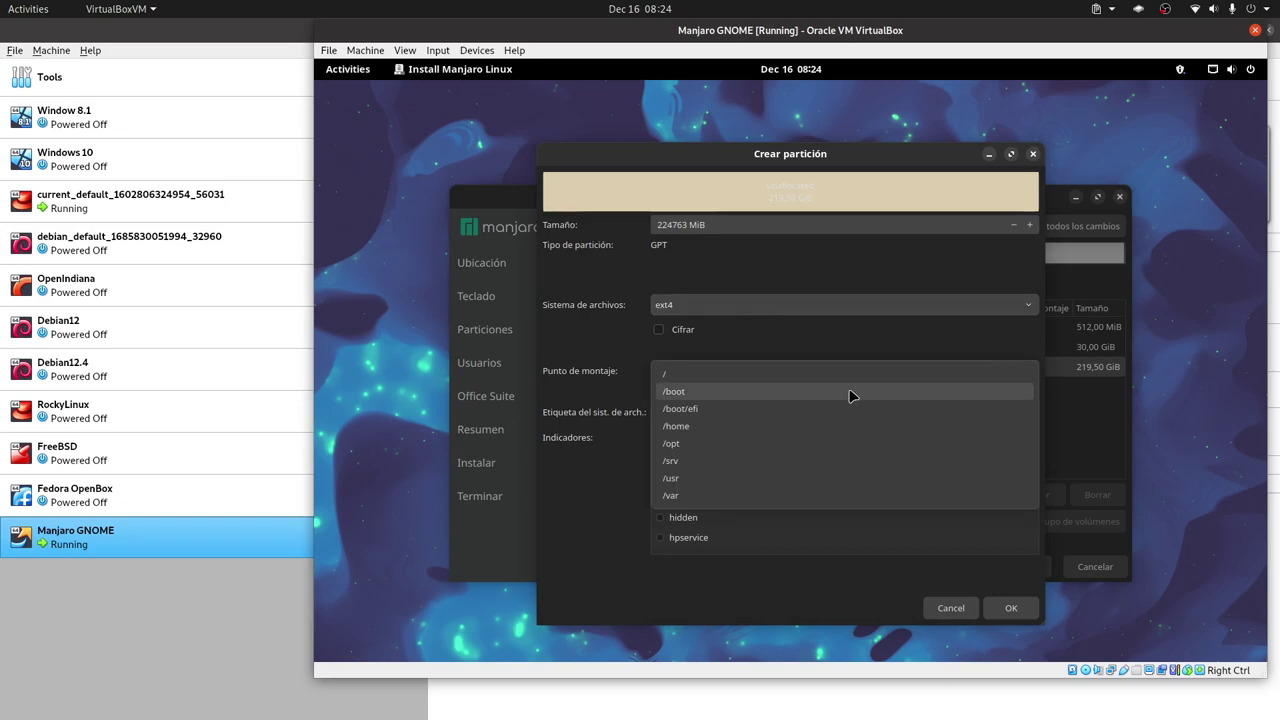
pyautogui.click(766, 431)
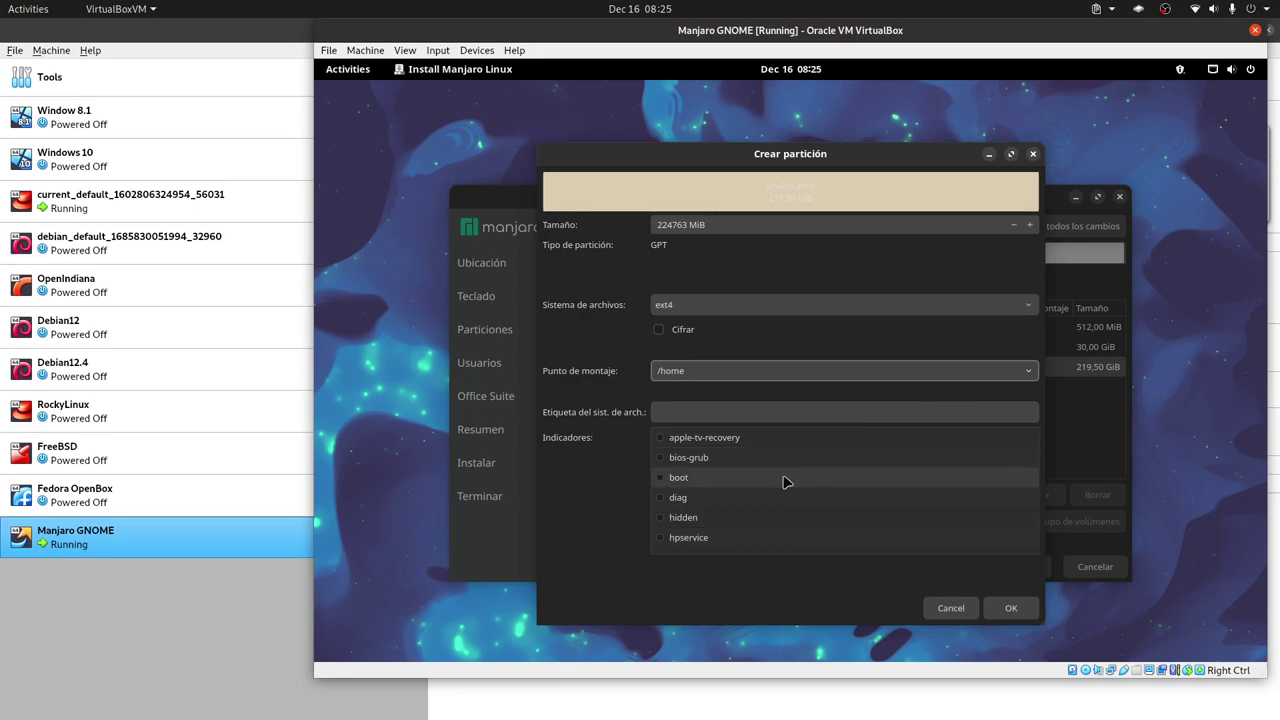
pyautogui.click(985, 607)
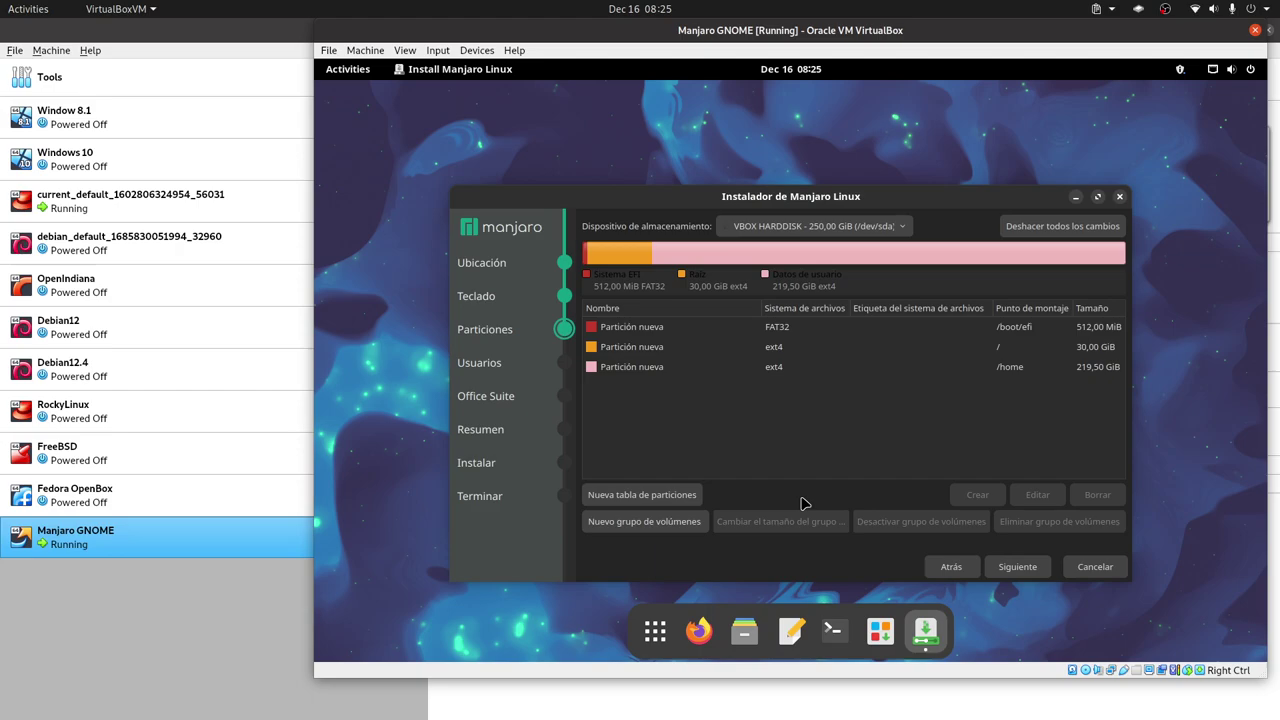
pyautogui.click(1017, 566)
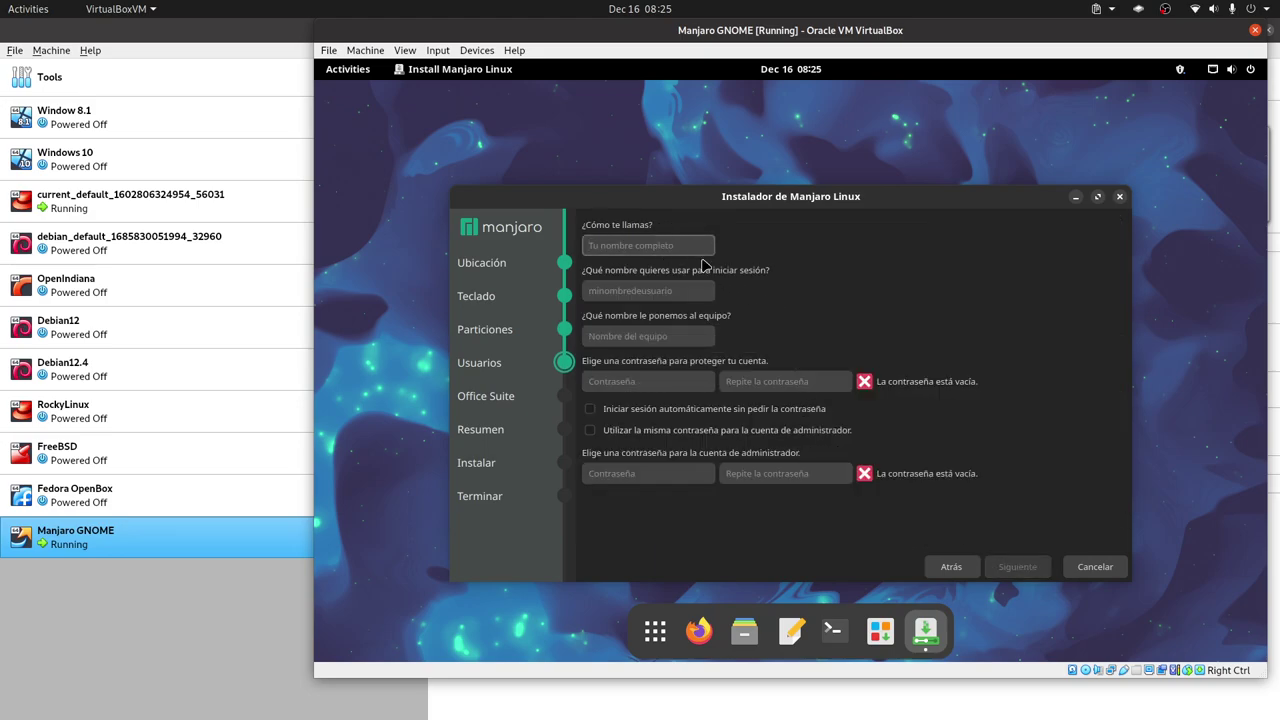
# Enter LibreByte as the user's name and use the same password for the administrator account, leaving automatic login off
pyautogui.write('LibreByte')
pyautogui.click(680, 410)
pyautogui.click(800, 408)
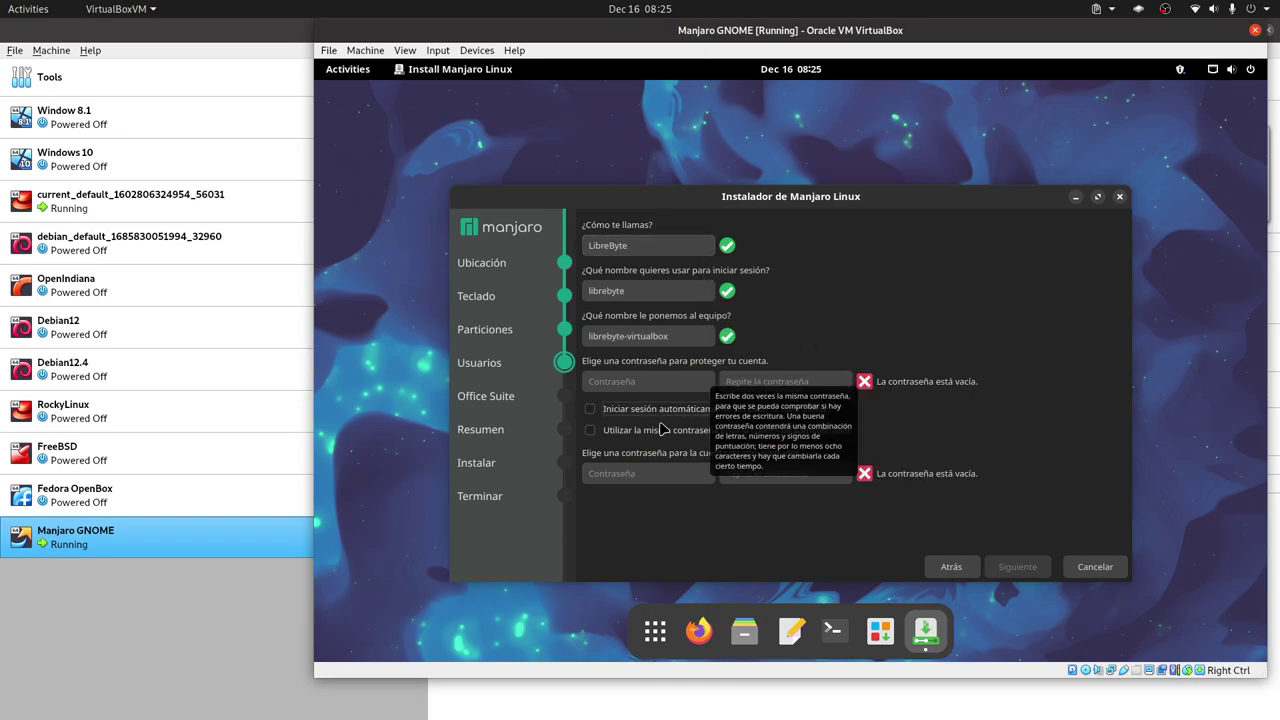
pyautogui.click(700, 430)
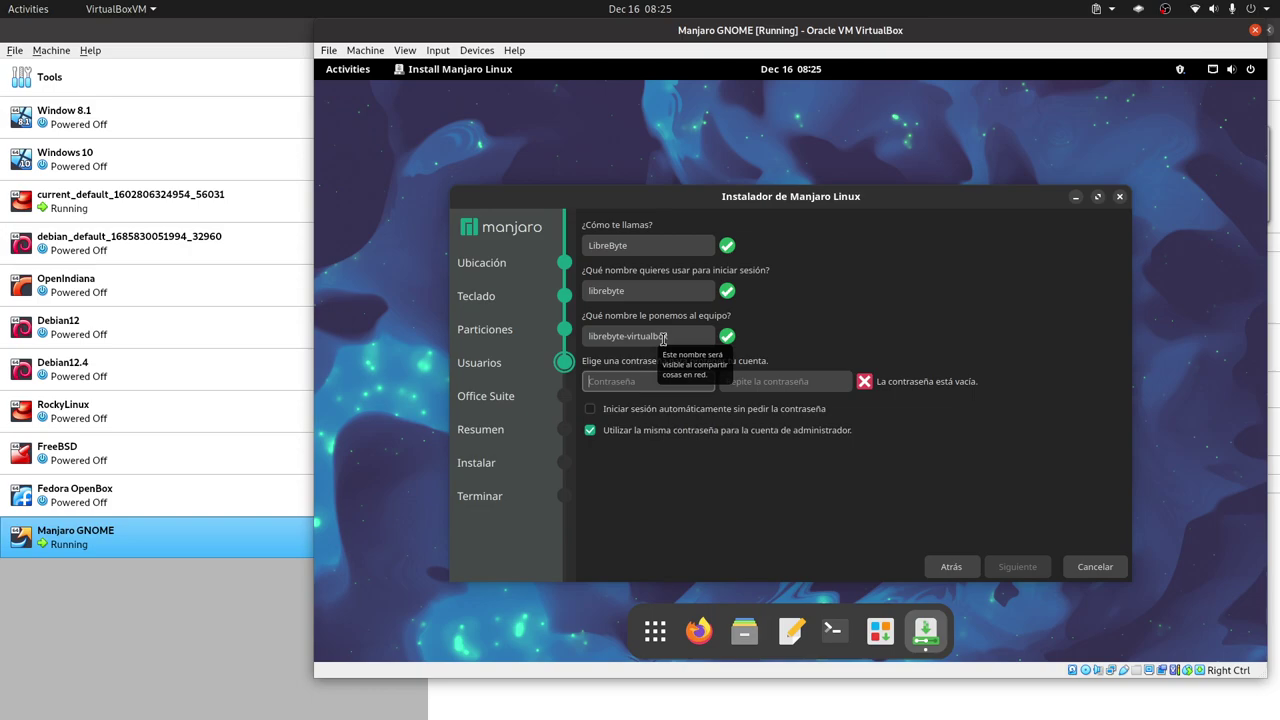
# Enter and repeat the account password, and continue to the office suite choice
pyautogui.write('a')
pyautogui.press('Tab')
pyautogui.write('aaa')
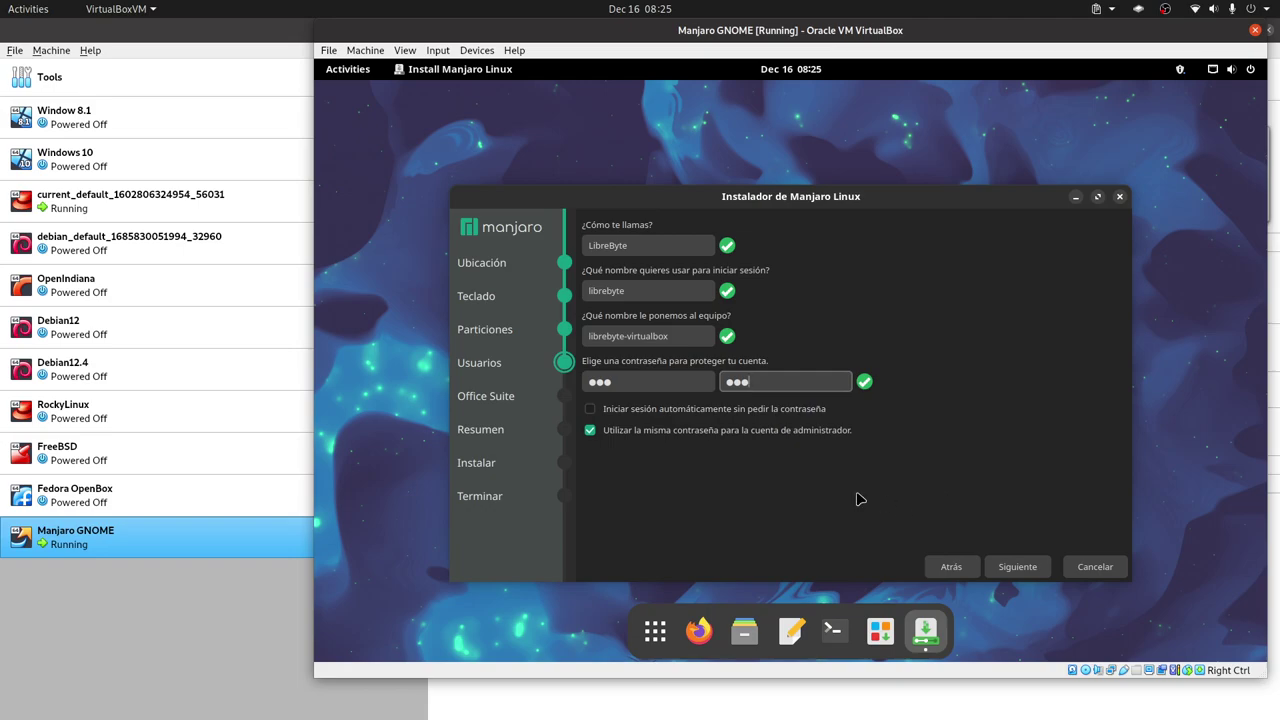
pyautogui.click(1017, 566)
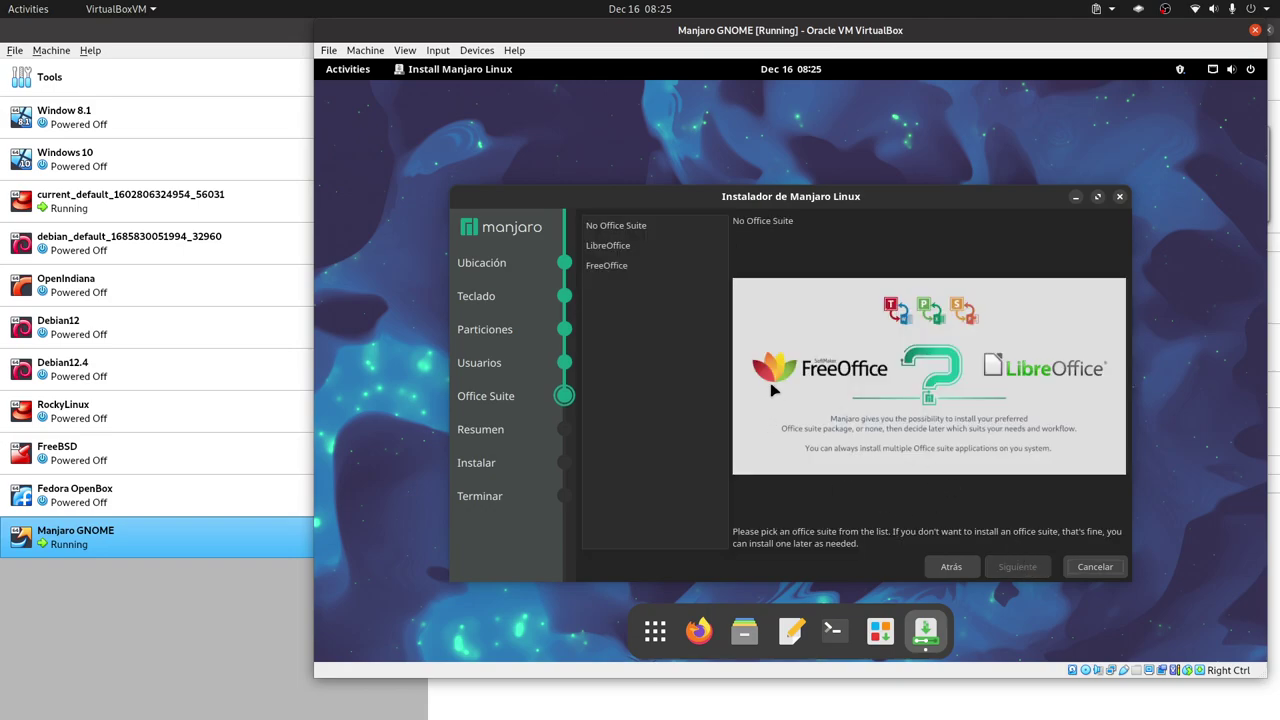
# Choose No Office Suite and continue to the installation summary
pyautogui.click(625, 245)
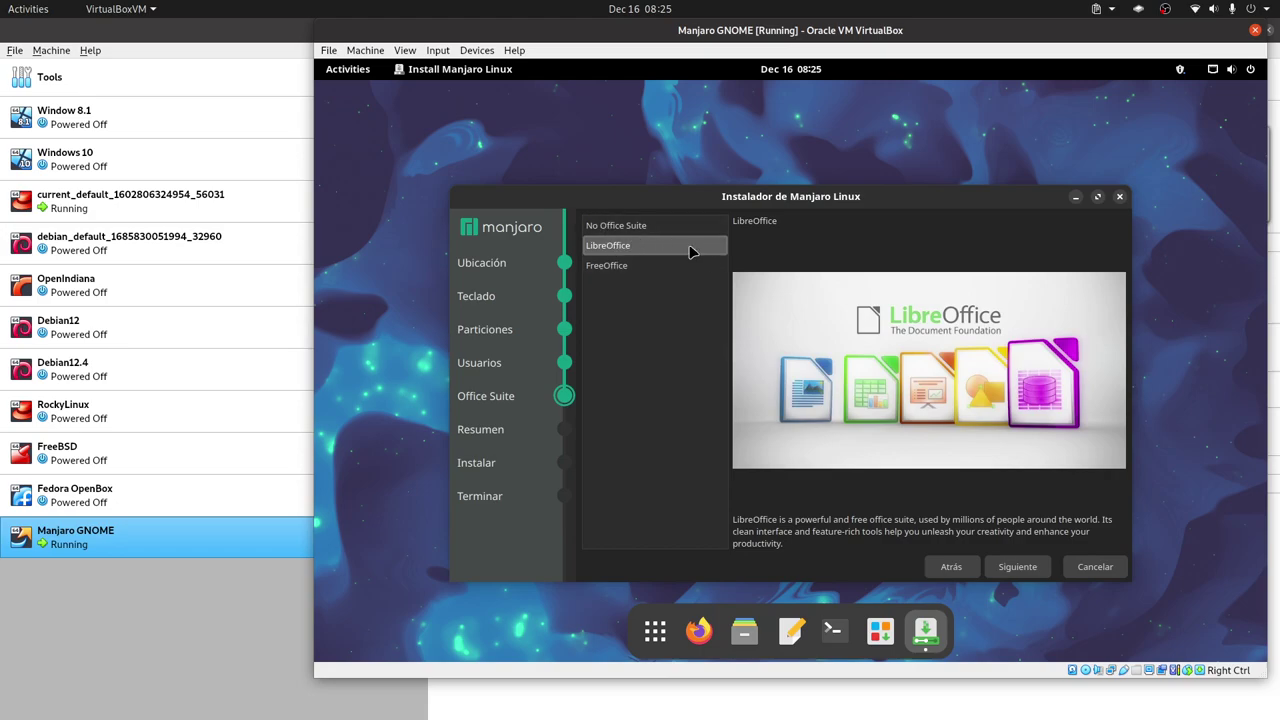
pyautogui.click(645, 228)
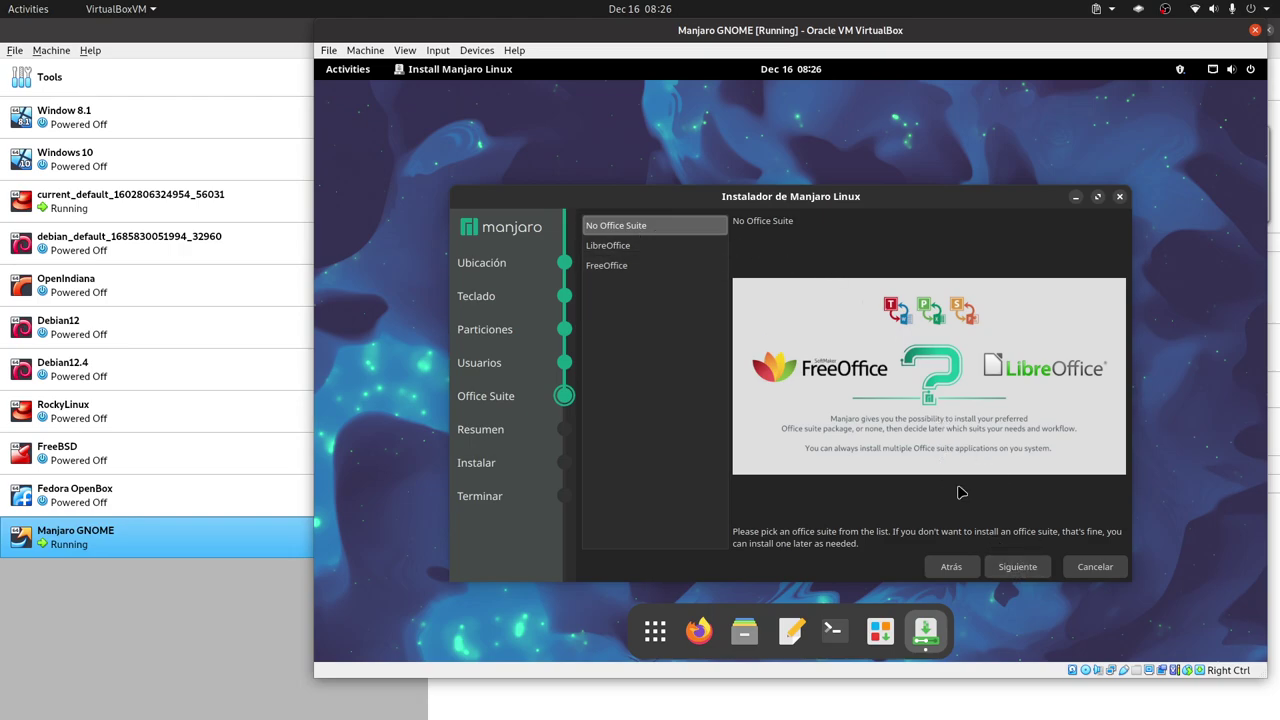
pyautogui.click(1018, 567)
# Review the location, keyboard and partition settings in the summary, and start the Manjaro installation
pyautogui.scroll(-3, 960, 344)
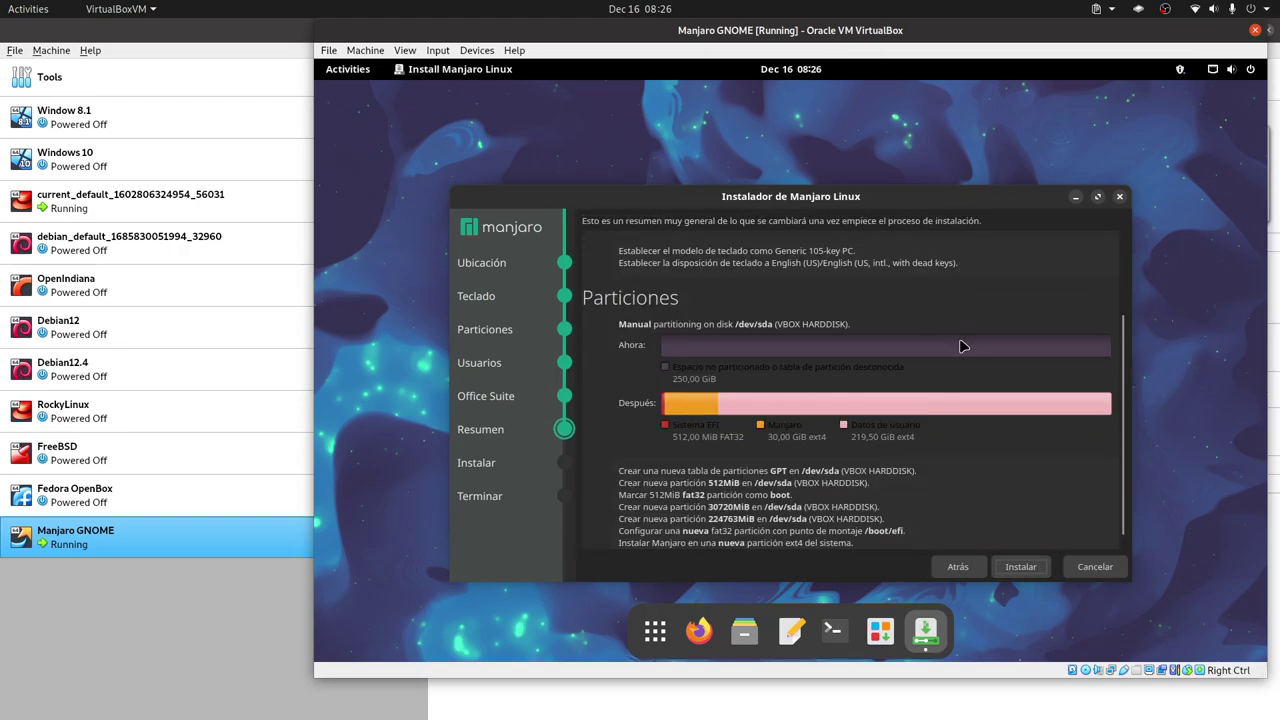
pyautogui.scroll(2, 907, 472)
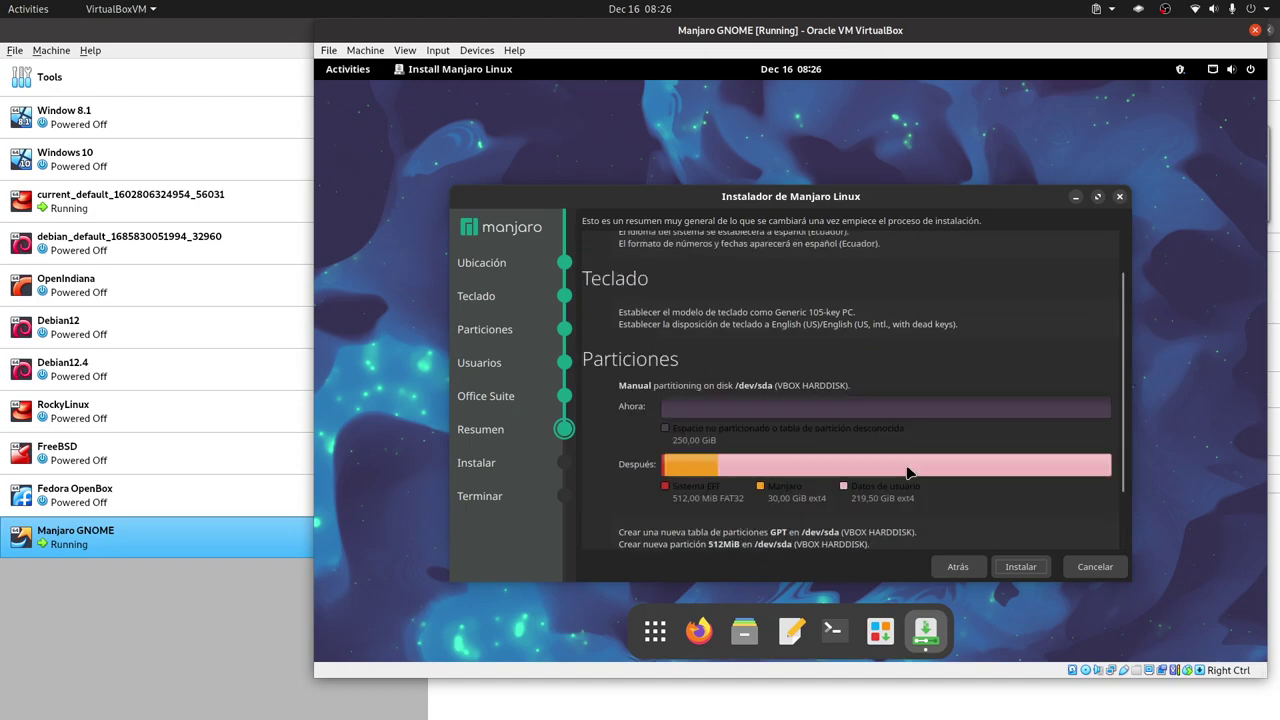
pyautogui.scroll(2, 907, 472)
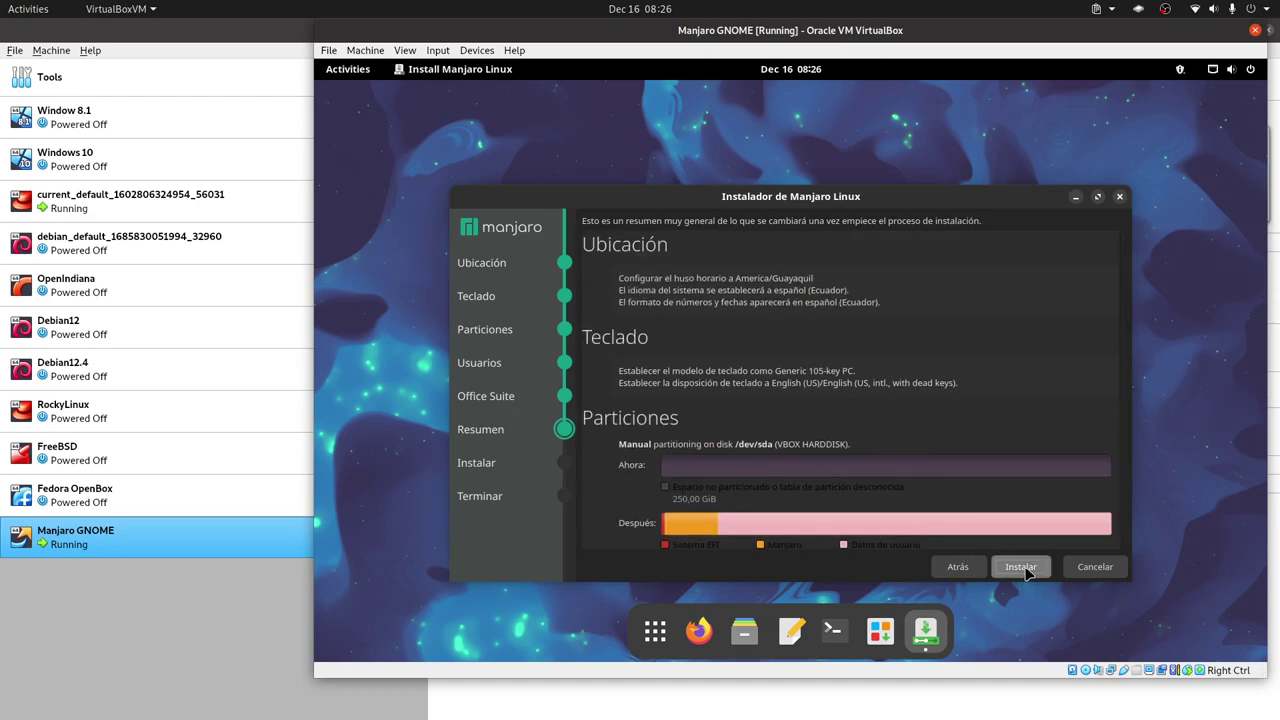
pyautogui.click(1021, 567)
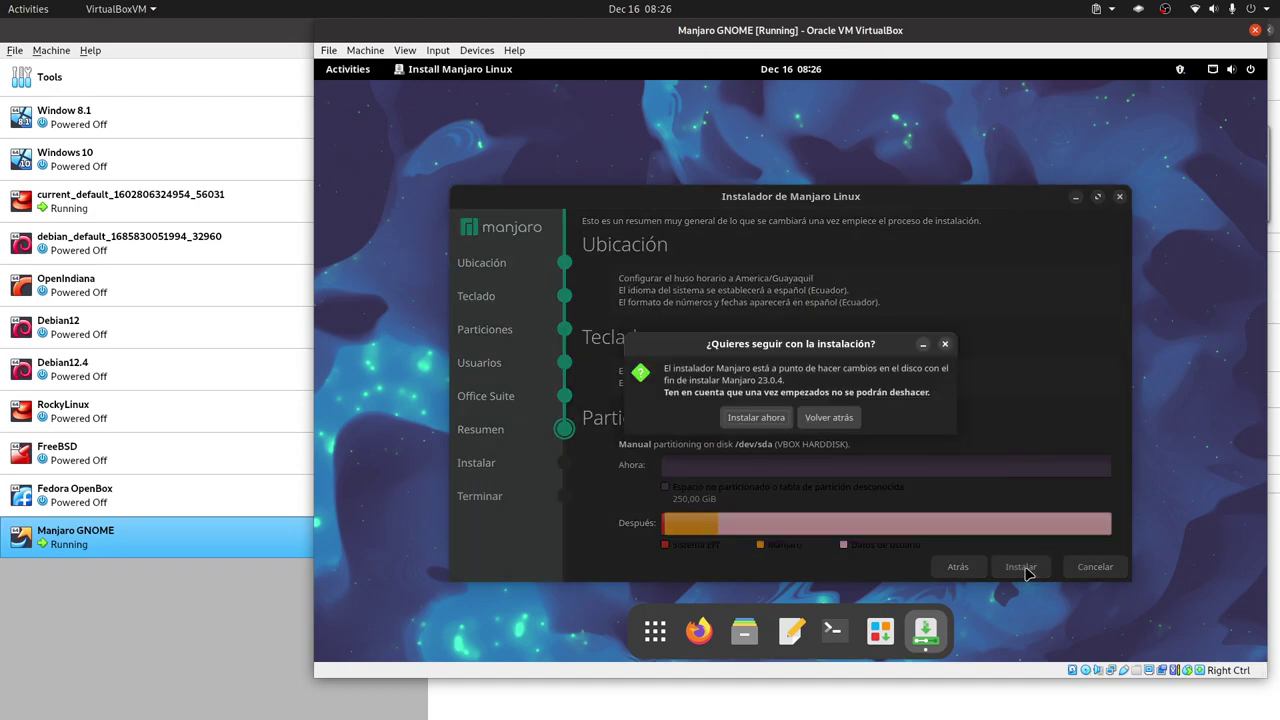
pyautogui.click(757, 418)
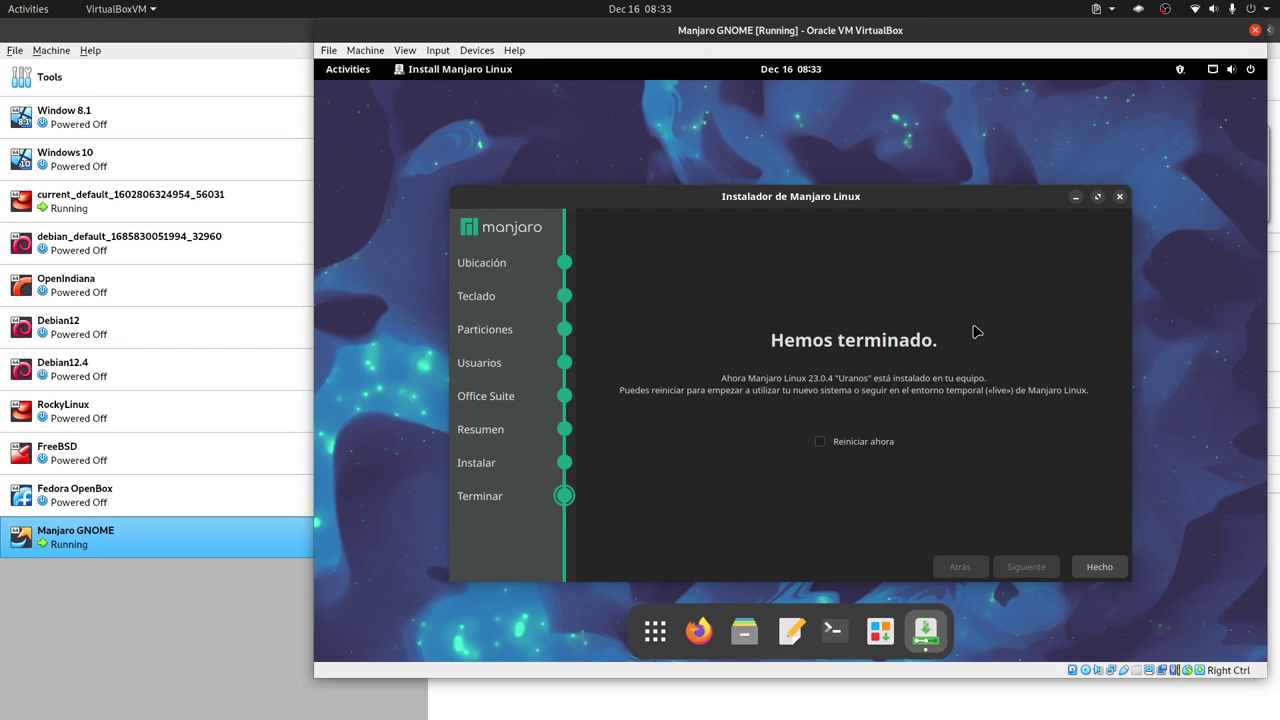
# Finish the installer with an immediate restart and log in to the LibreByte account with its password
pyautogui.click(836, 442)
pyautogui.click(1106, 568)
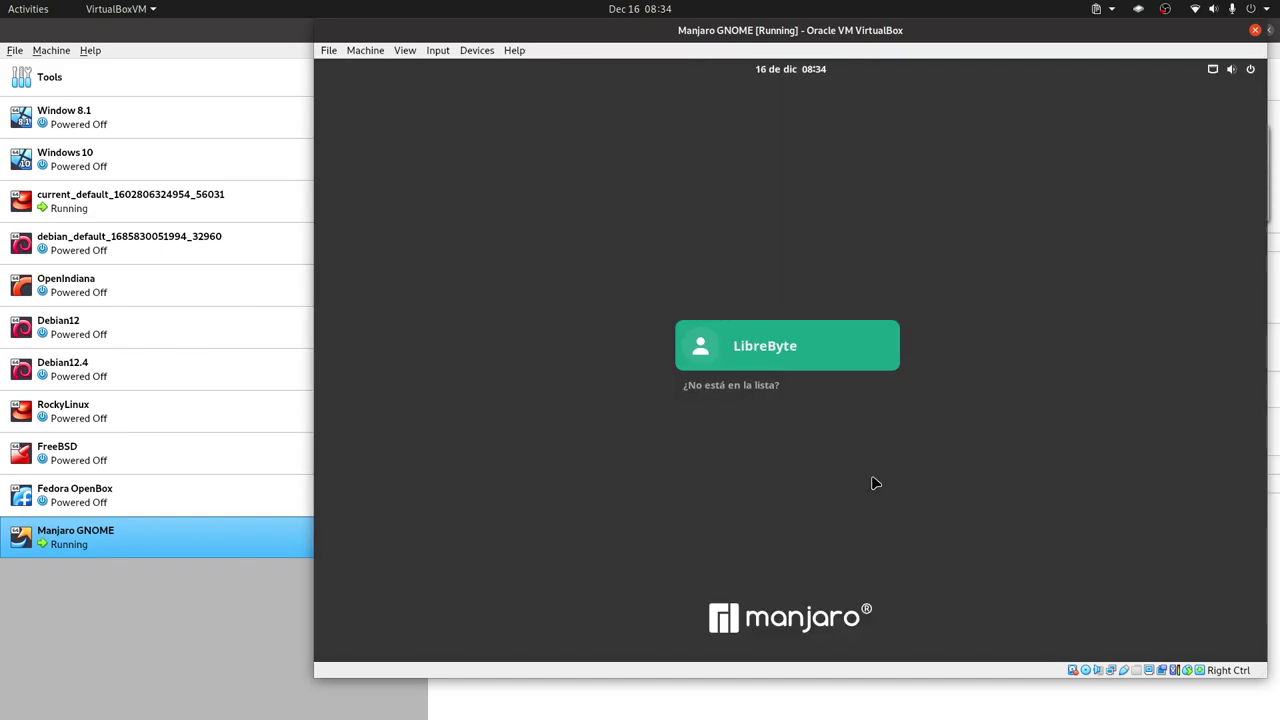
pyautogui.click(824, 345)
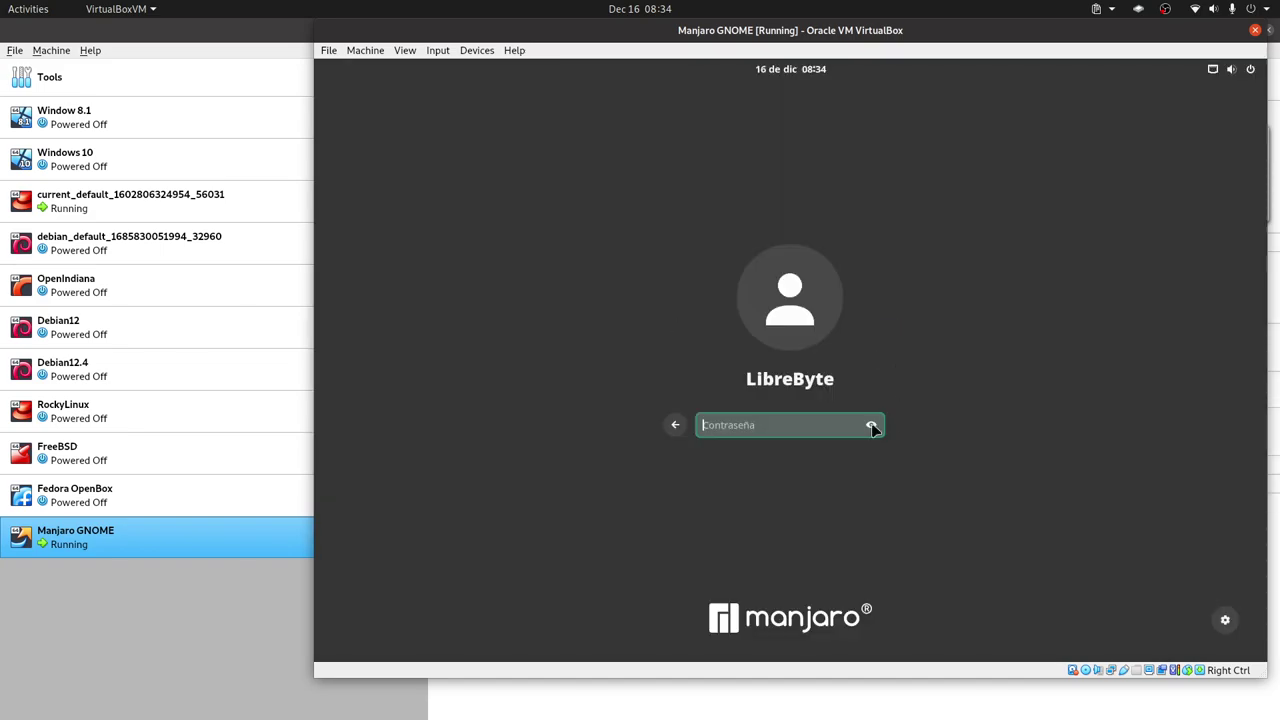
pyautogui.write('•••')
pyautogui.press('BackSpace')
pyautogui.press('BackSpace')
pyautogui.press('BackSpace')
pyautogui.write('••••')
pyautogui.press('Return')
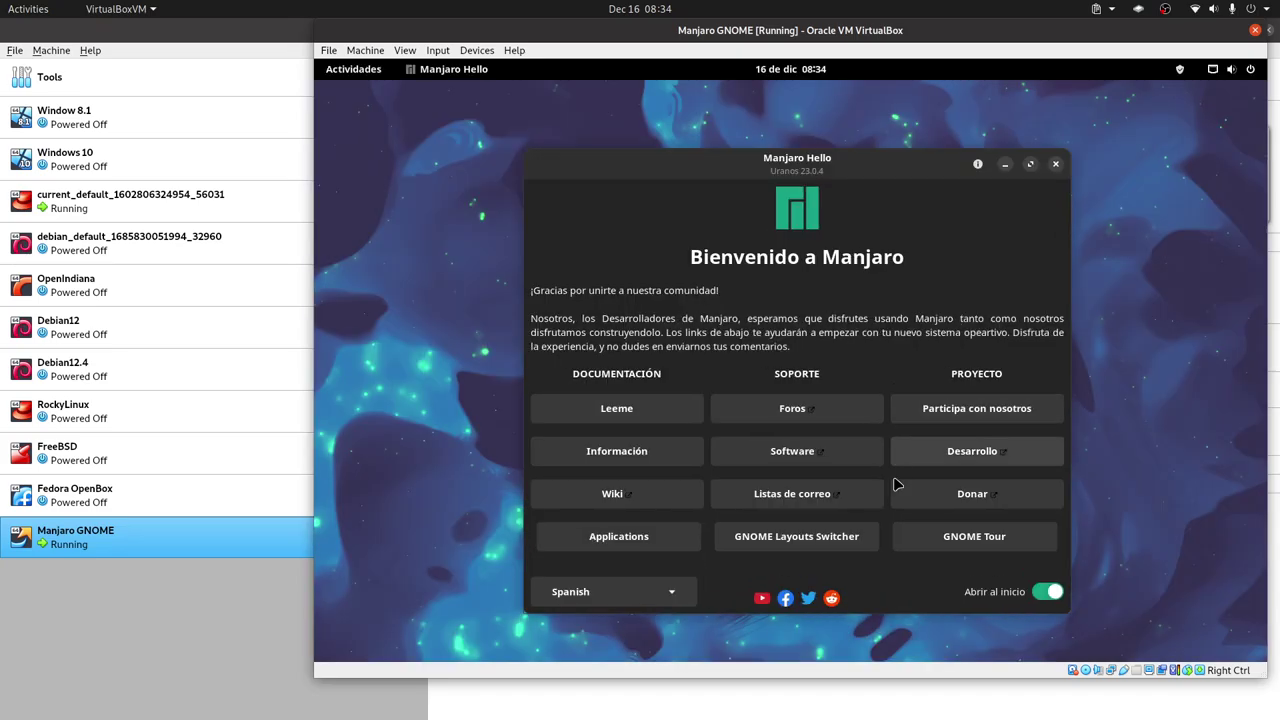
# Turn off opening Manjaro Hello at startup
pyautogui.click(1043, 594)
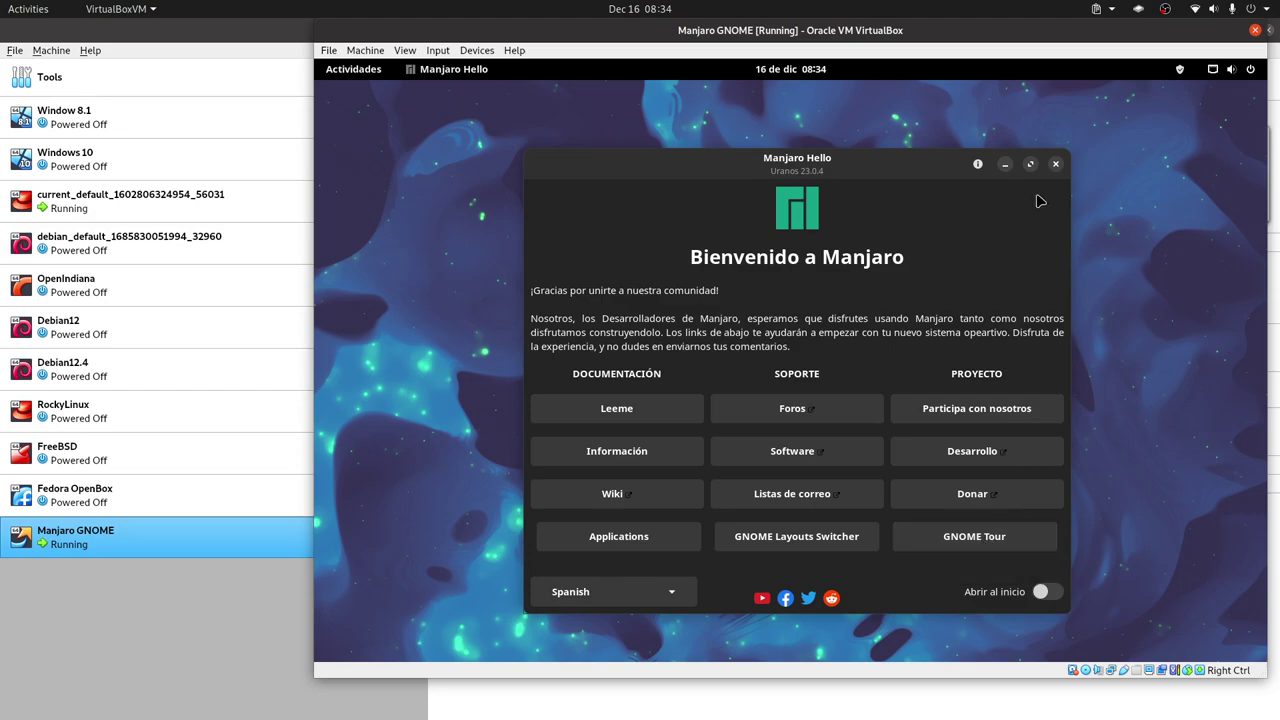
# Close the Manjaro Hello welcome window and switch the virtual machine to full-screen mode
pyautogui.click(1056, 164)
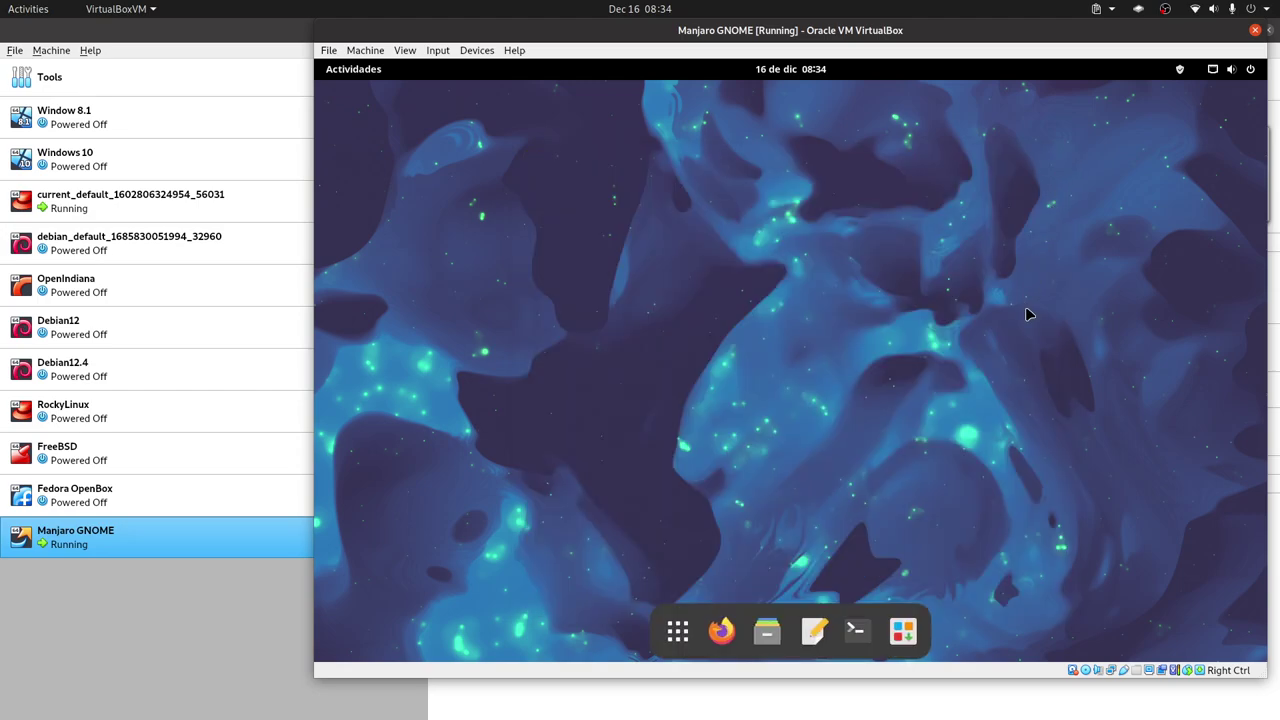
pyautogui.press('Control_R+f')
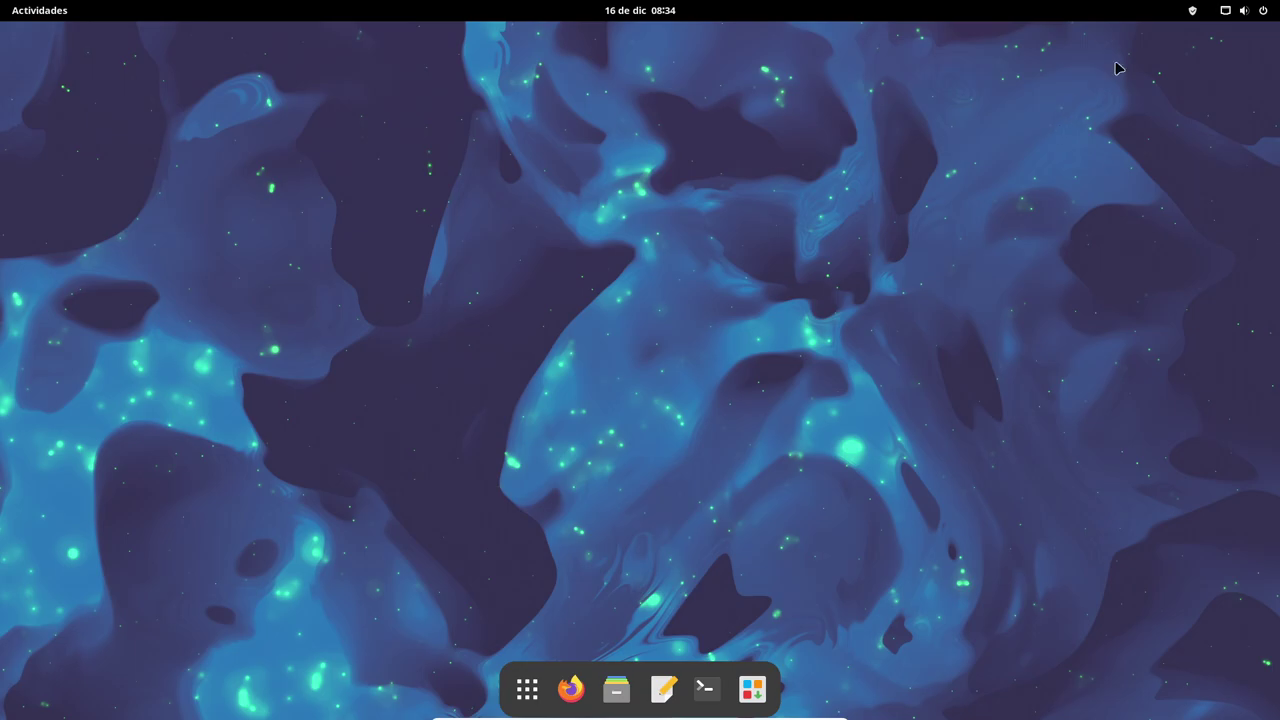
# Open the package manager from the update notifier, review the list of available updates, and close it without applying them
pyautogui.click(1191, 11)
pyautogui.click(1178, 86)
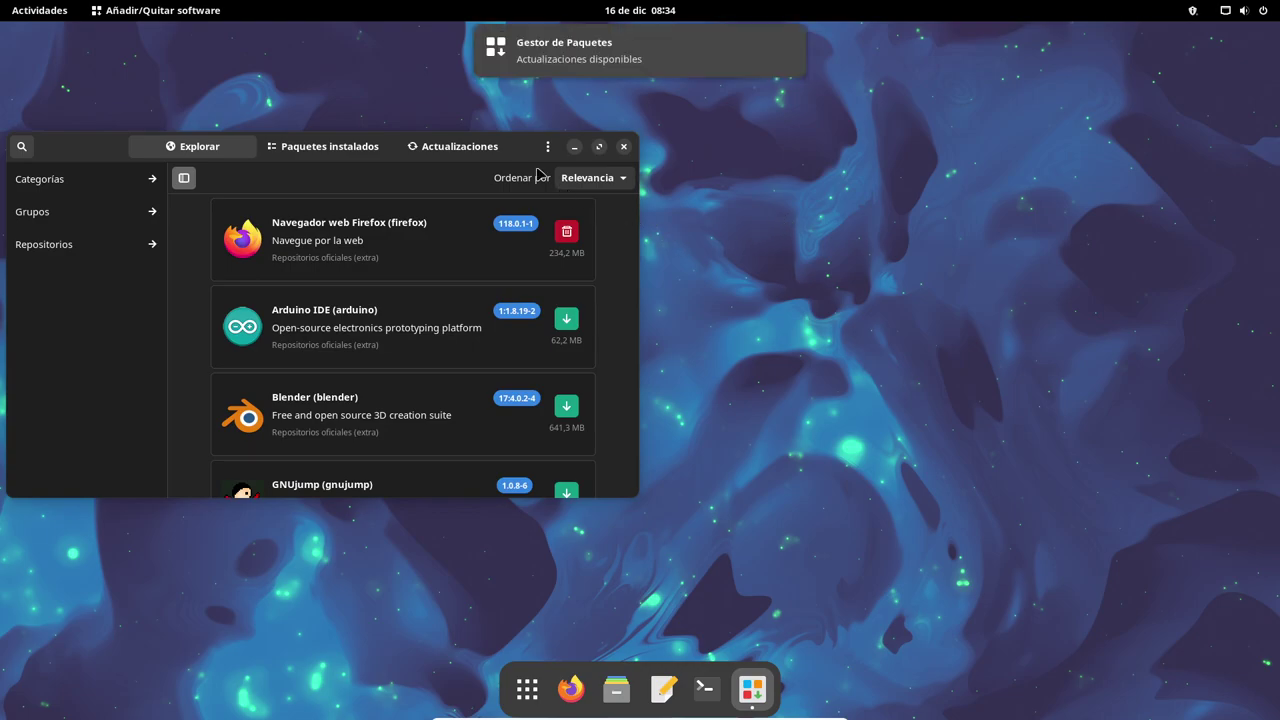
pyautogui.click(660, 64)
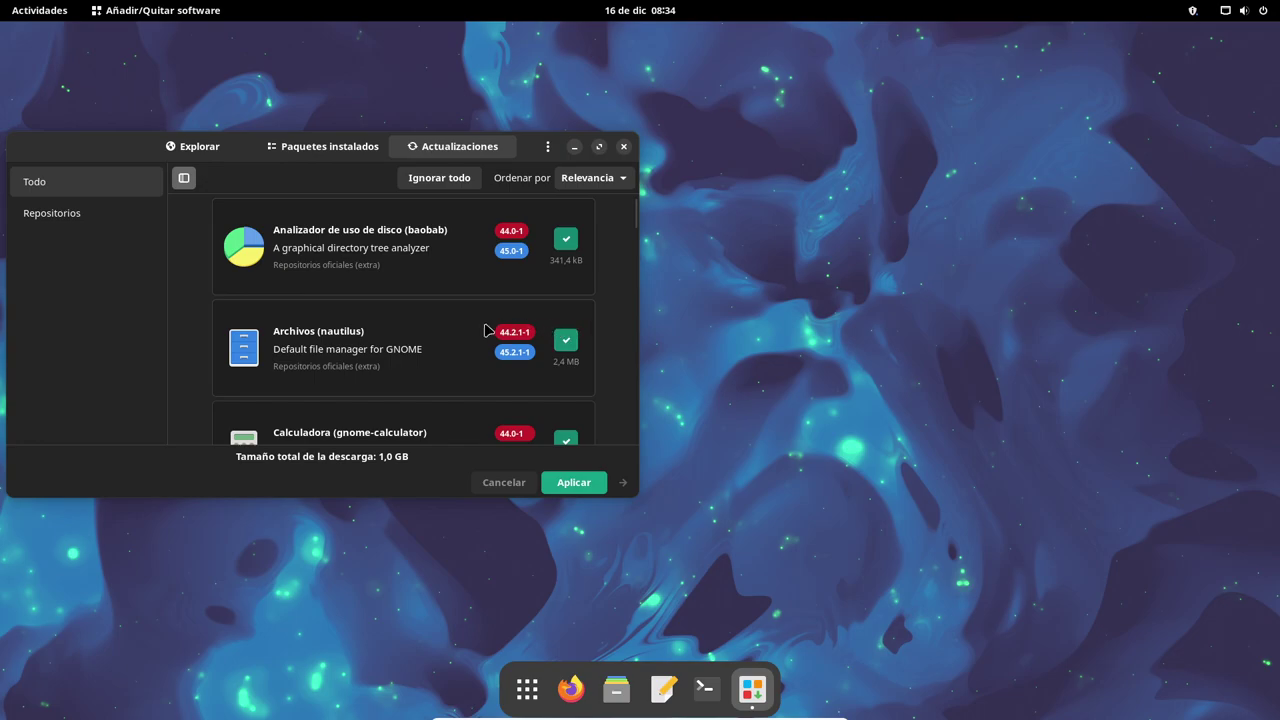
pyautogui.moveTo(232, 157); pyautogui.dragTo(505, 128)
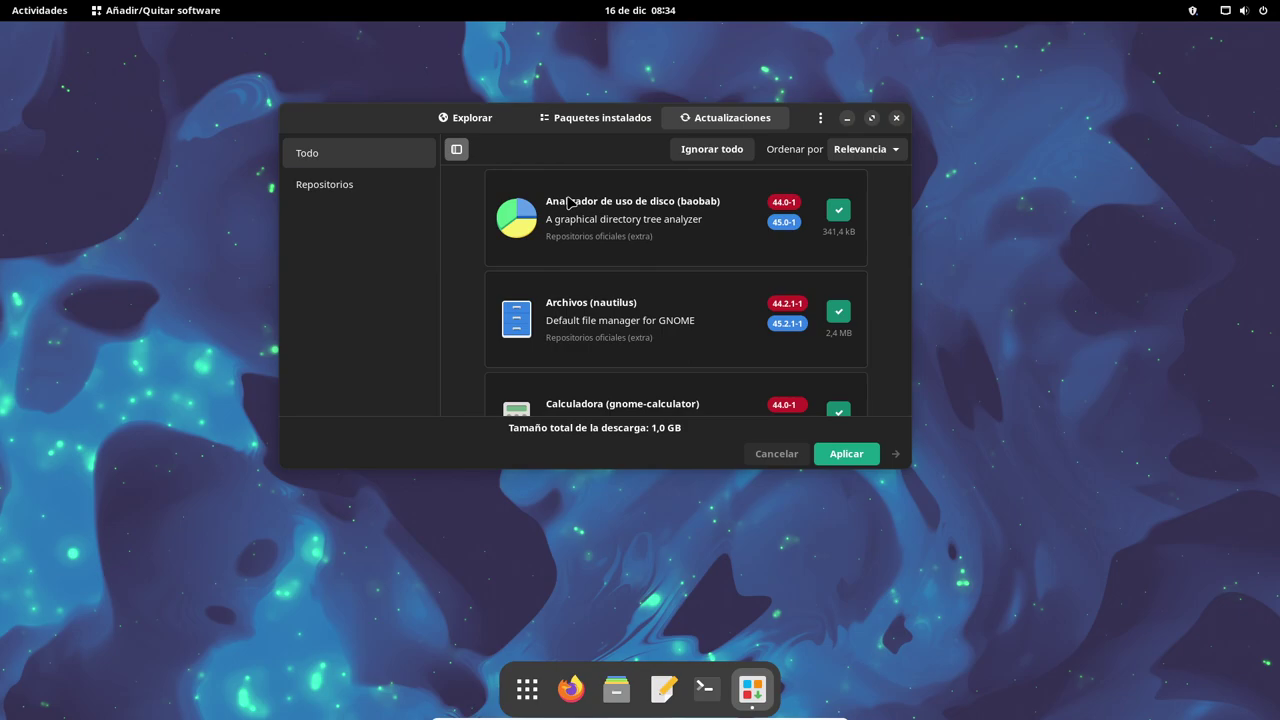
pyautogui.click(896, 118)
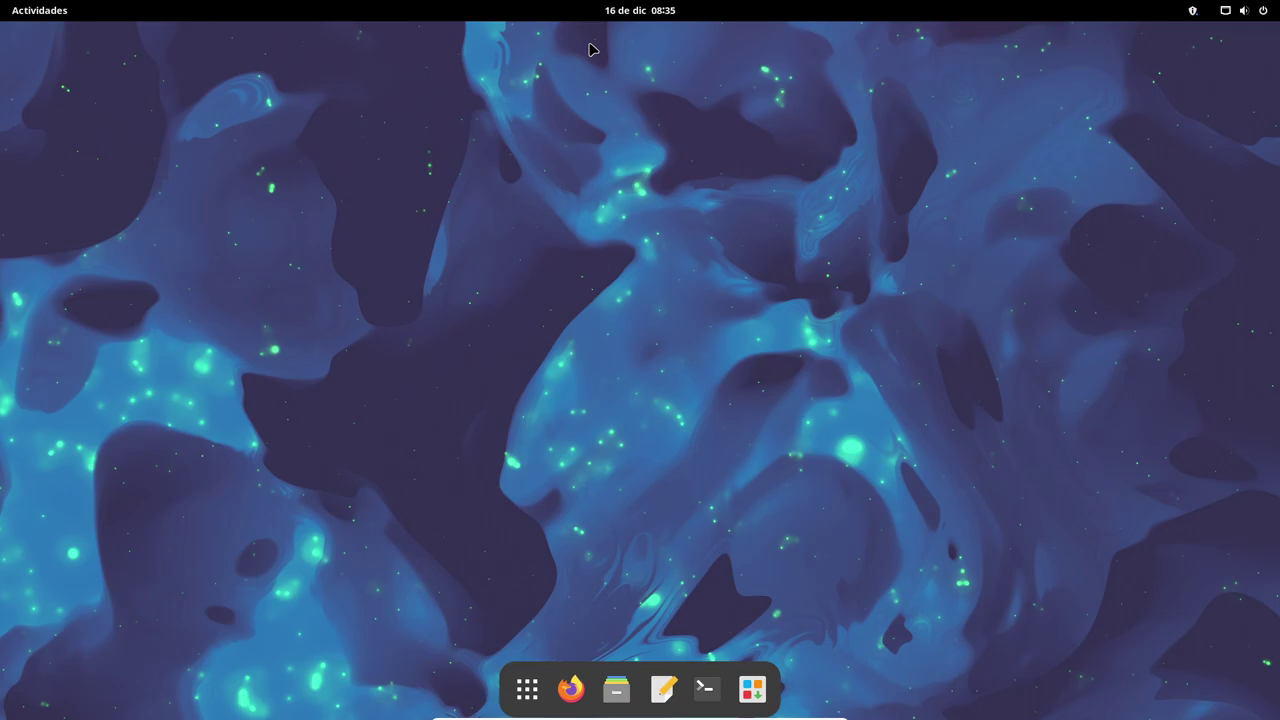
# Look through all three pages of the Accessories folder in the applications overview
pyautogui.click(527, 688)
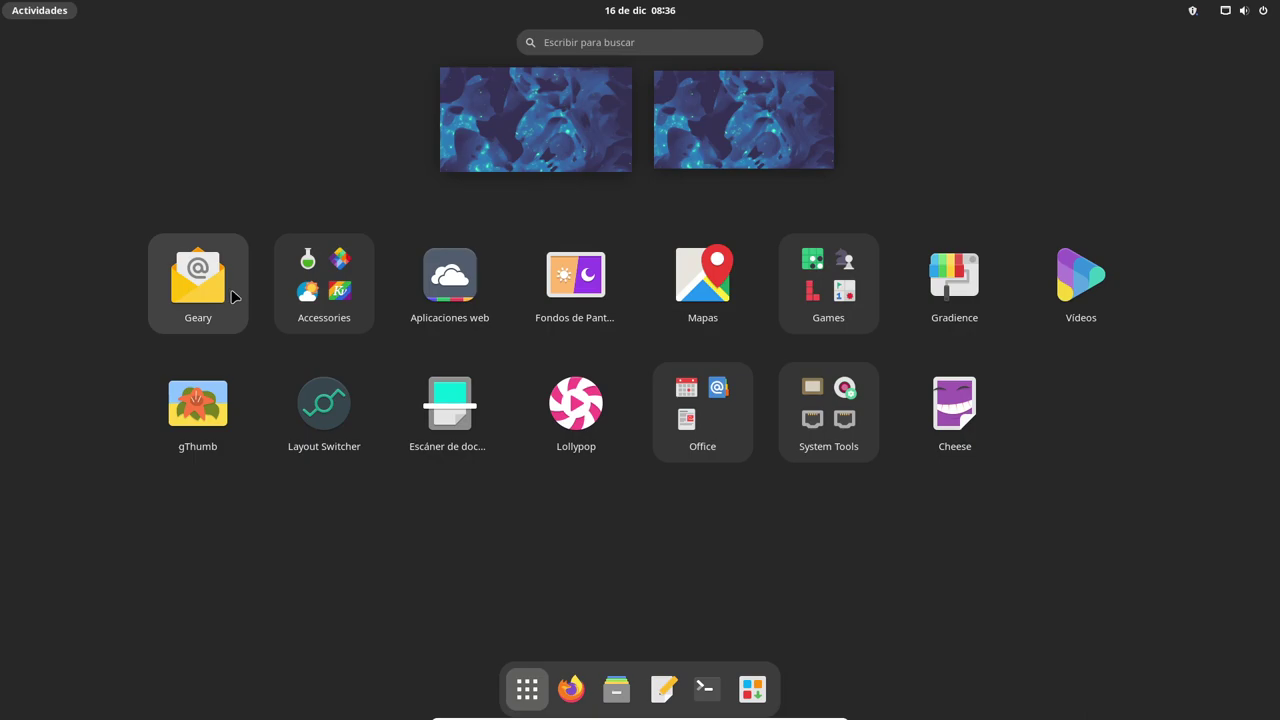
pyautogui.click(332, 294)
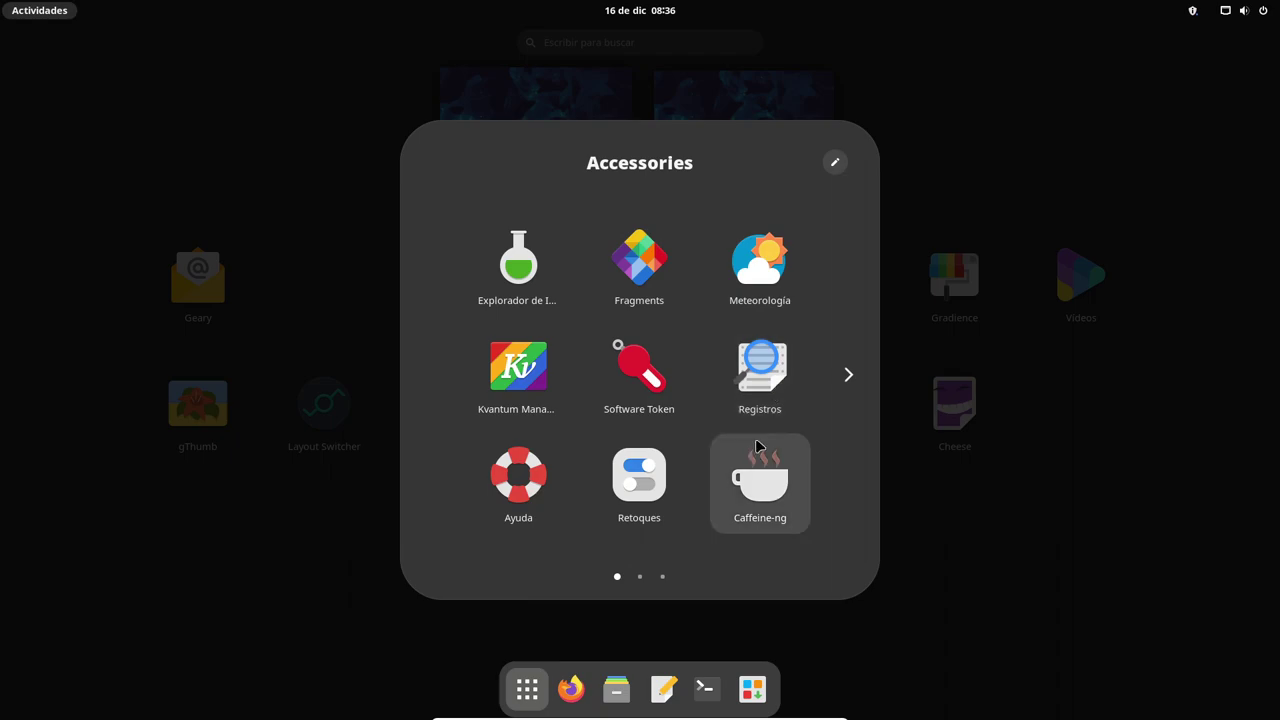
pyautogui.click(847, 376)
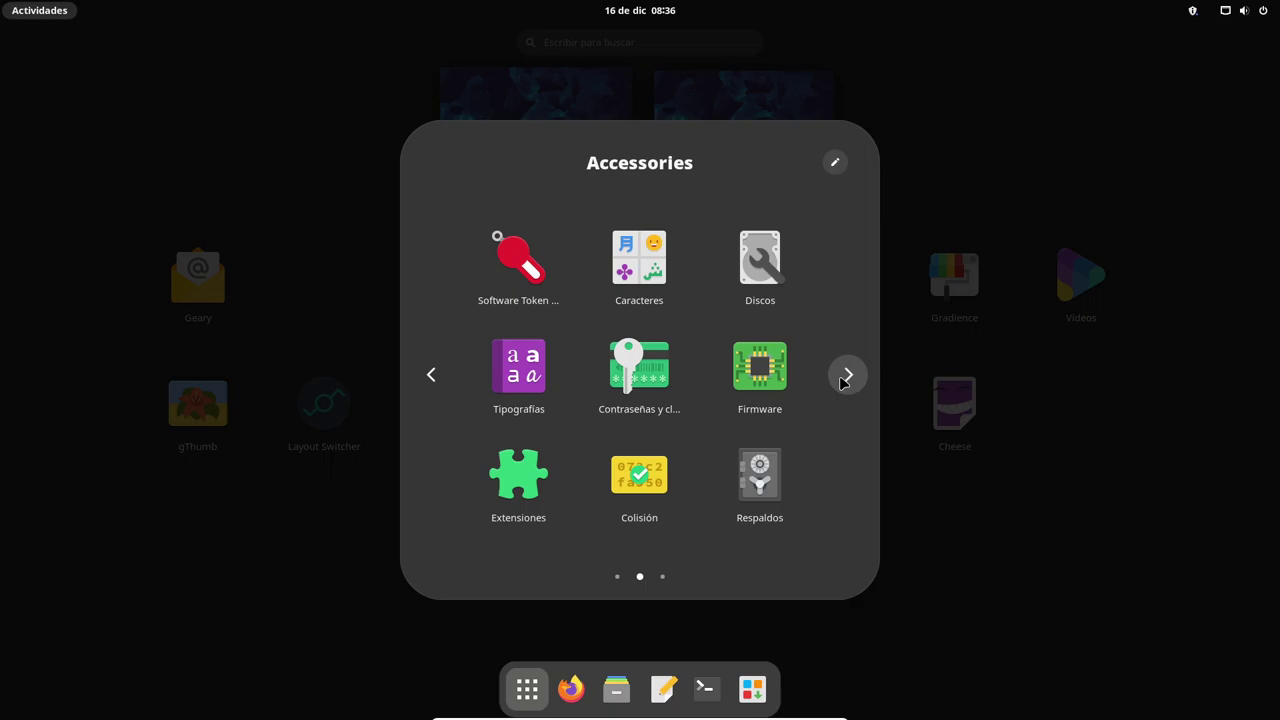
pyautogui.click(845, 378)
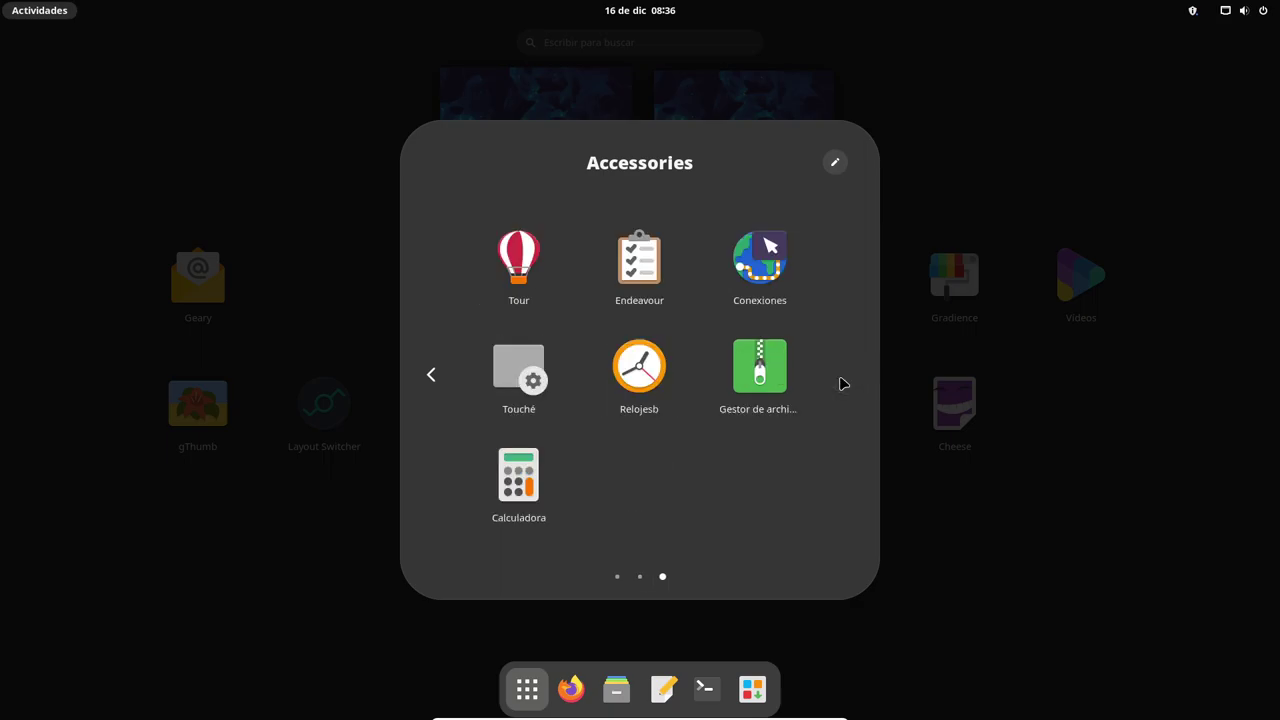
pyautogui.click(432, 374)
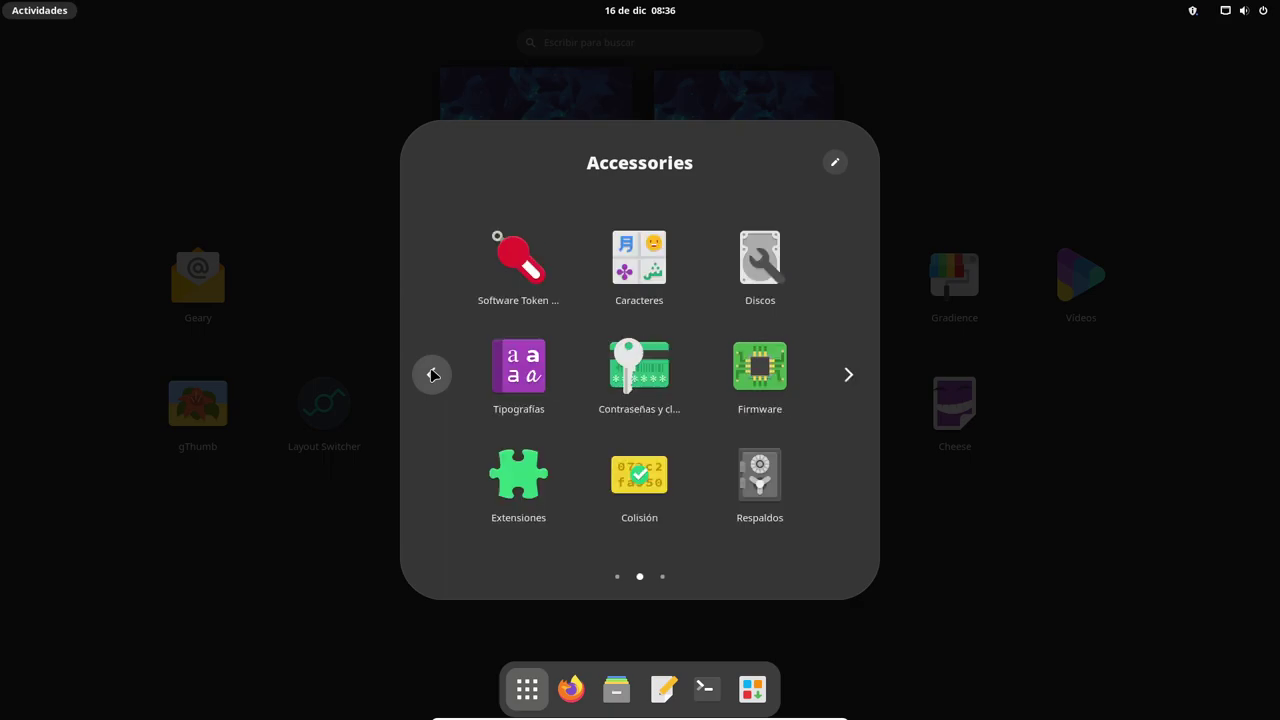
pyautogui.click(432, 374)
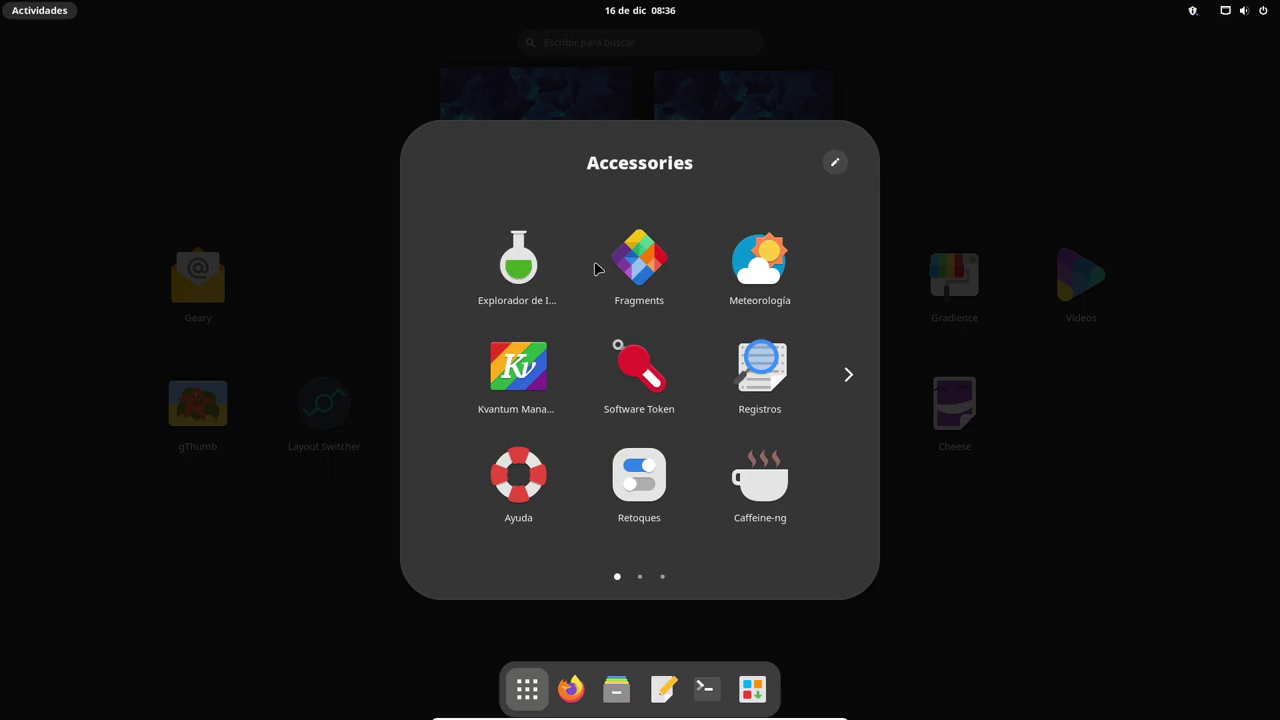
# Open Fragments and the Aplicaciones web manager in turn to view them, closing each one
pyautogui.click(648, 262)
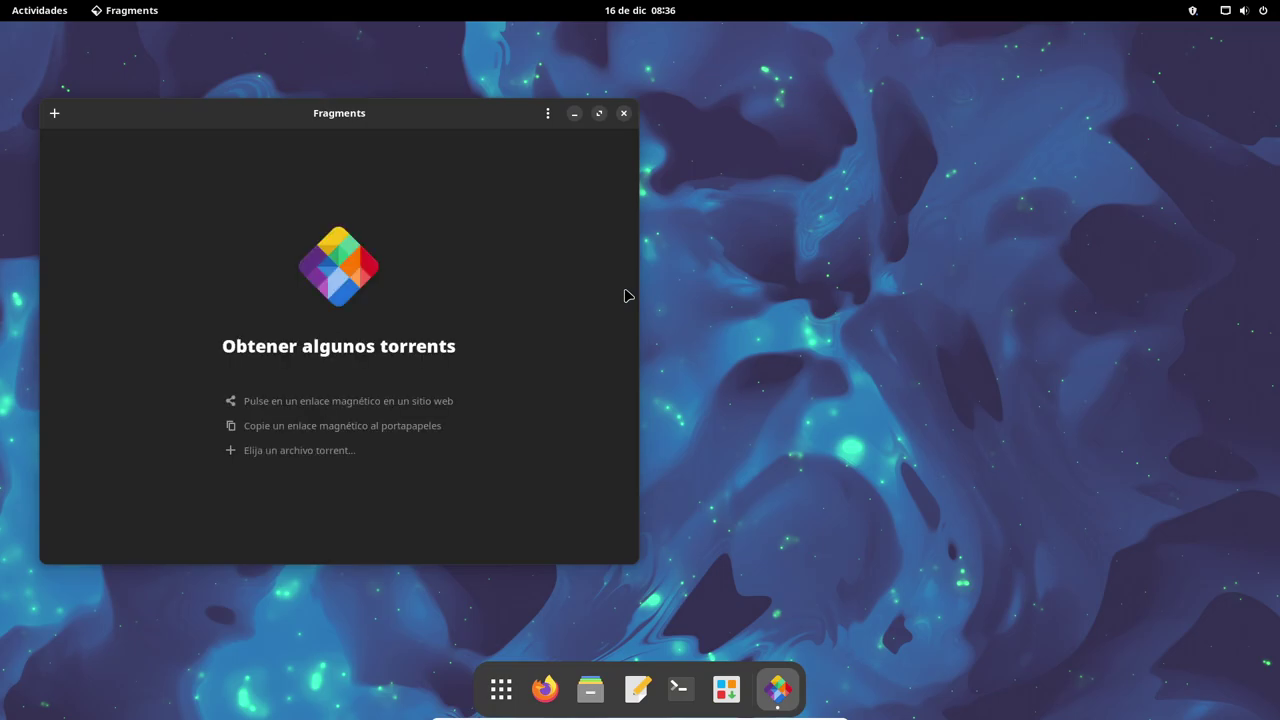
pyautogui.click(622, 114)
pyautogui.click(530, 690)
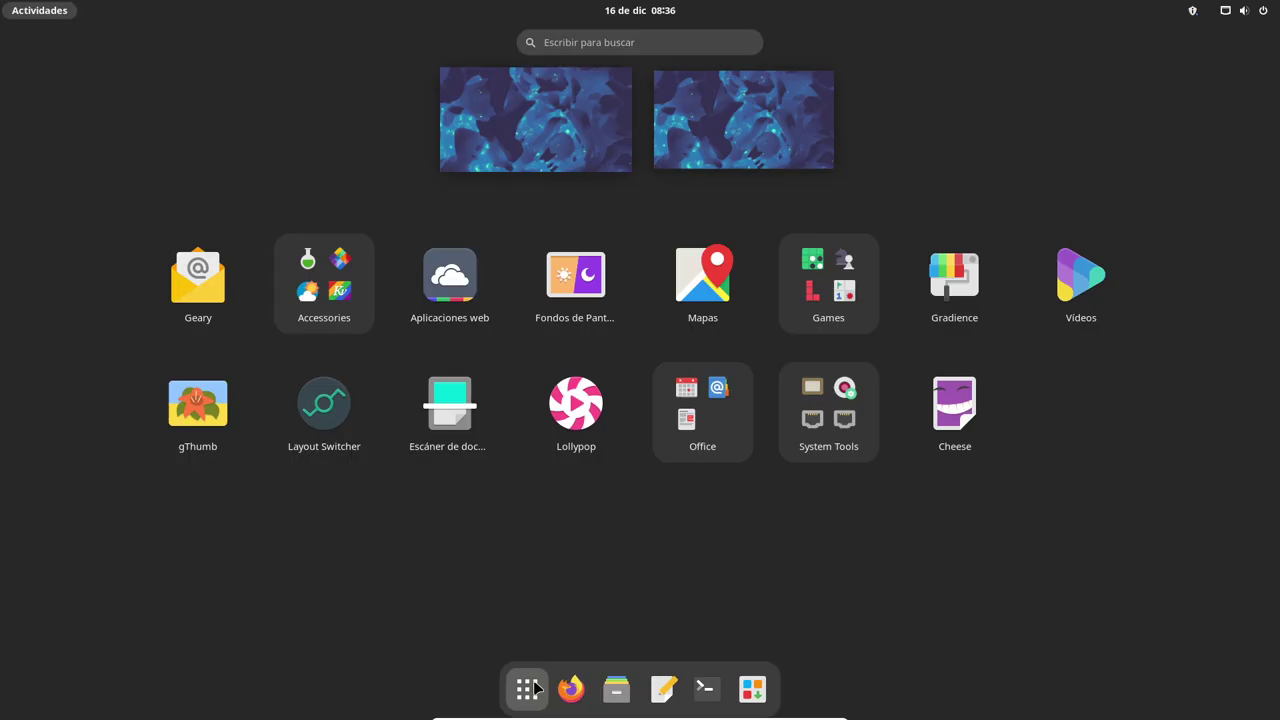
pyautogui.click(453, 279)
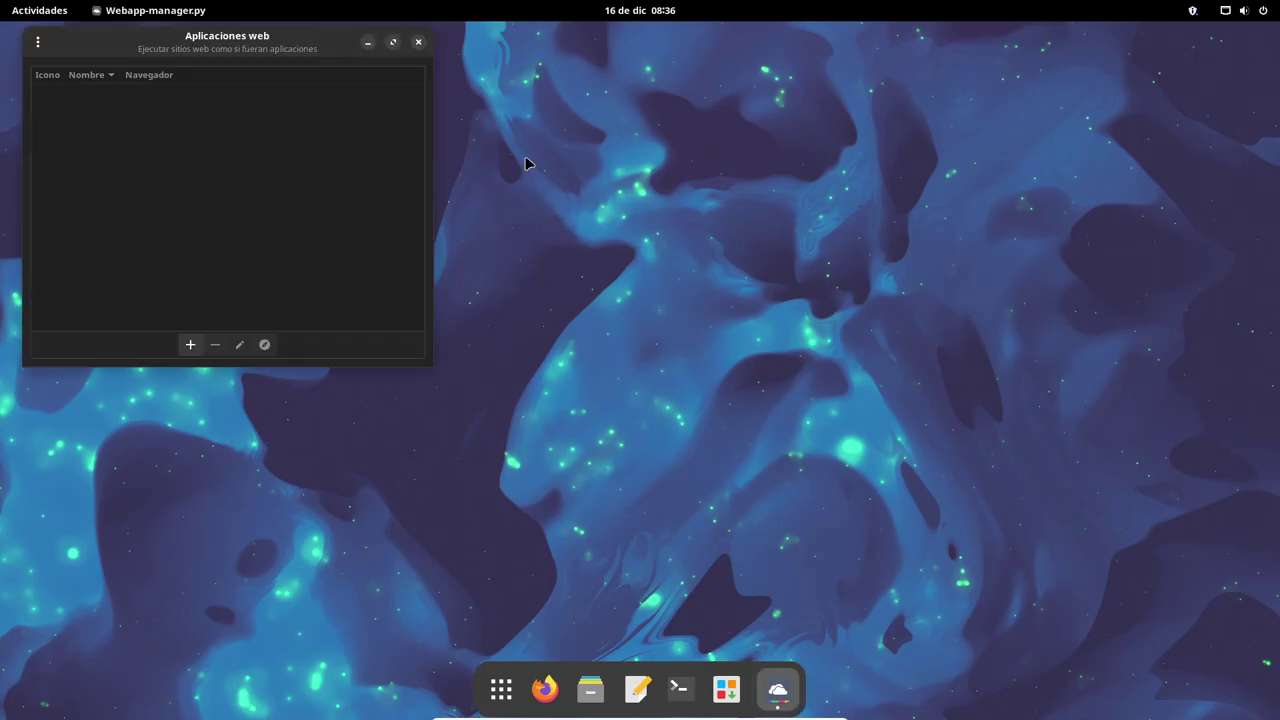
pyautogui.click(417, 42)
# View the preinstalled games in the Games folder of the applications overview and close the folder
pyautogui.click(527, 689)
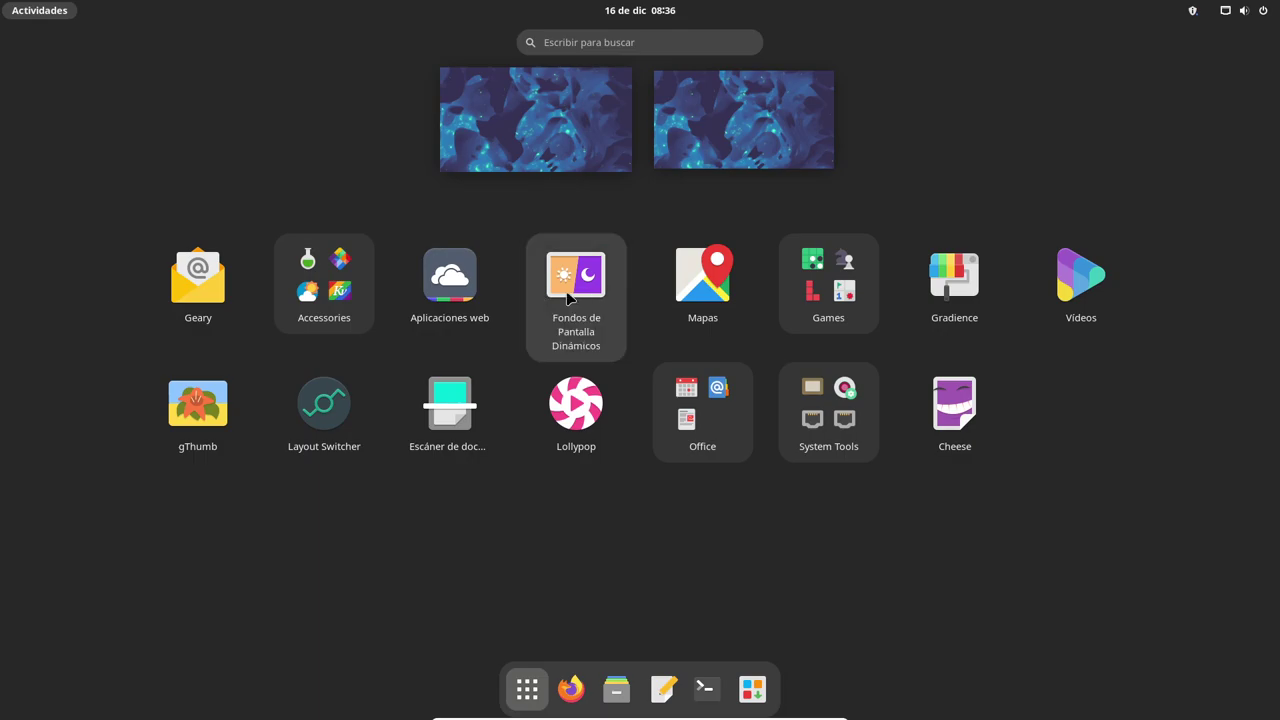
pyautogui.click(852, 288)
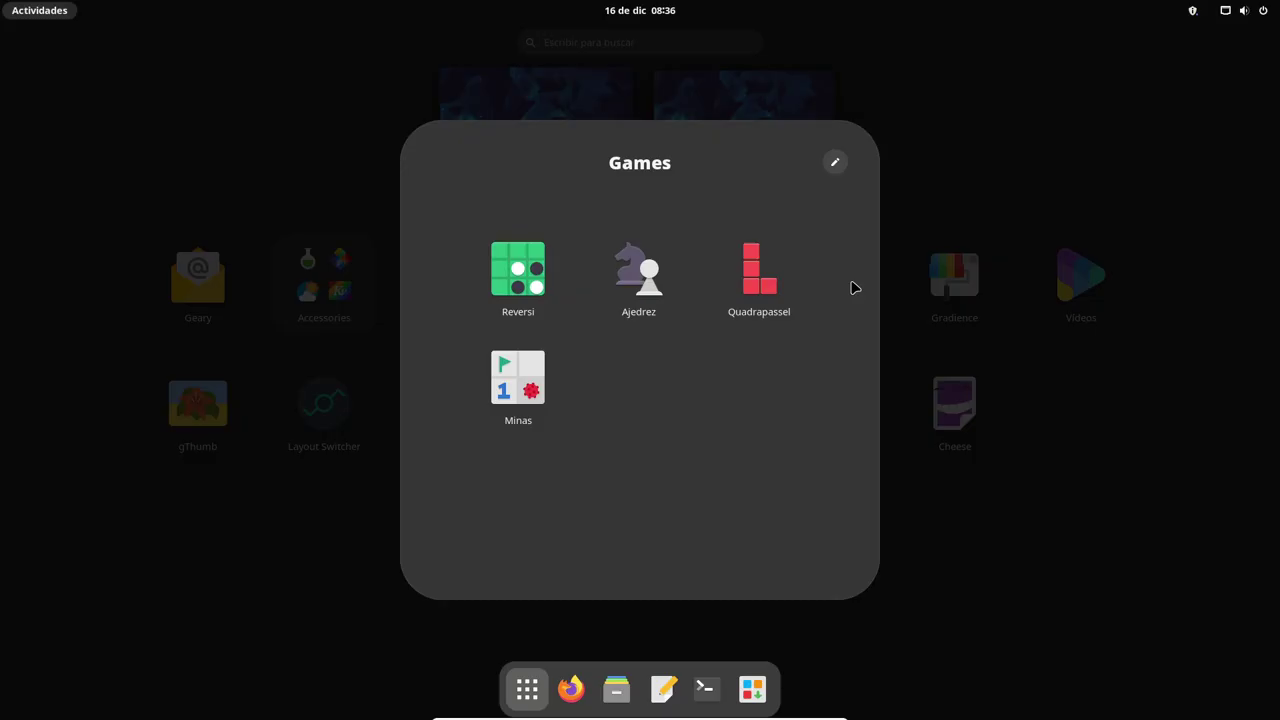
pyautogui.click(944, 209)
# Open Gradience, read its introduction up to the Advertencia page, and close it
pyautogui.click(955, 291)
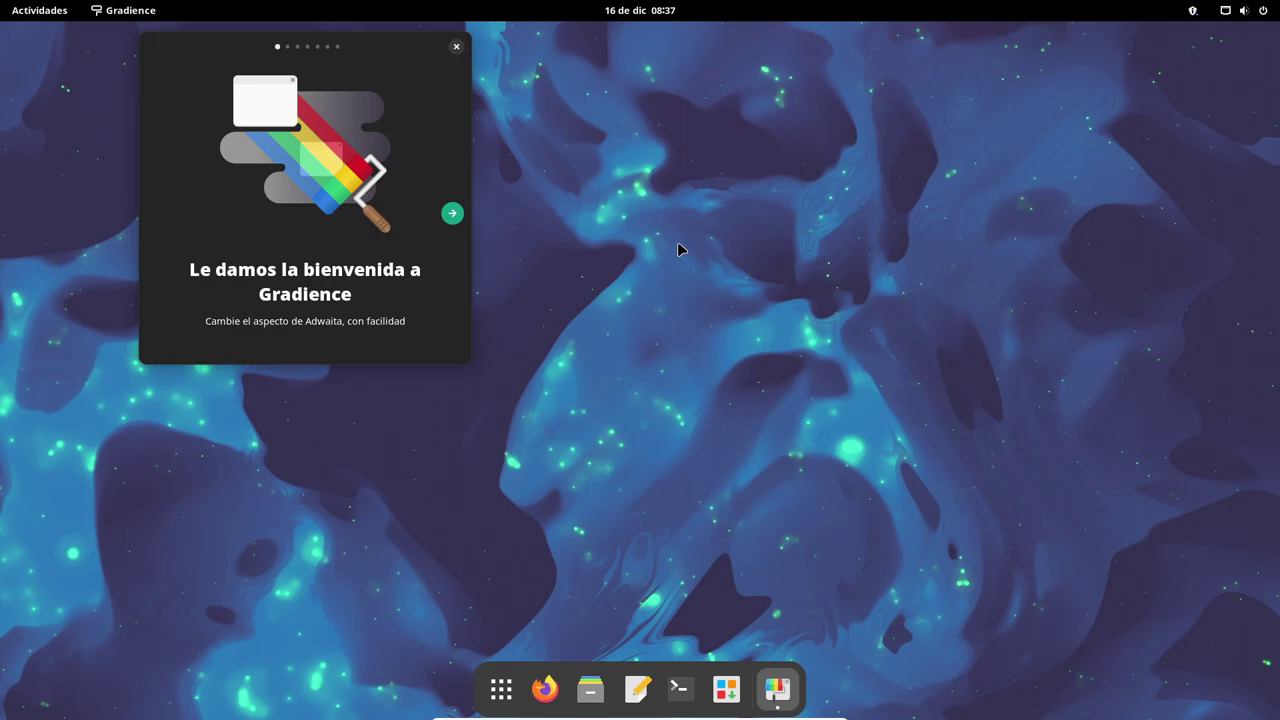
pyautogui.click(452, 213)
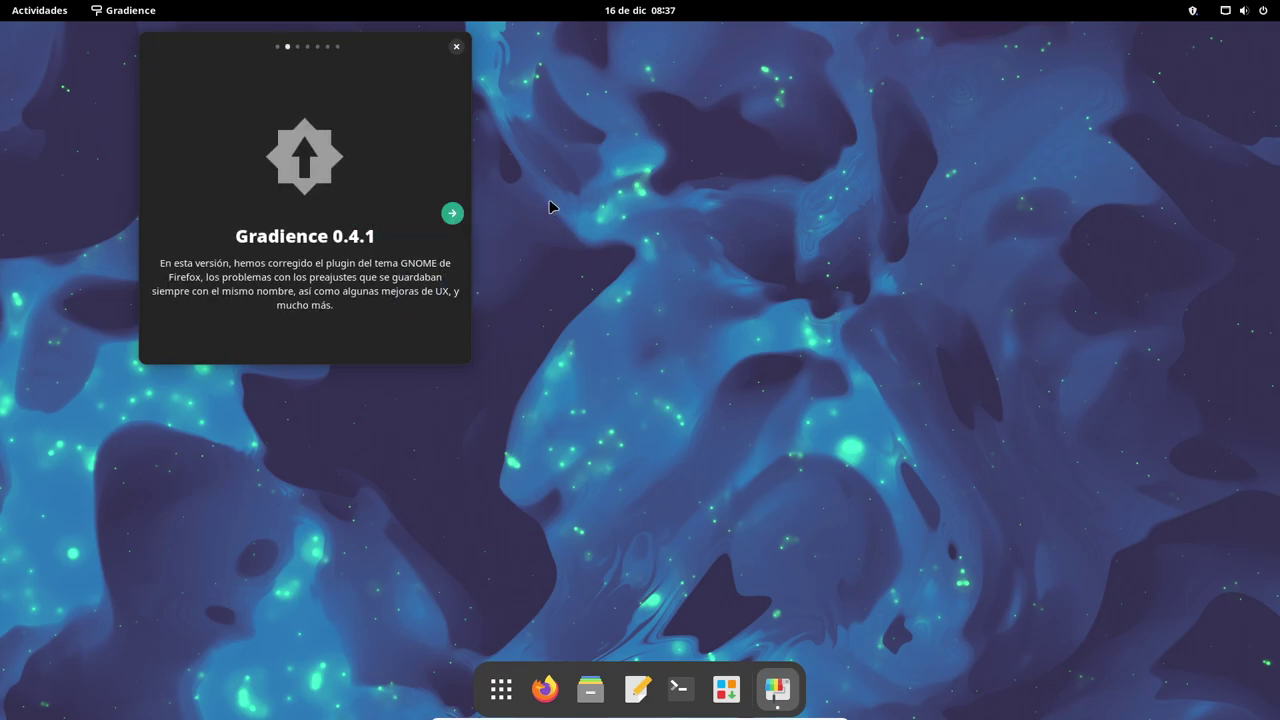
pyautogui.click(453, 213)
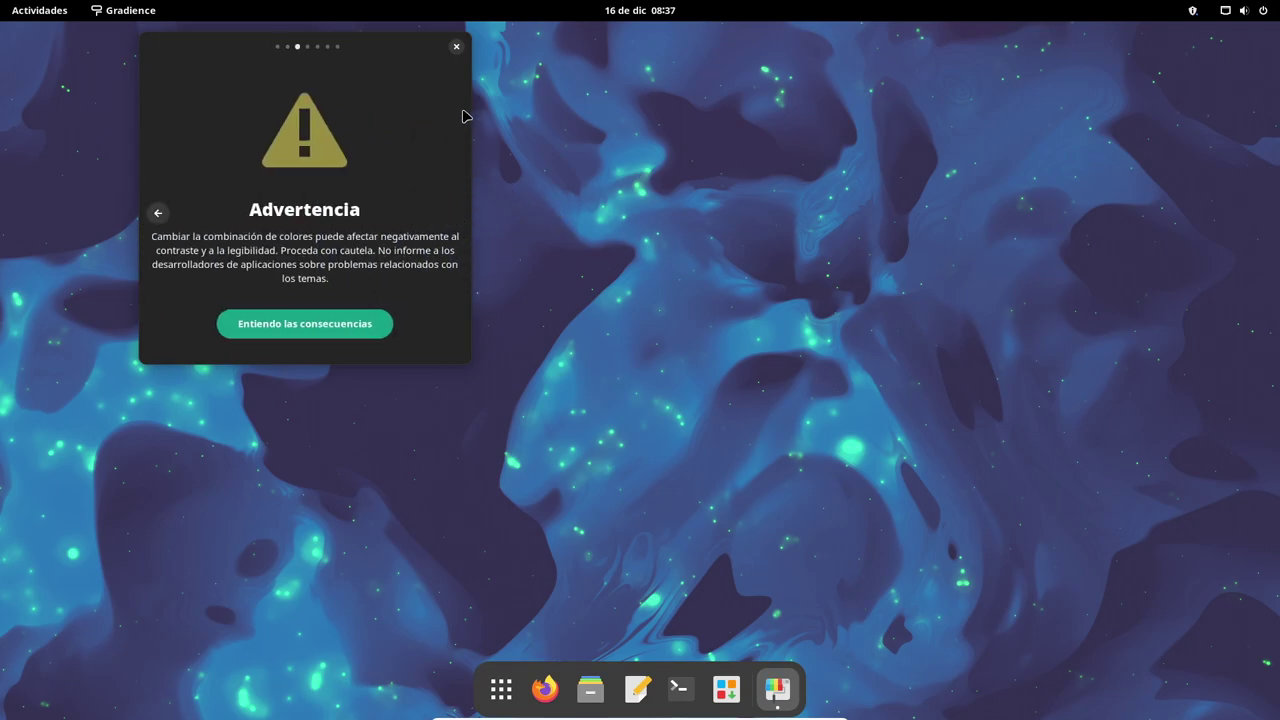
pyautogui.click(456, 47)
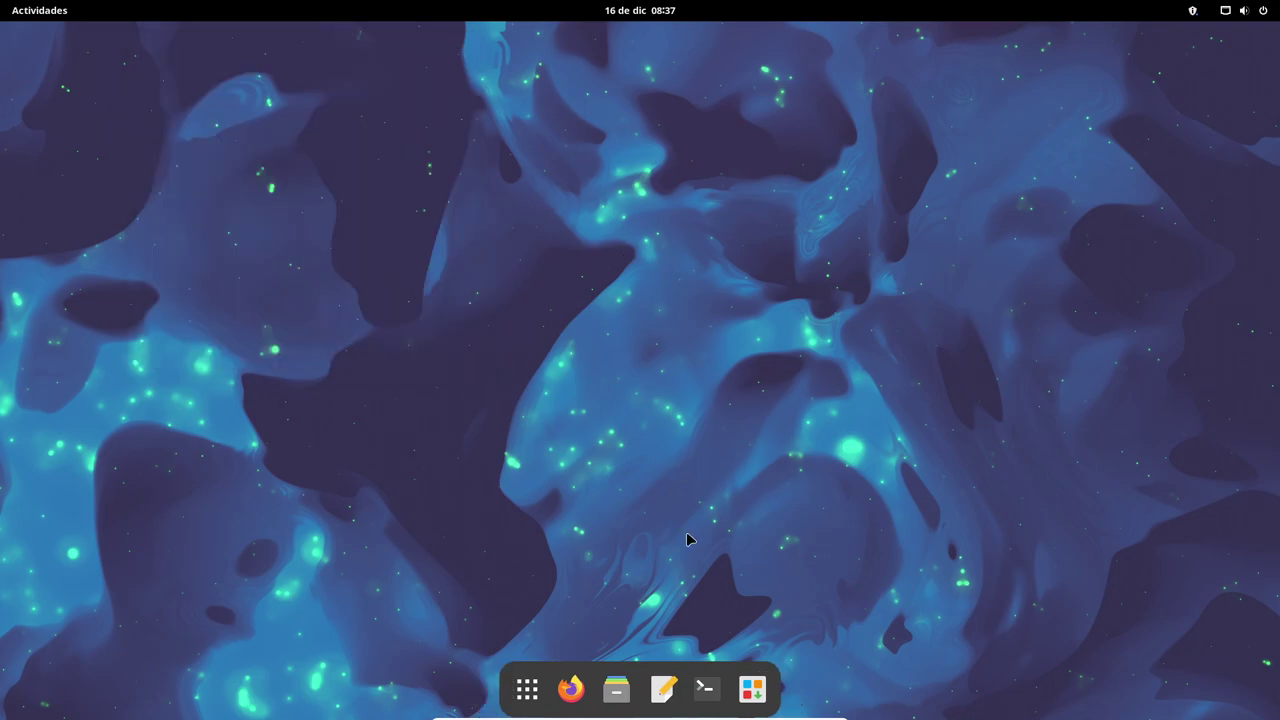
# Apply the Traditional desktop layout with Layout Switcher and close it
pyautogui.click(527, 688)
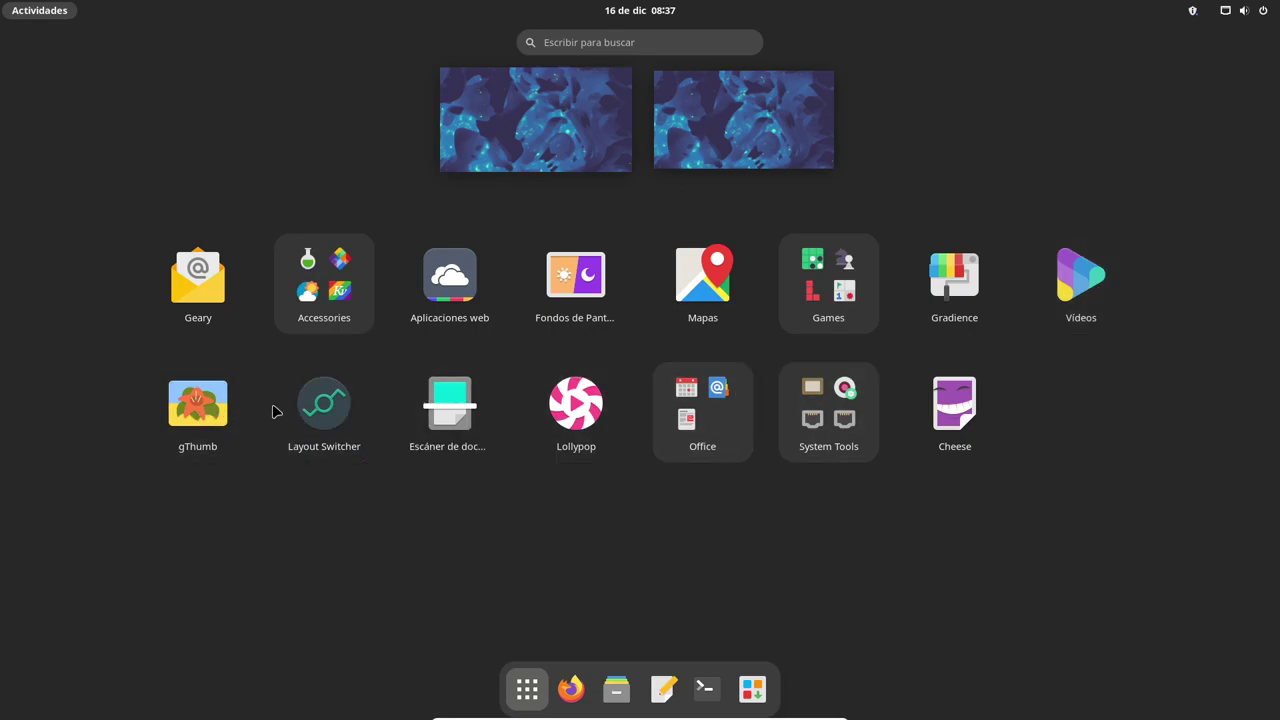
pyautogui.click(343, 406)
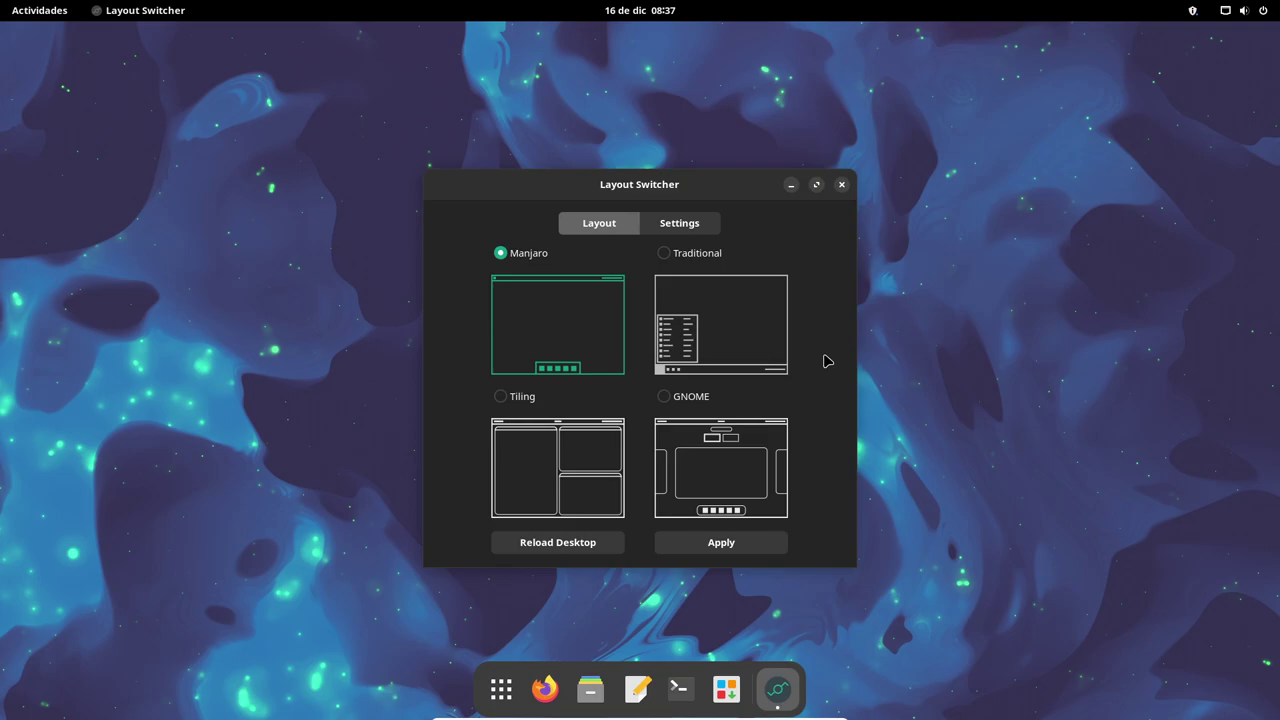
pyautogui.click(716, 351)
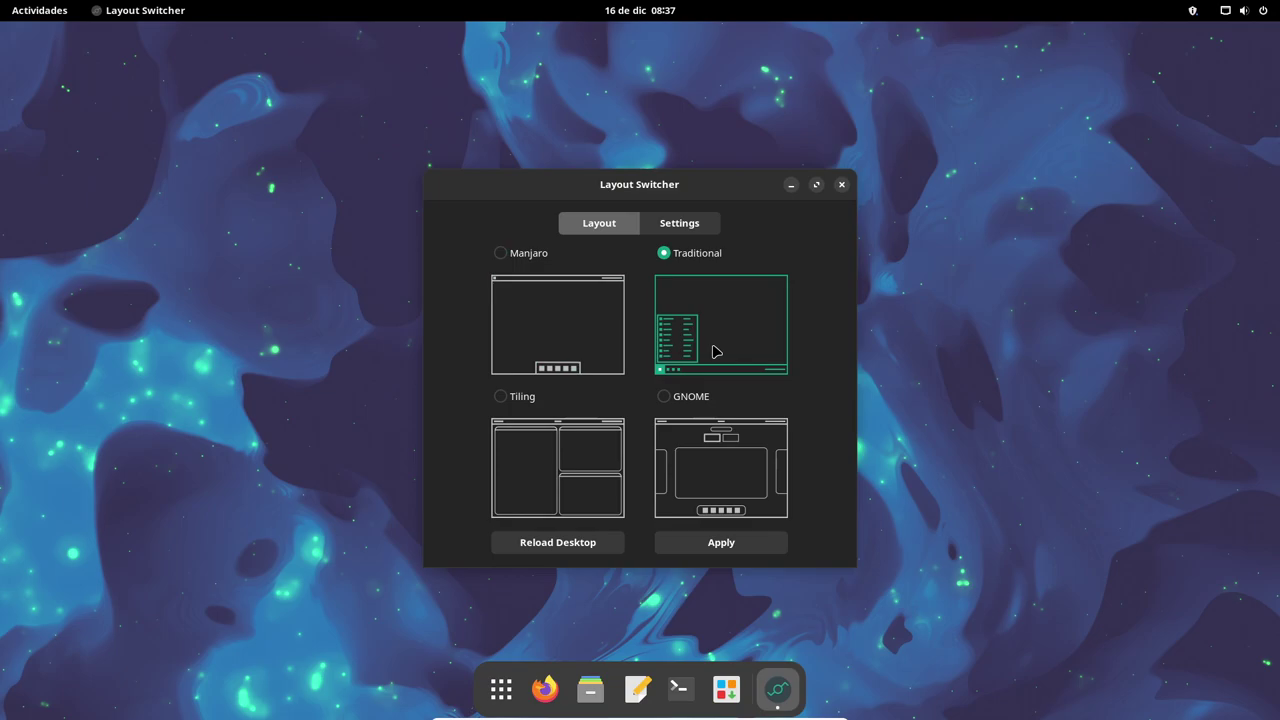
pyautogui.click(733, 548)
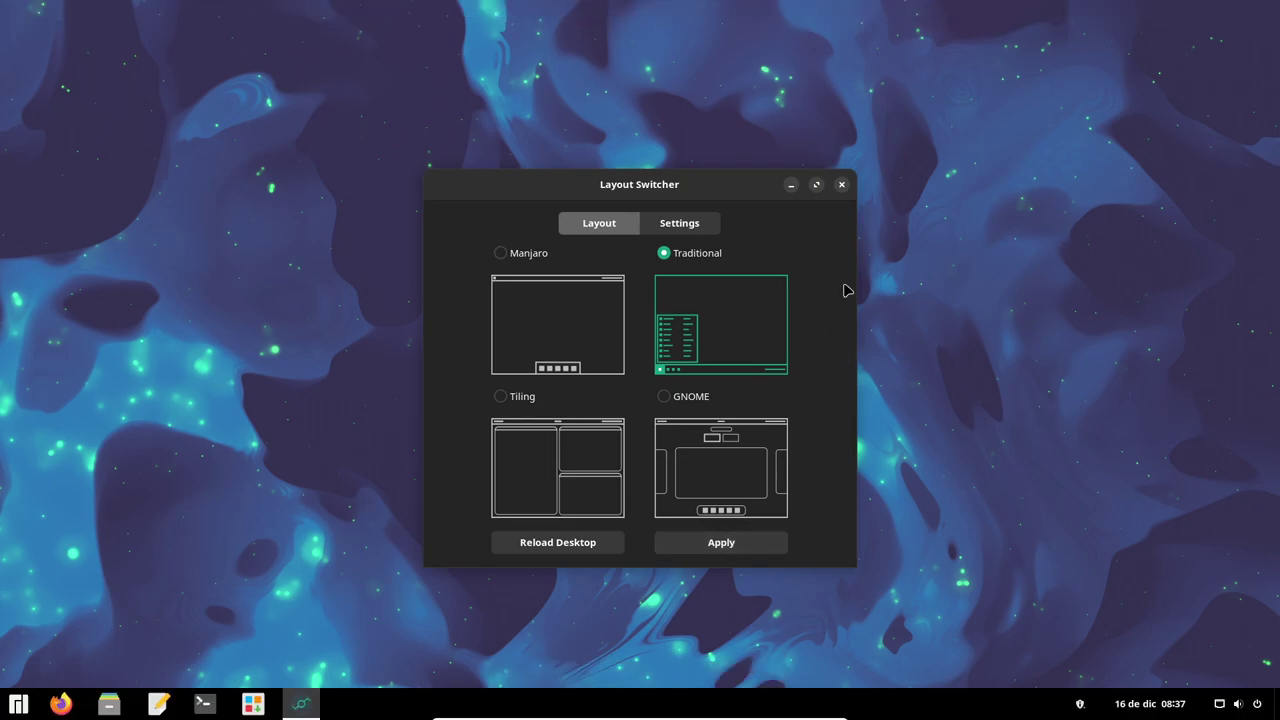
pyautogui.click(841, 184)
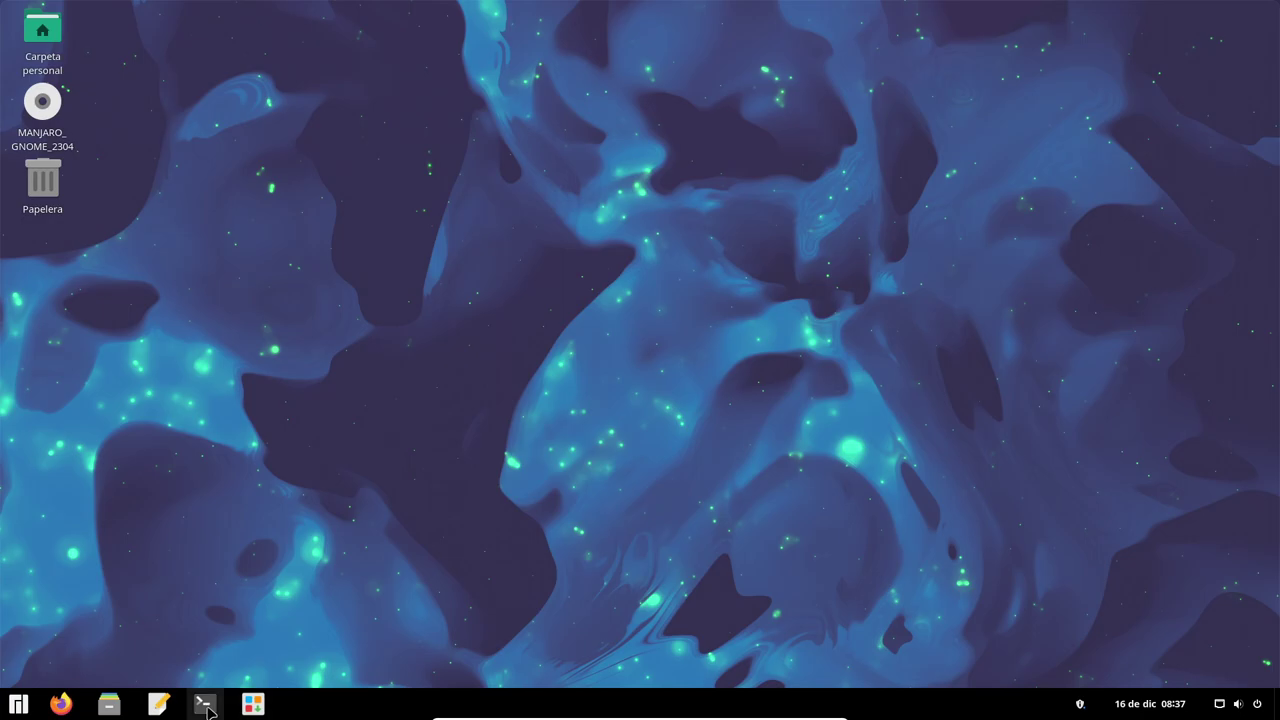
# View the Traditional layout's application menu, and open the Carpeta personal folder from the desktop in a maximized window
pyautogui.click(18, 704)
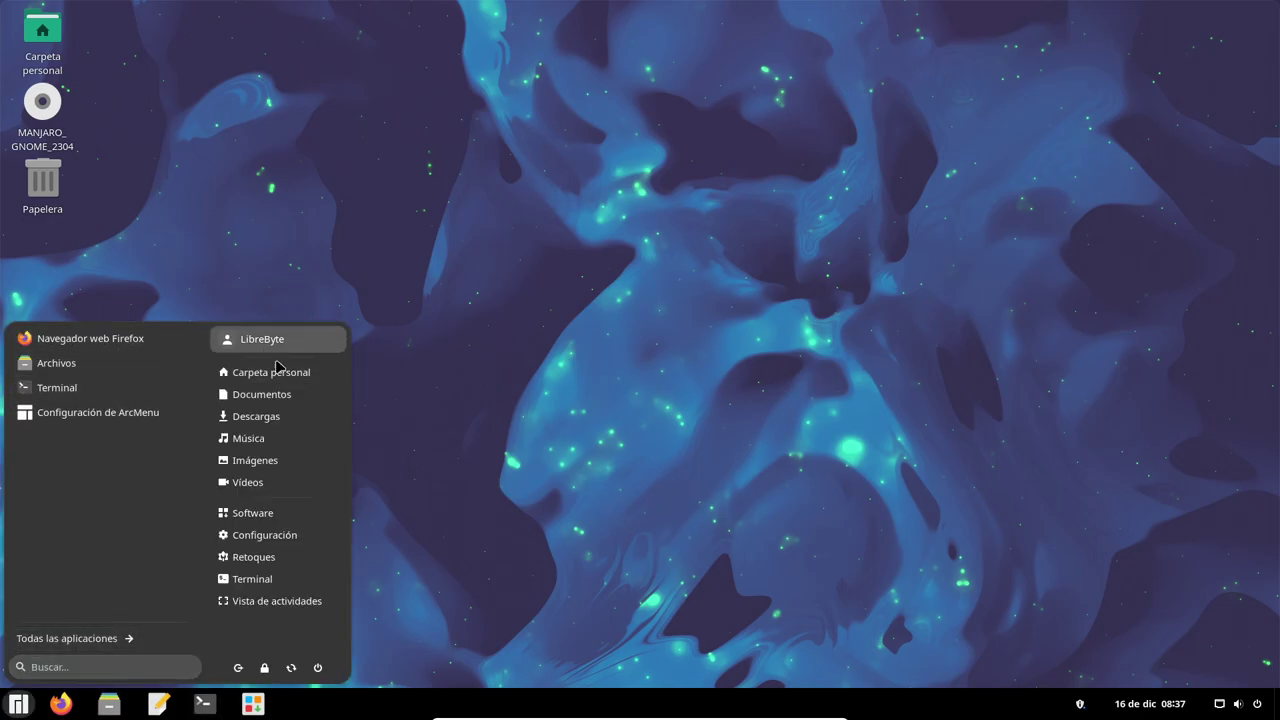
pyautogui.click(188, 245)
pyautogui.doubleClick(40, 37)
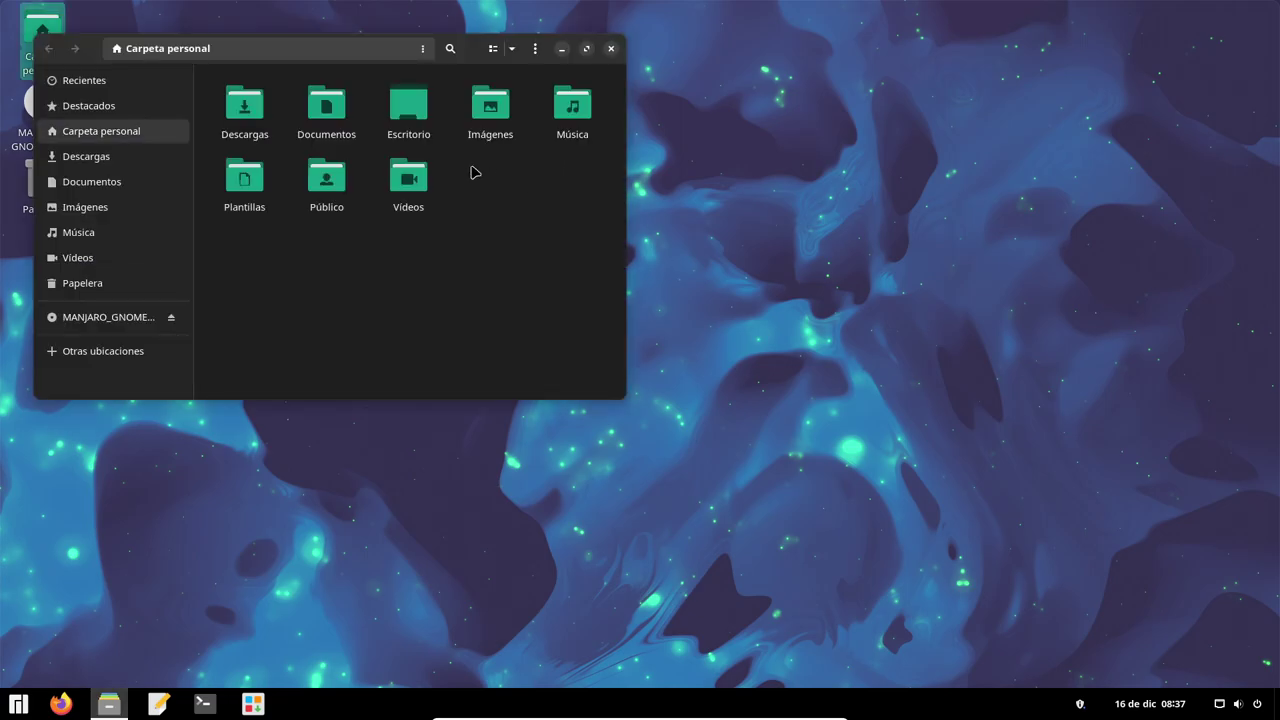
pyautogui.doubleClick(470, 45)
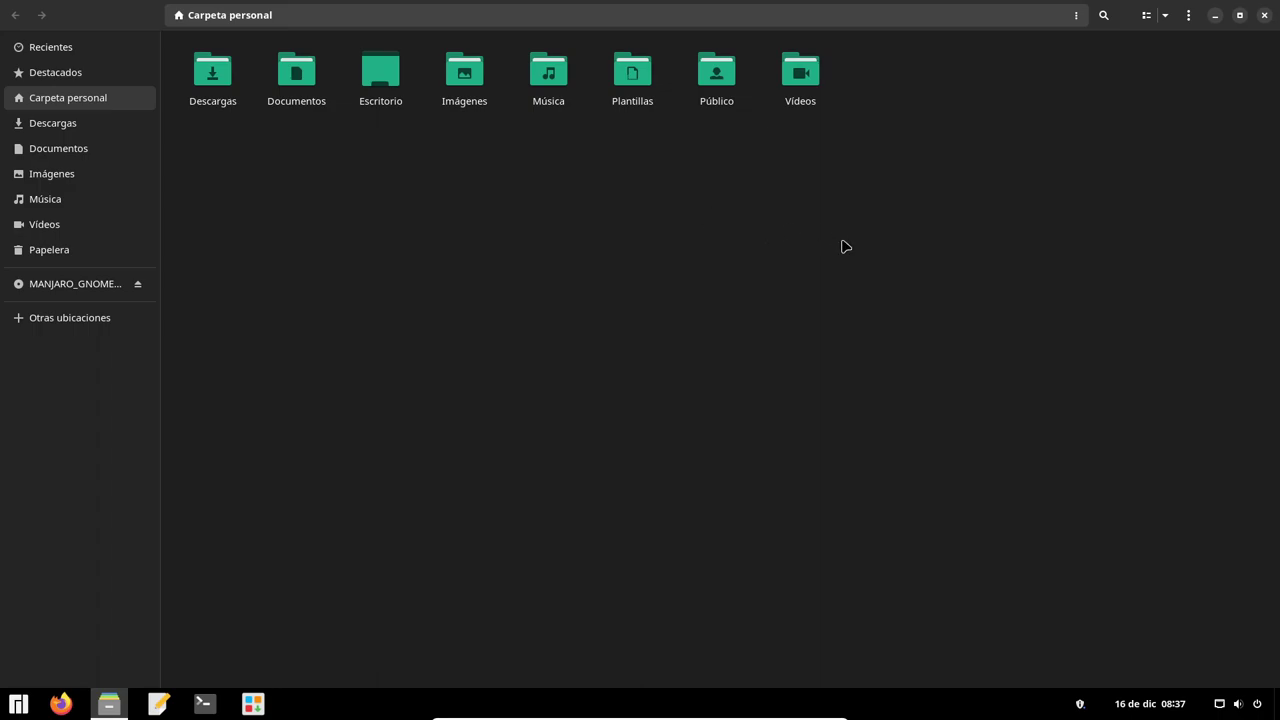
# Show and hide the application menu repeatedly over the maximized file manager window
pyautogui.press('super')
pyautogui.press('super')
pyautogui.press('super')
pyautogui.press('super')
pyautogui.press('super')
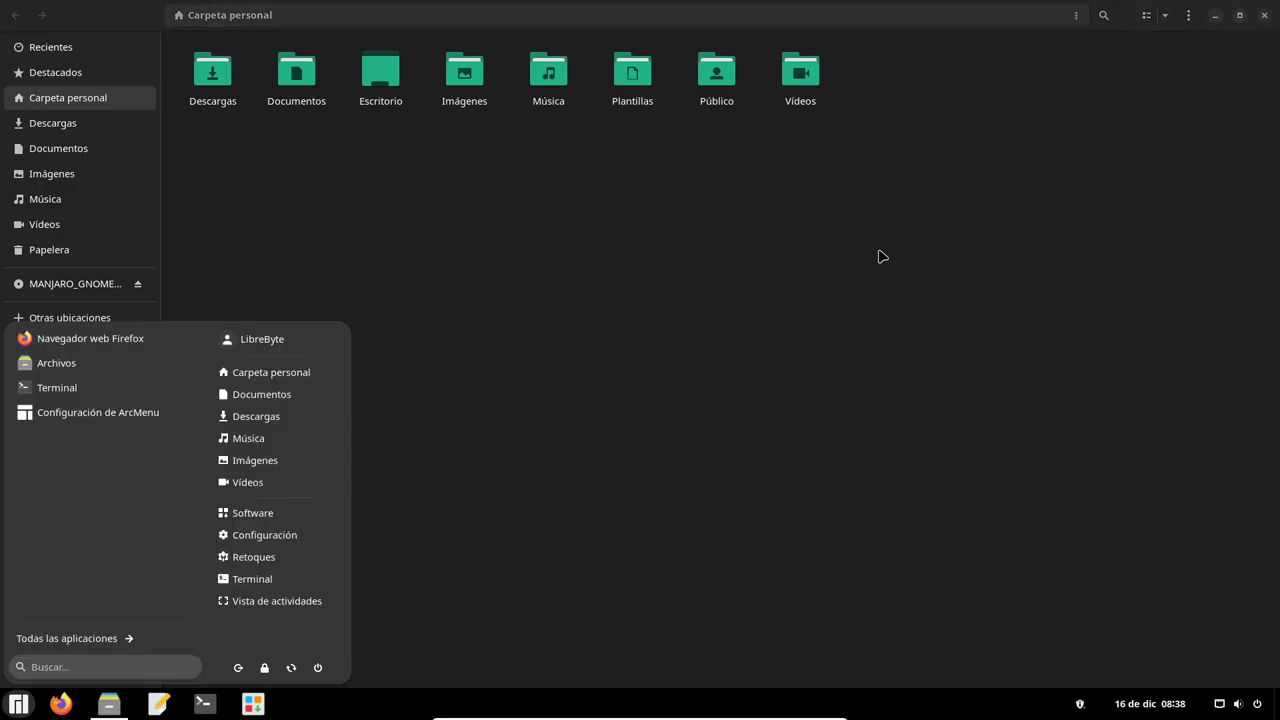
pyautogui.press('super')
pyautogui.press('super')
pyautogui.press('super')
pyautogui.press('super')
pyautogui.press('super')
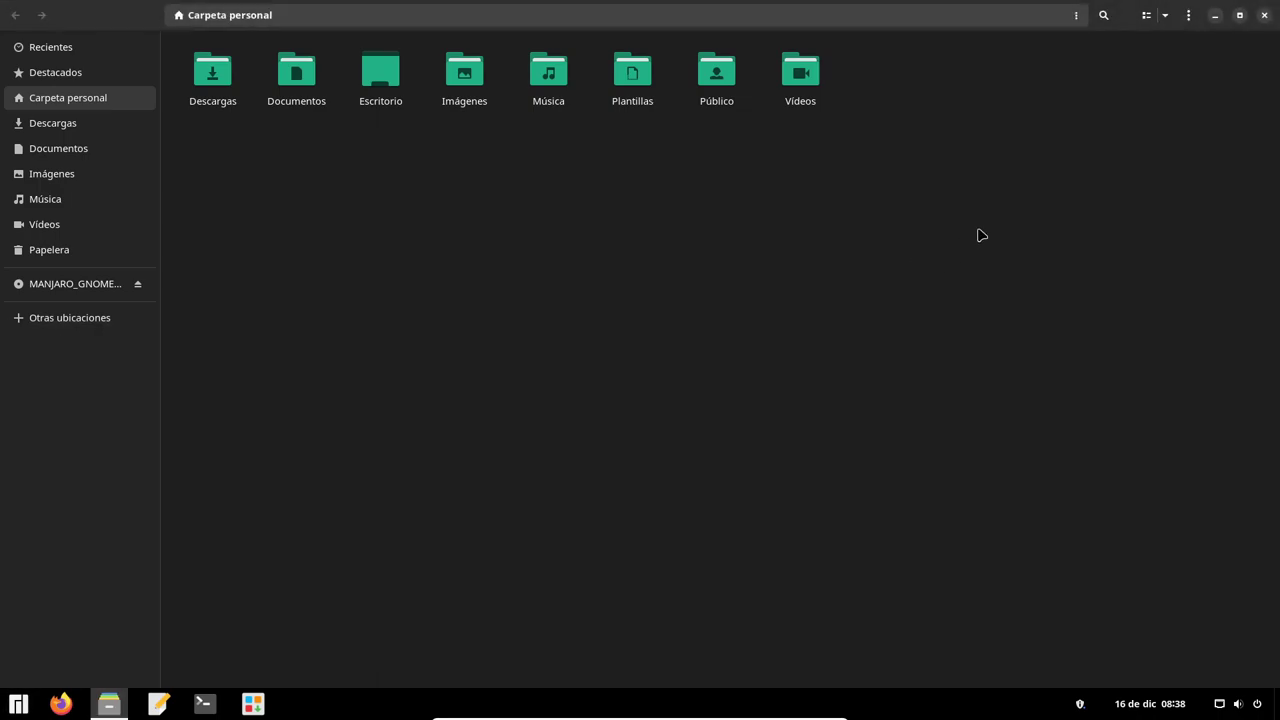
# Restore the file manager window to its smaller size and move it to the middle of the desktop
pyautogui.click(1239, 15)
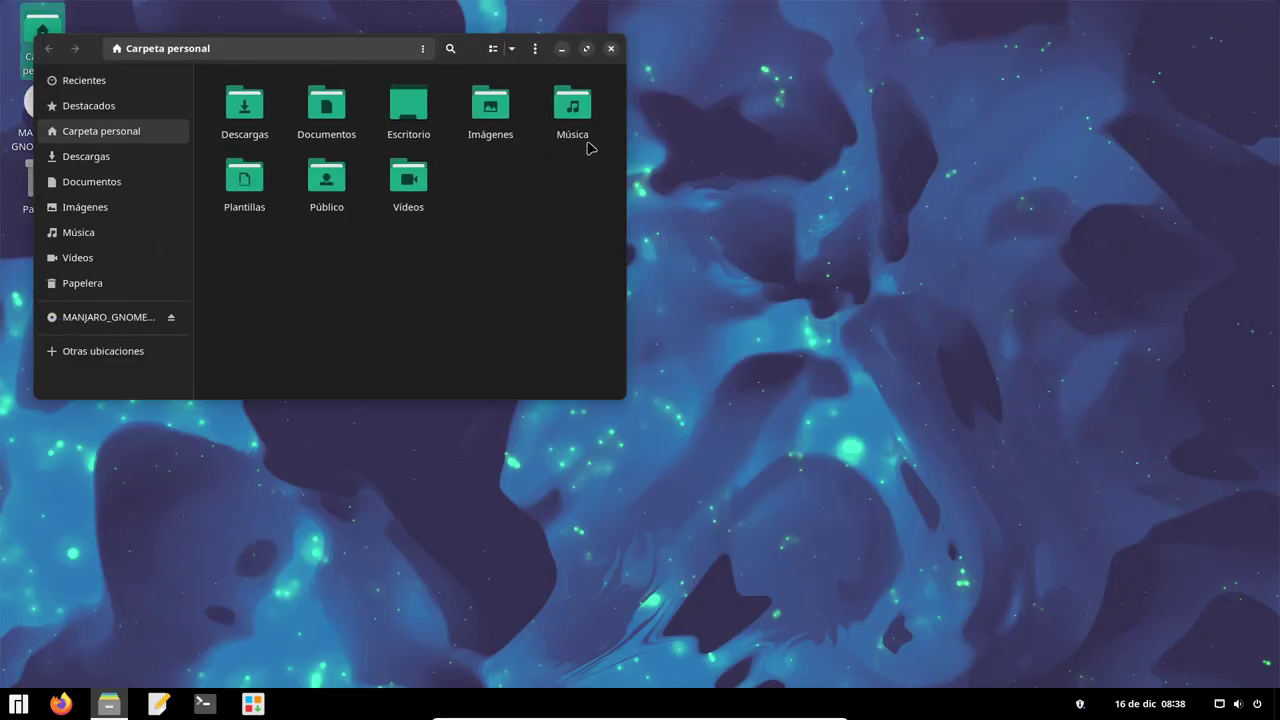
pyautogui.moveTo(471, 49); pyautogui.dragTo(744, 116)
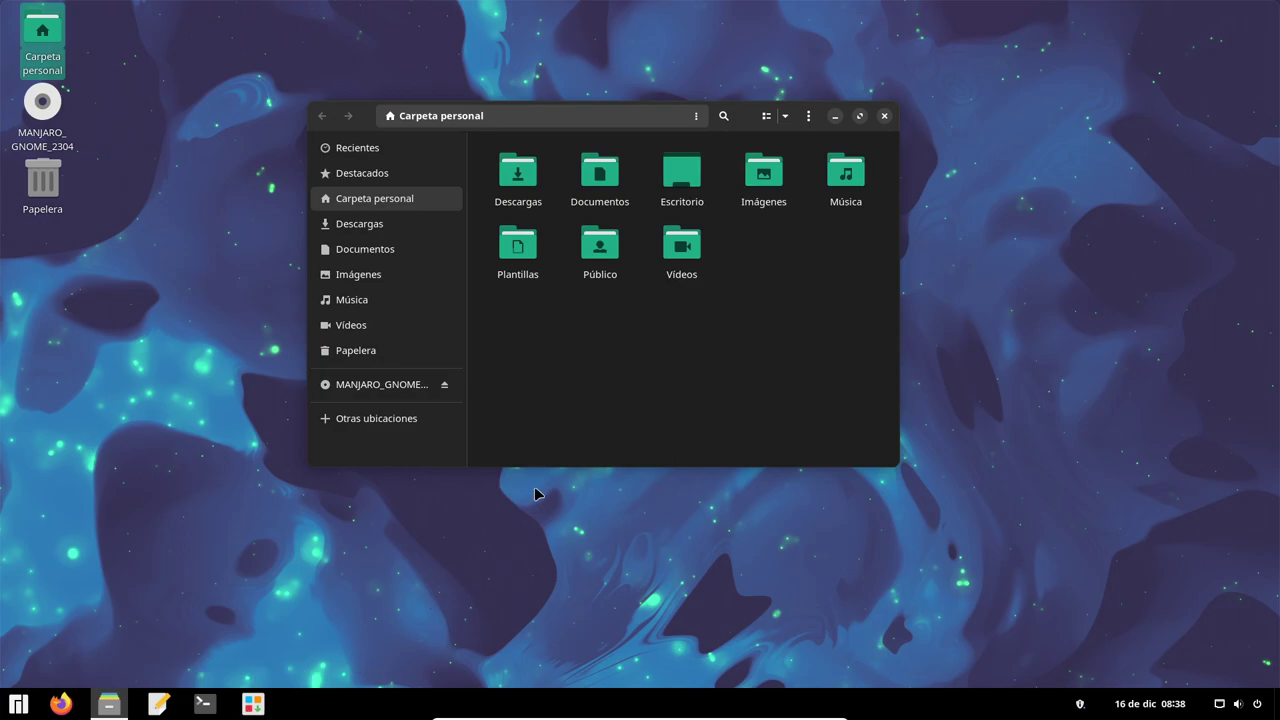
pyautogui.click(407, 489)
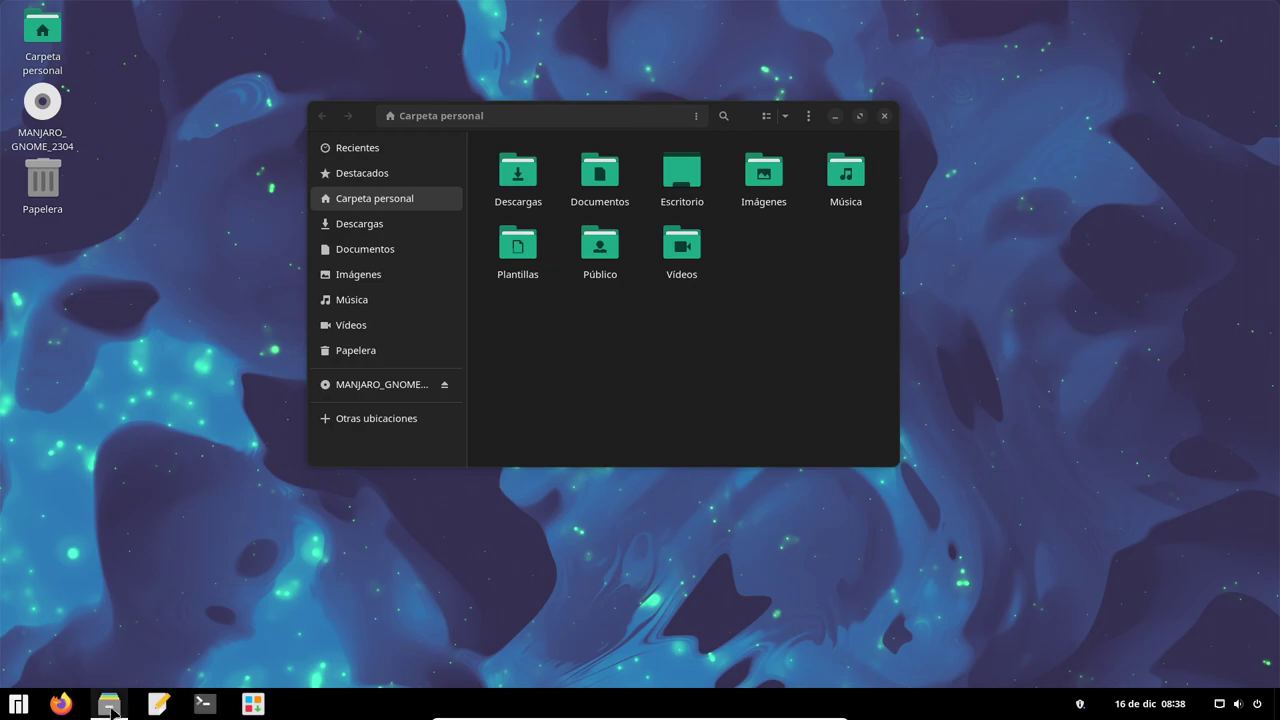
# Search the application menu for "layou" and open Layout Switcher
pyautogui.click(18, 704)
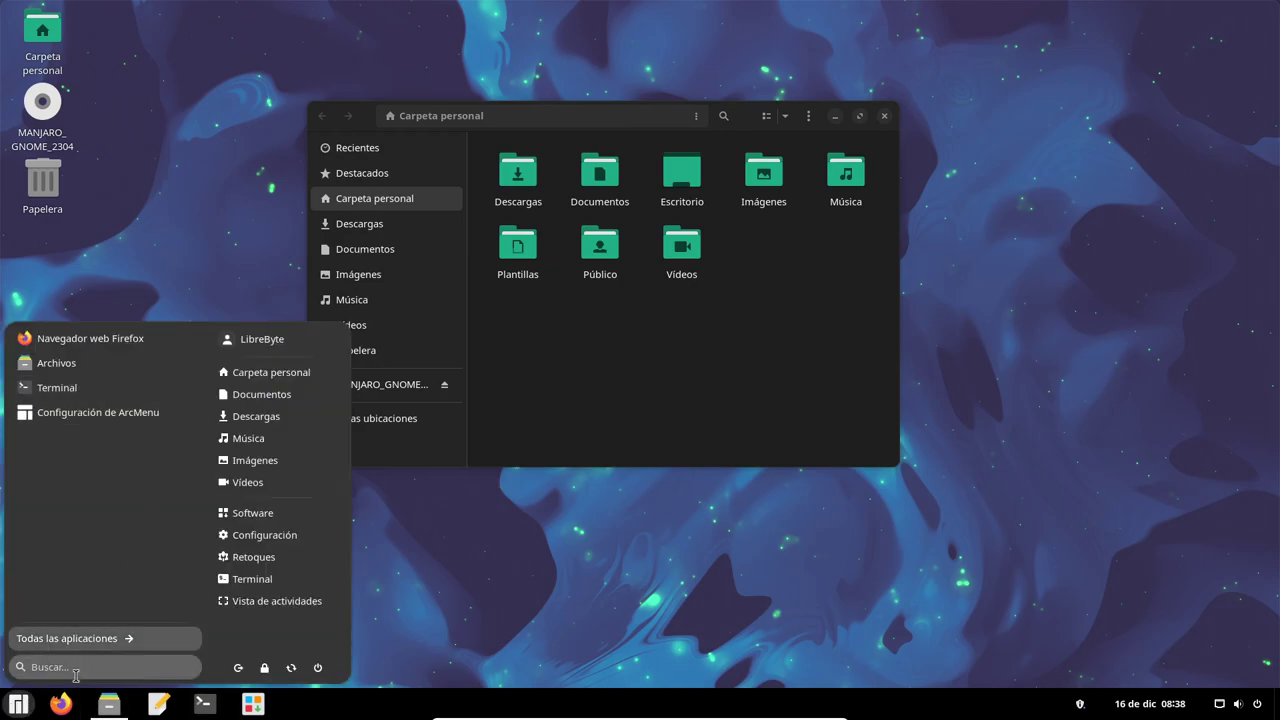
pyautogui.write('layou')
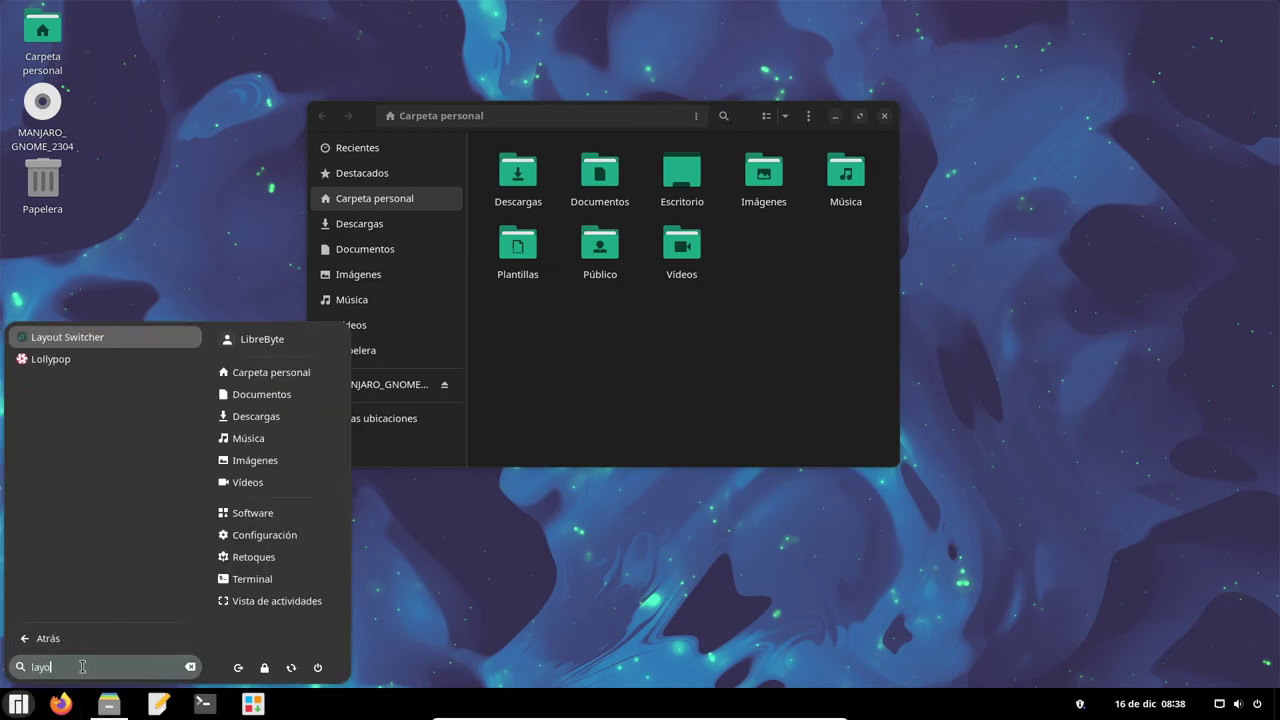
pyautogui.click(104, 340)
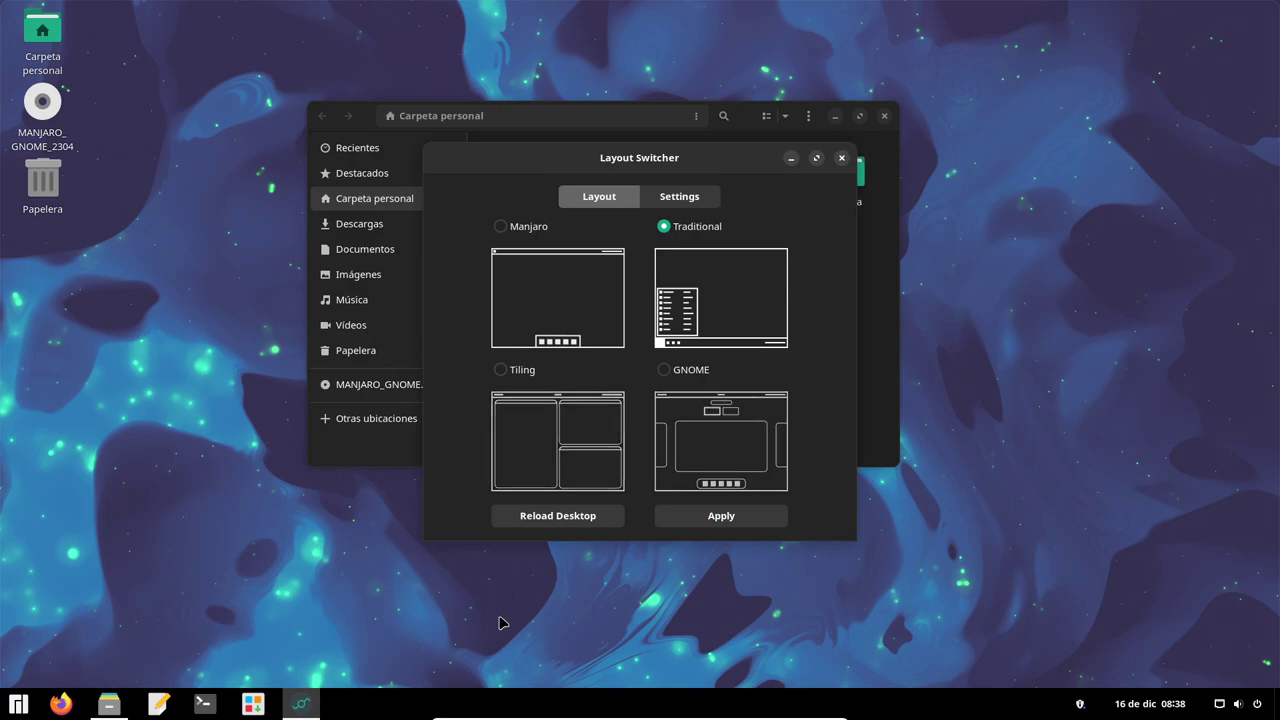
# Browse the categories under Todas las aplicaciones in the application menu, including the Accesorios list, and close the menu
pyautogui.click(18, 704)
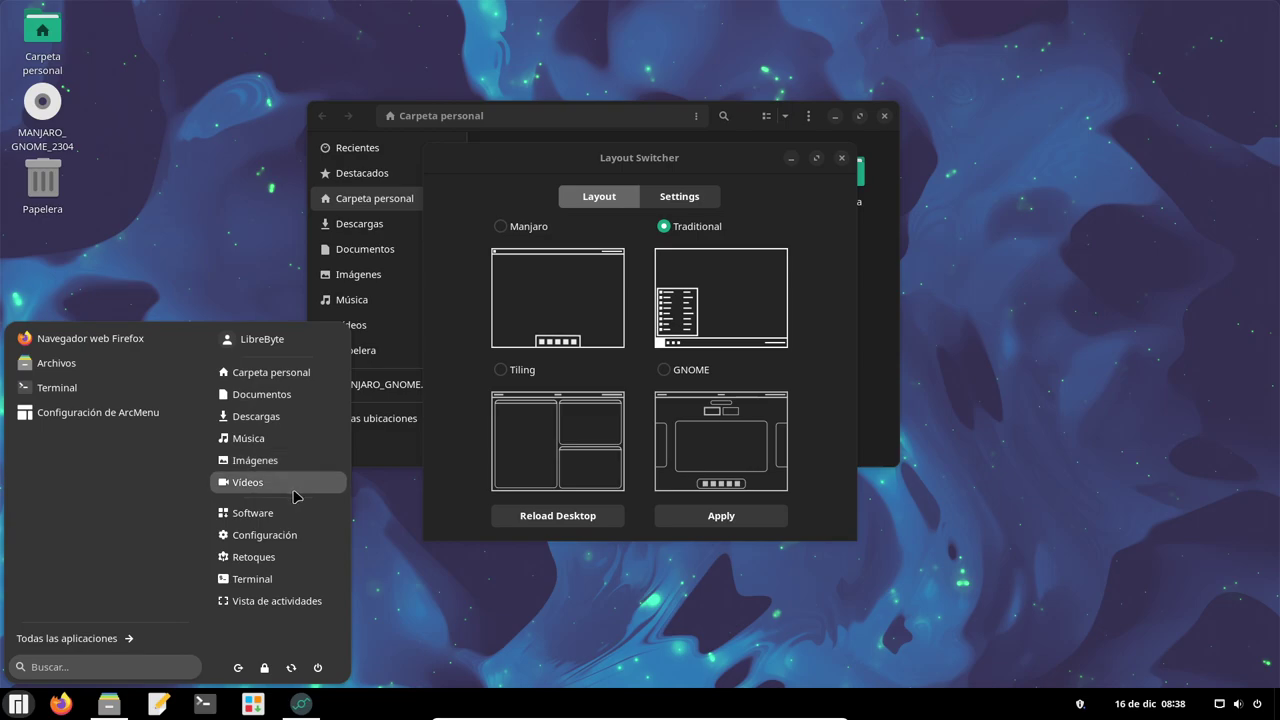
pyautogui.click(95, 640)
pyautogui.scroll(-1, 133, 452)
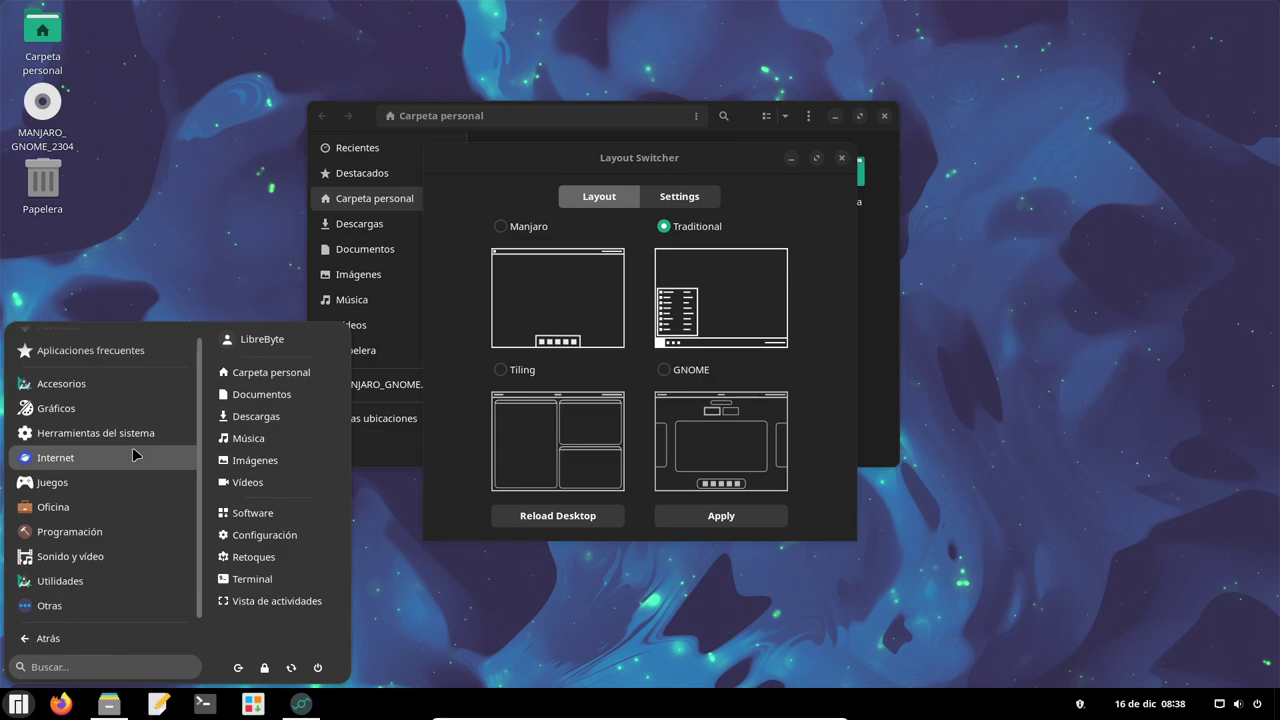
pyautogui.scroll(1, 133, 455)
pyautogui.click(116, 400)
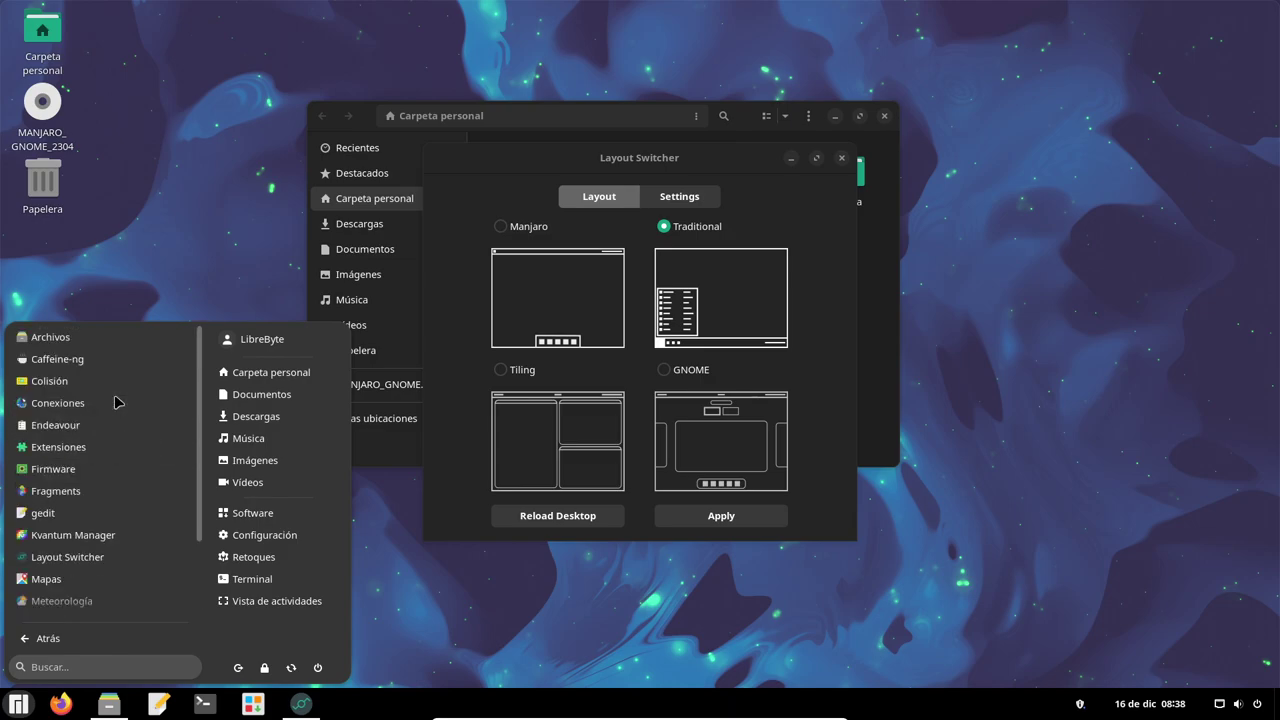
pyautogui.scroll(-2, 140, 457)
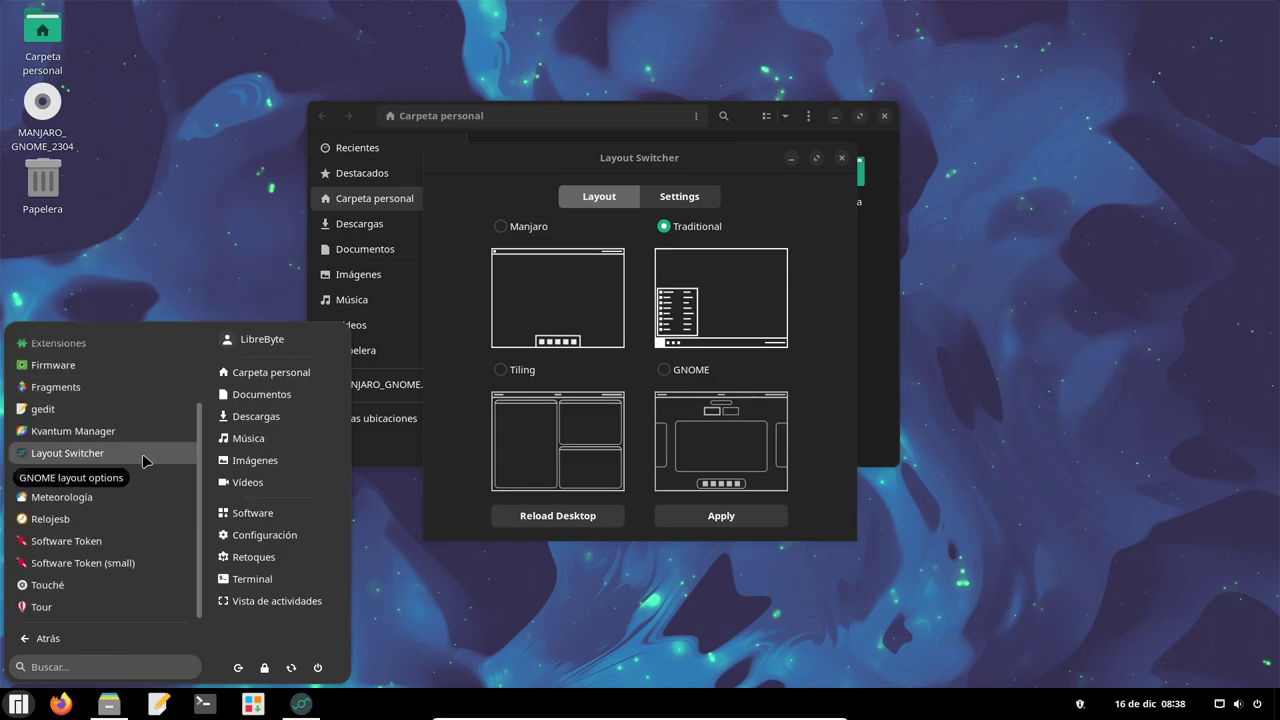
pyautogui.scroll(2, 143, 458)
pyautogui.press('Escape')
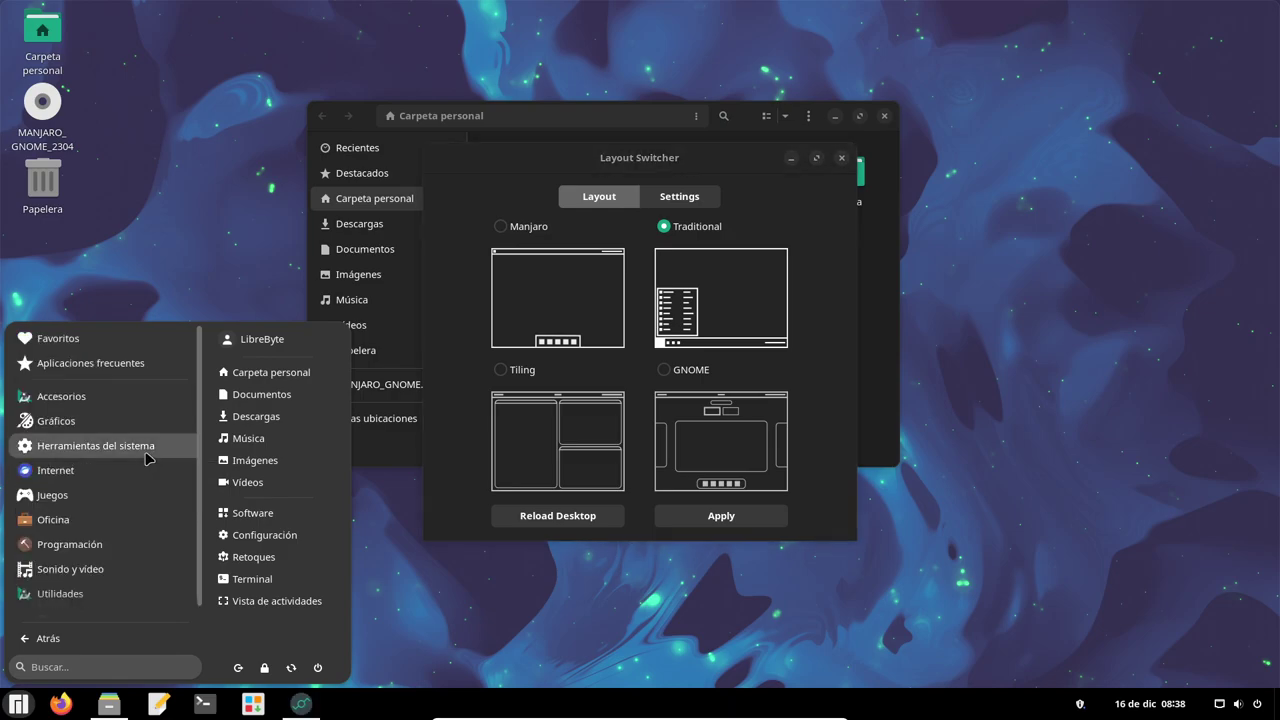
pyautogui.scroll(-1, 147, 460)
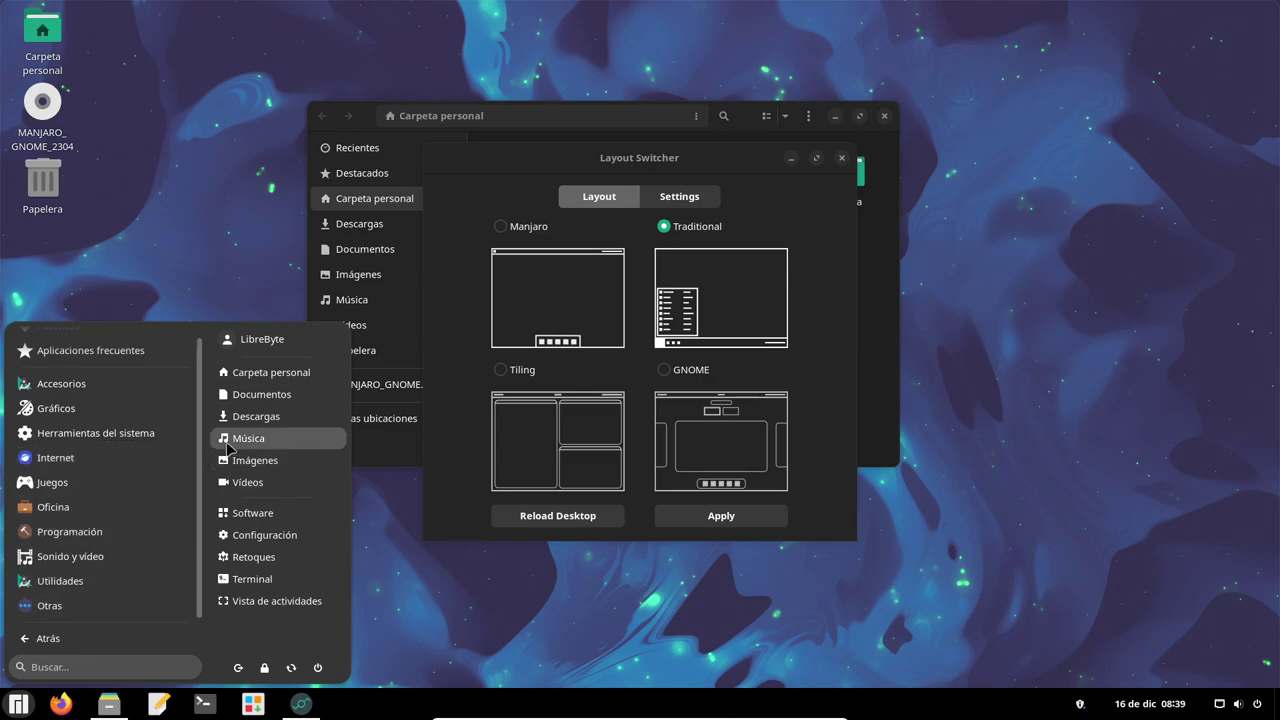
pyautogui.click(196, 287)
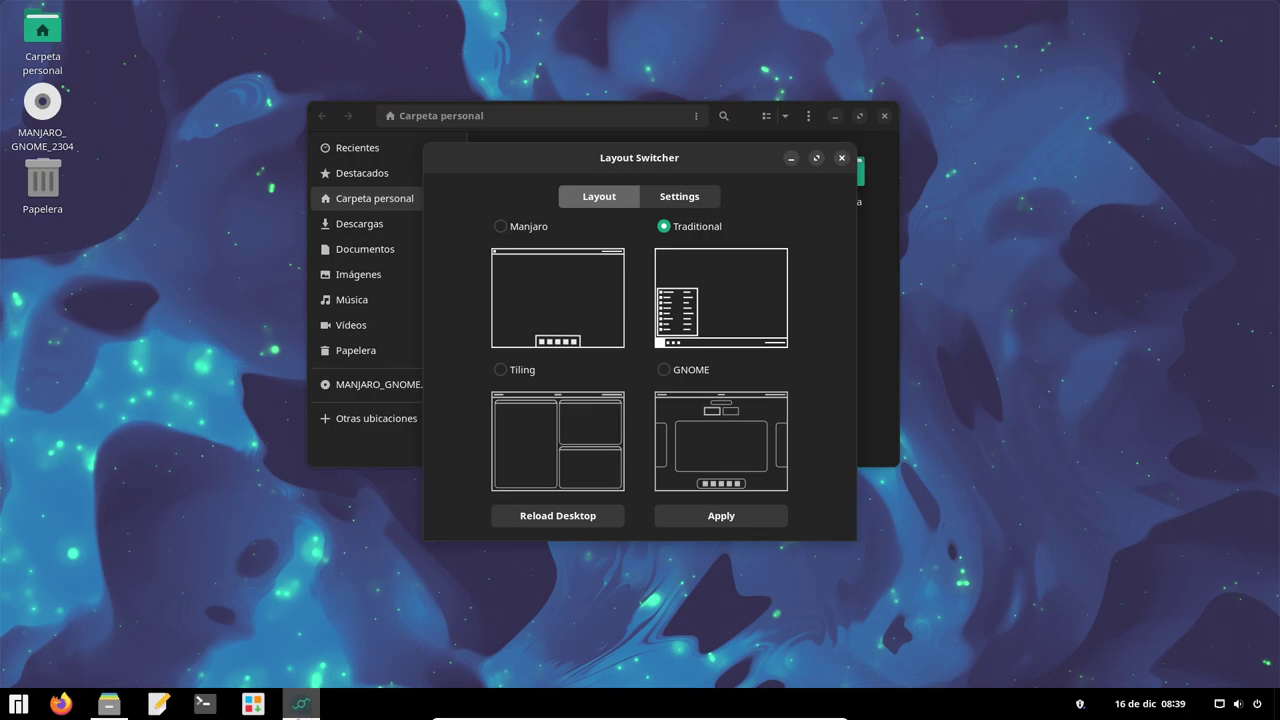
# View the terminal's Acerca de information, and close the terminal and Layout Switcher
pyautogui.click(204, 704)
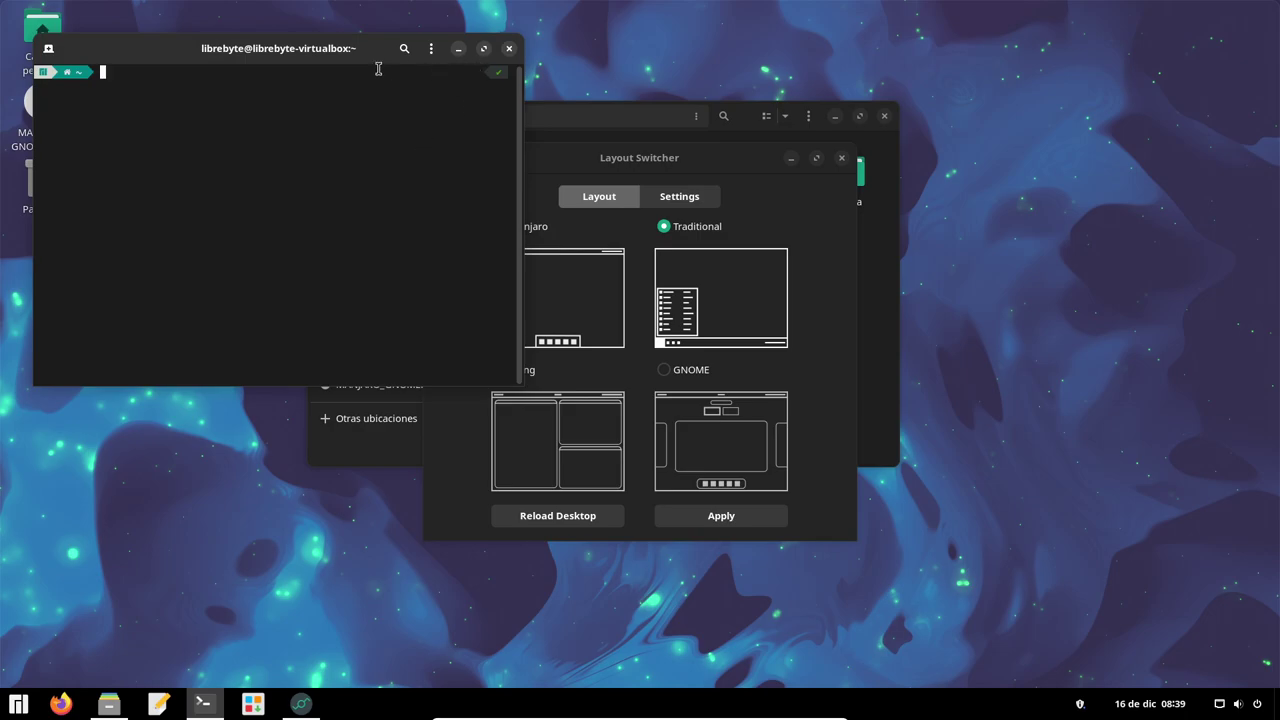
pyautogui.click(431, 48)
pyautogui.click(418, 264)
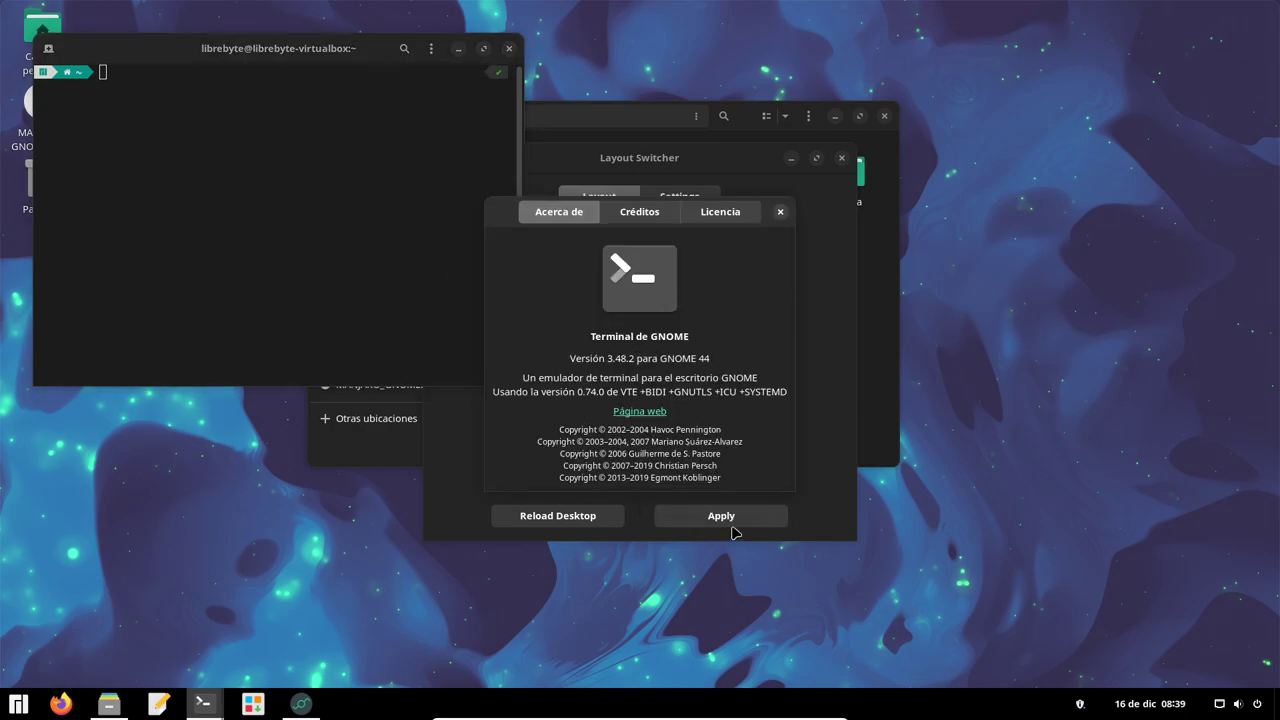
pyautogui.click(780, 211)
pyautogui.click(509, 48)
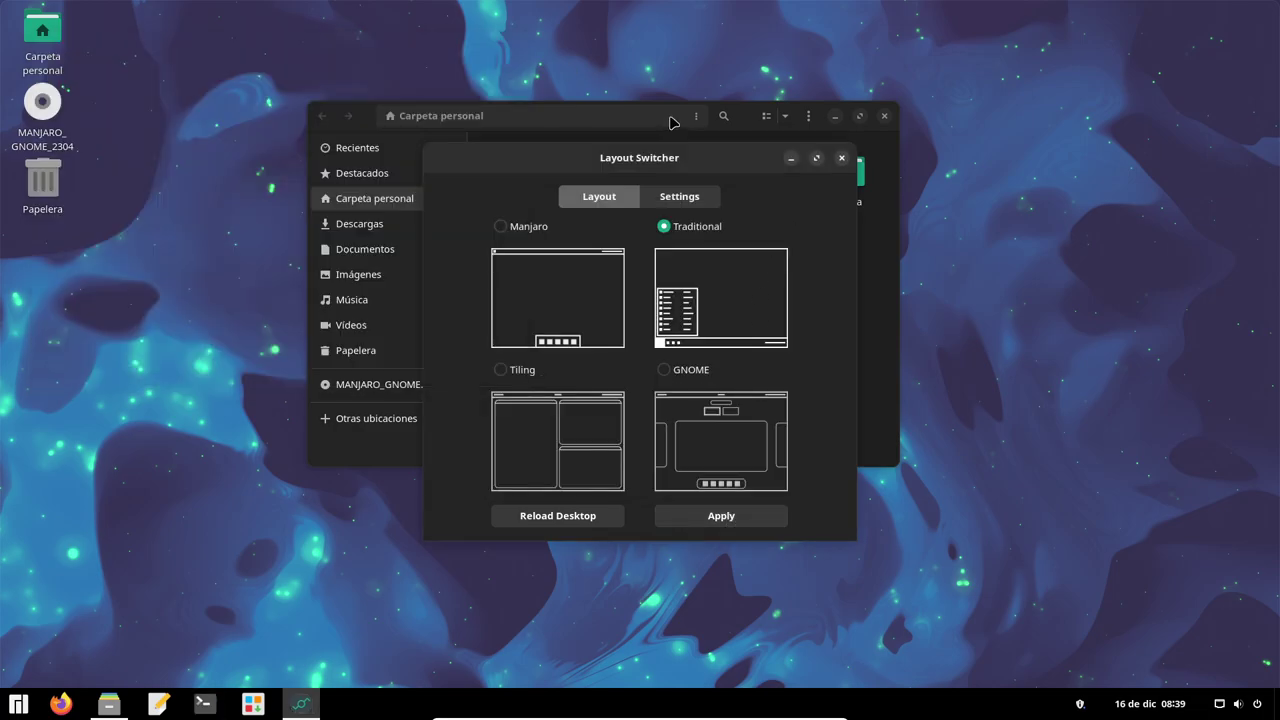
pyautogui.click(843, 159)
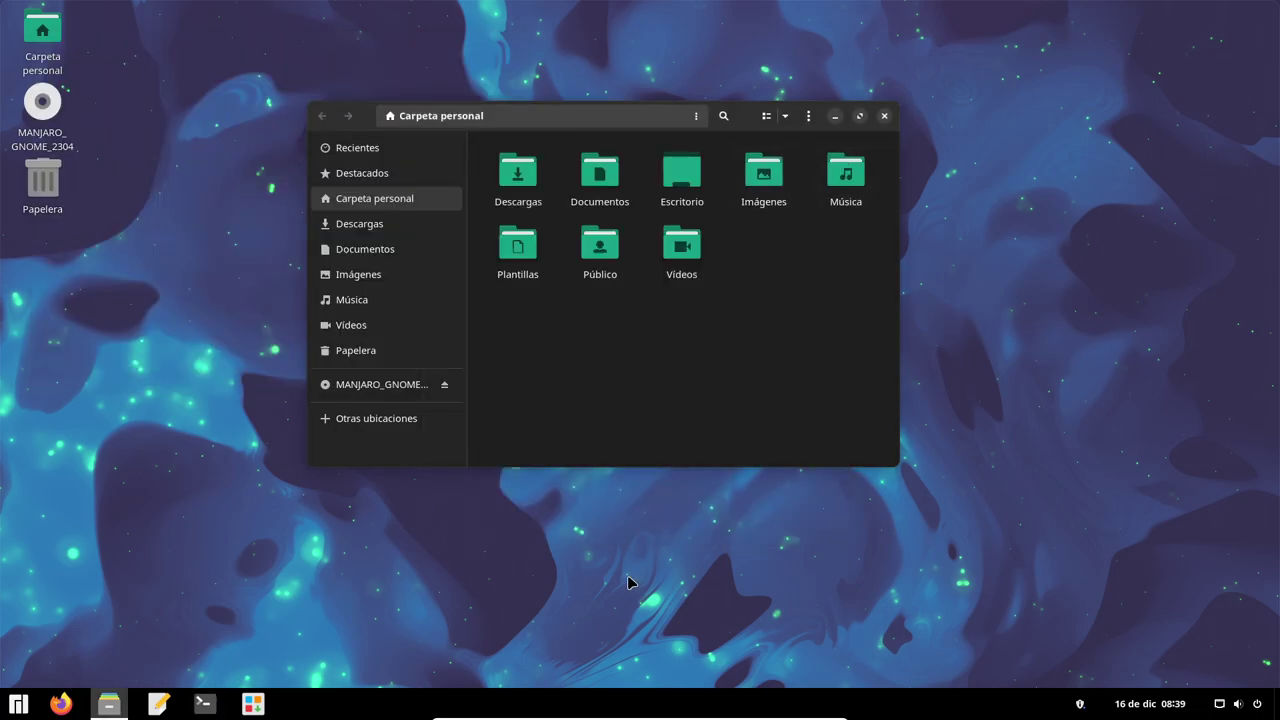
# Apply the Manjaro desktop layout with Layout Switcher, and close it along with the file manager window
pyautogui.click(18, 704)
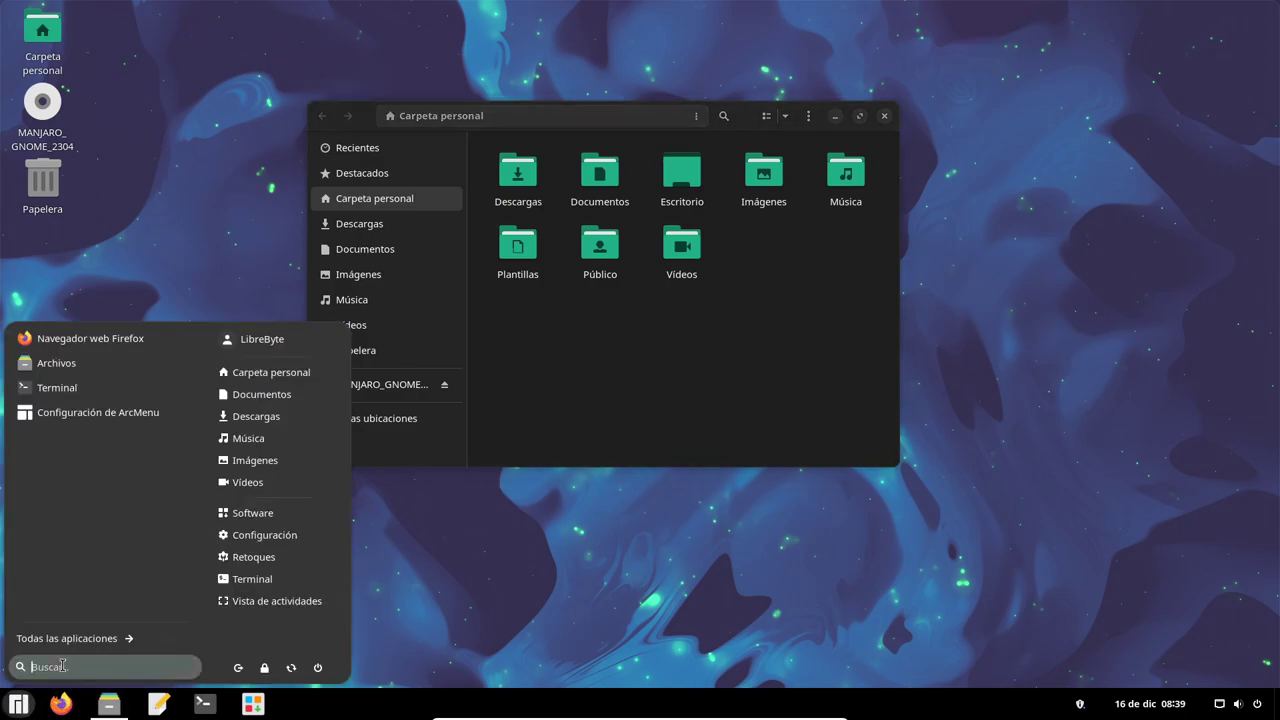
pyautogui.write('layou')
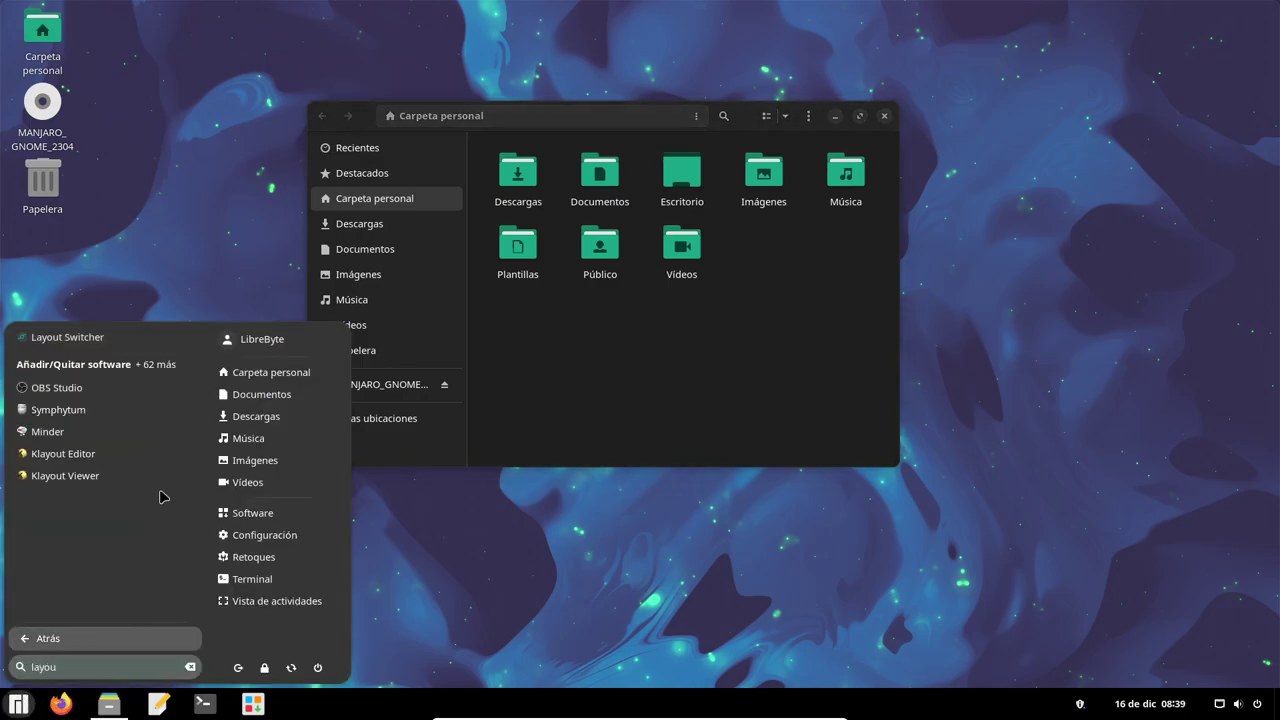
pyautogui.click(136, 337)
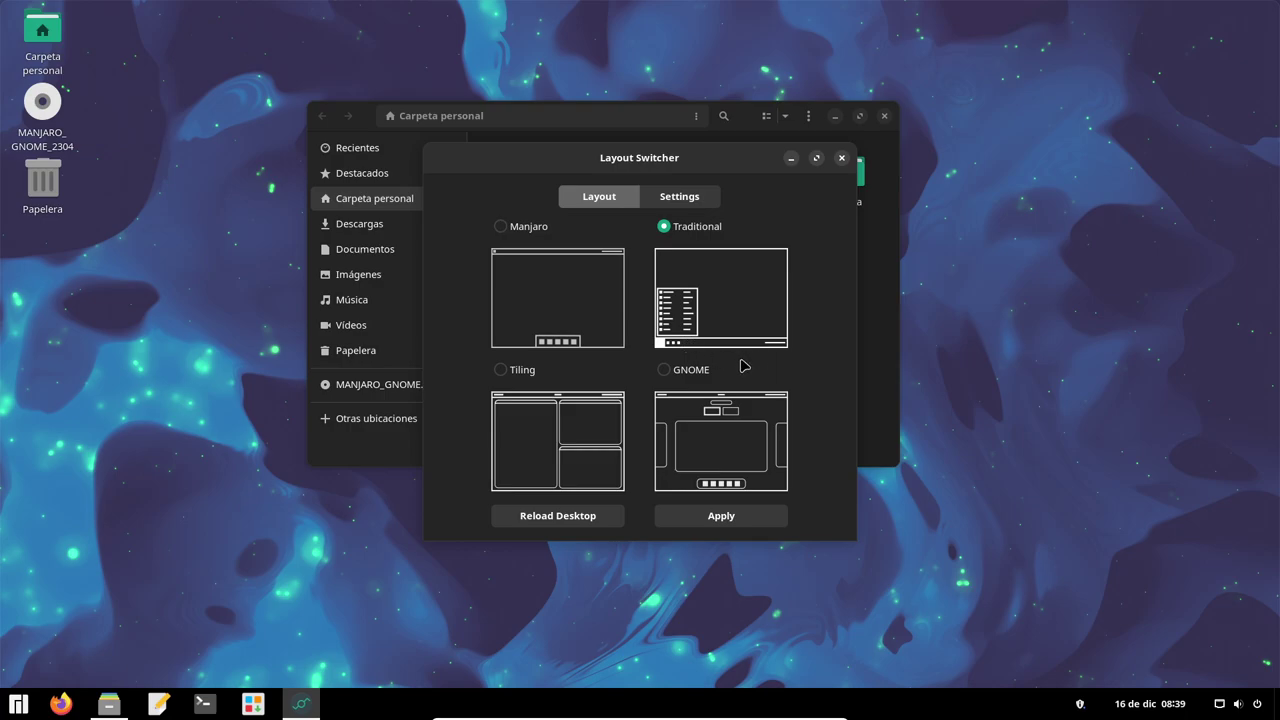
pyautogui.click(510, 229)
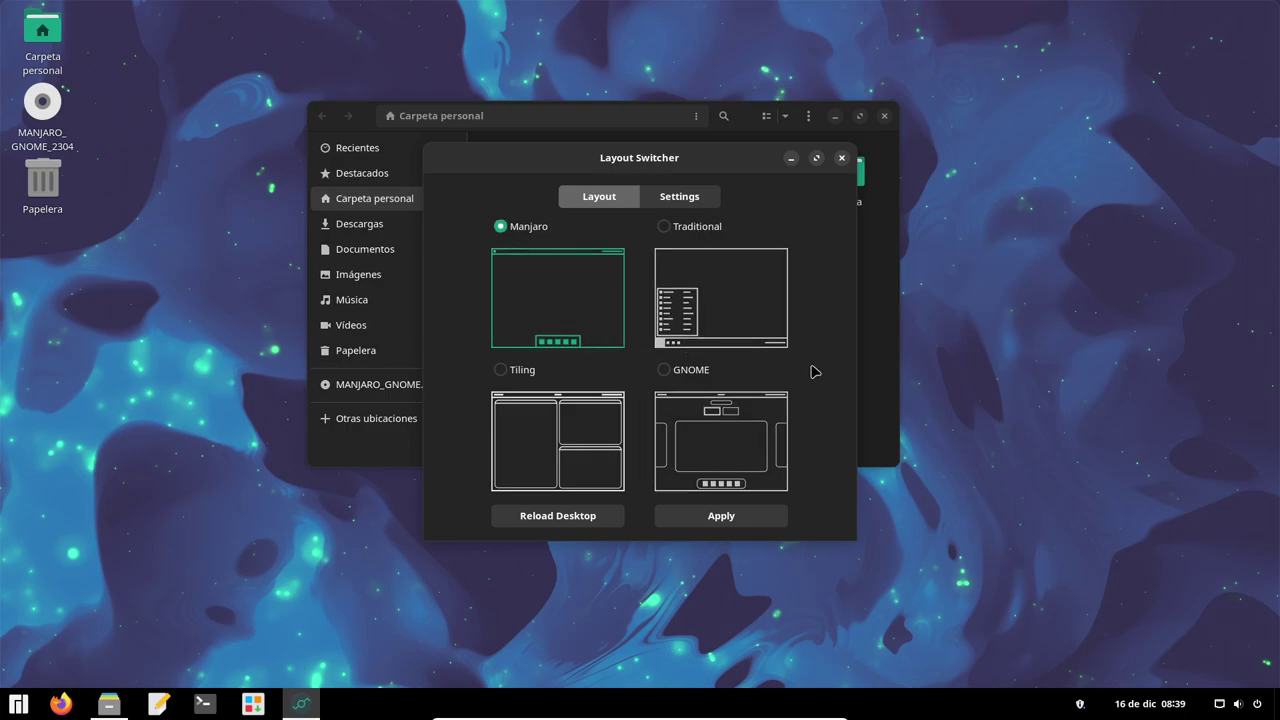
pyautogui.click(740, 519)
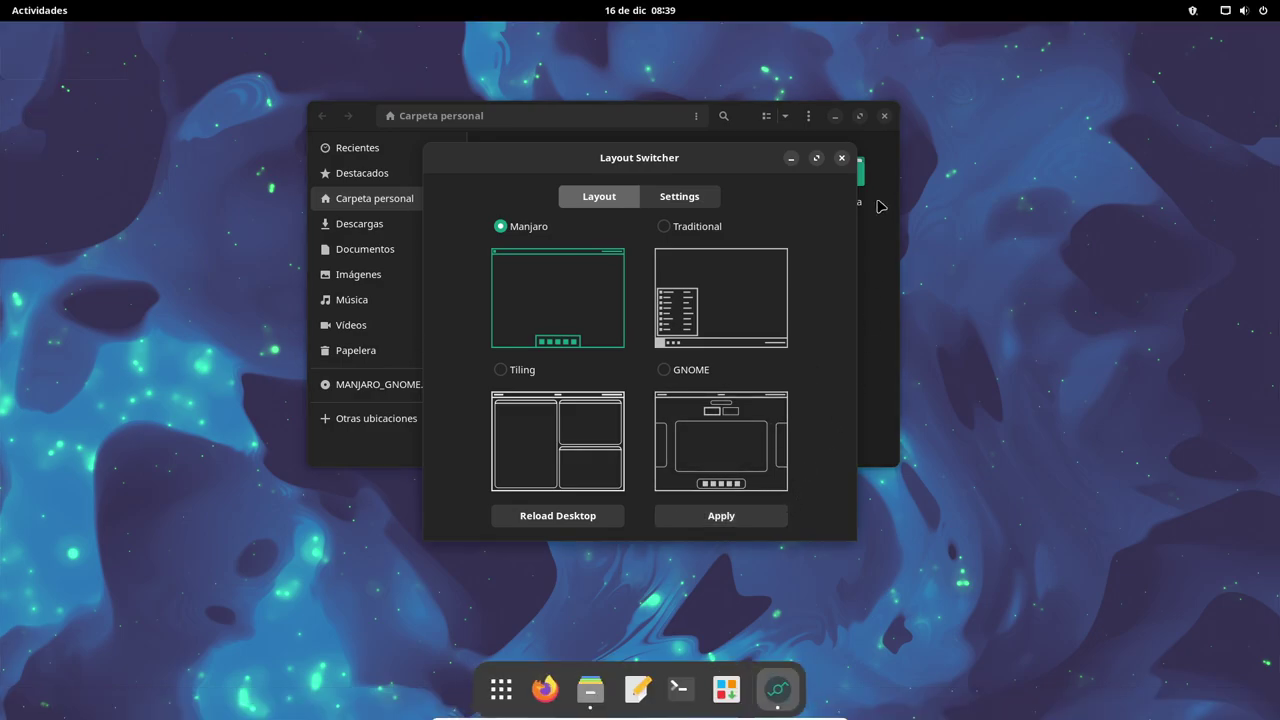
pyautogui.click(843, 160)
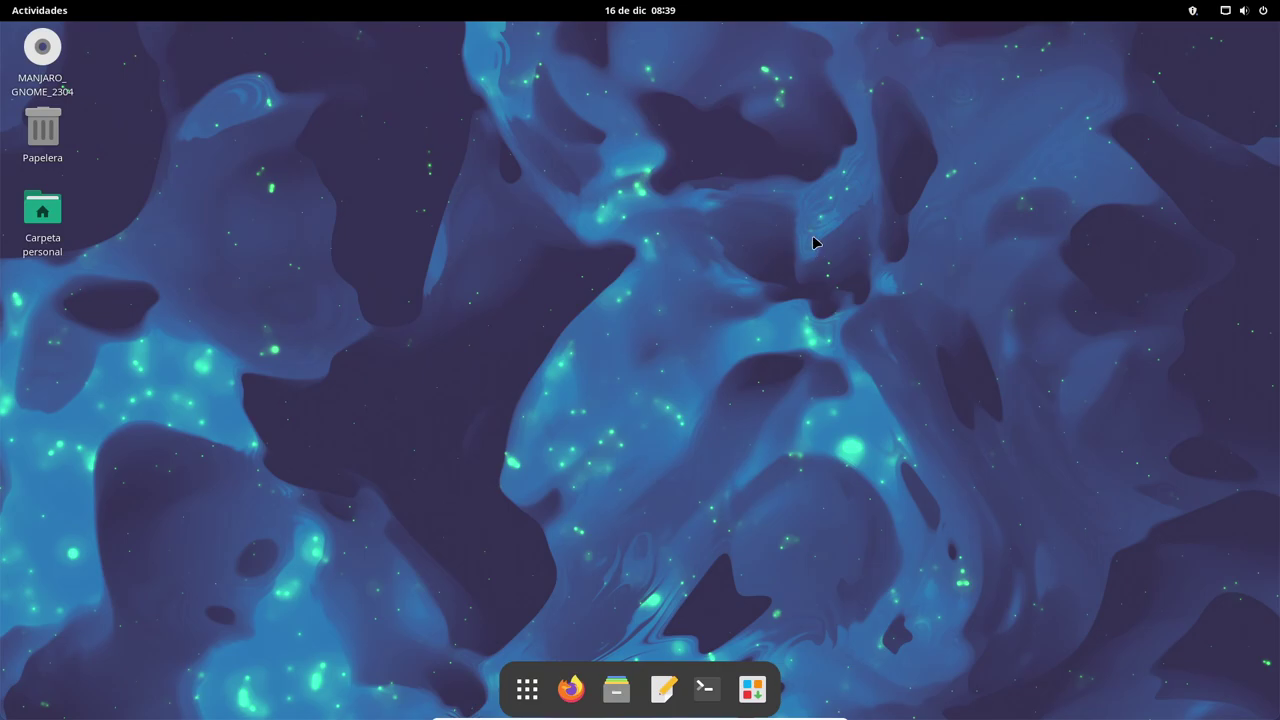
# Show and hide the activities overview repeatedly in the Manjaro layout
pyautogui.press('super')
pyautogui.press('super')
pyautogui.press('super')
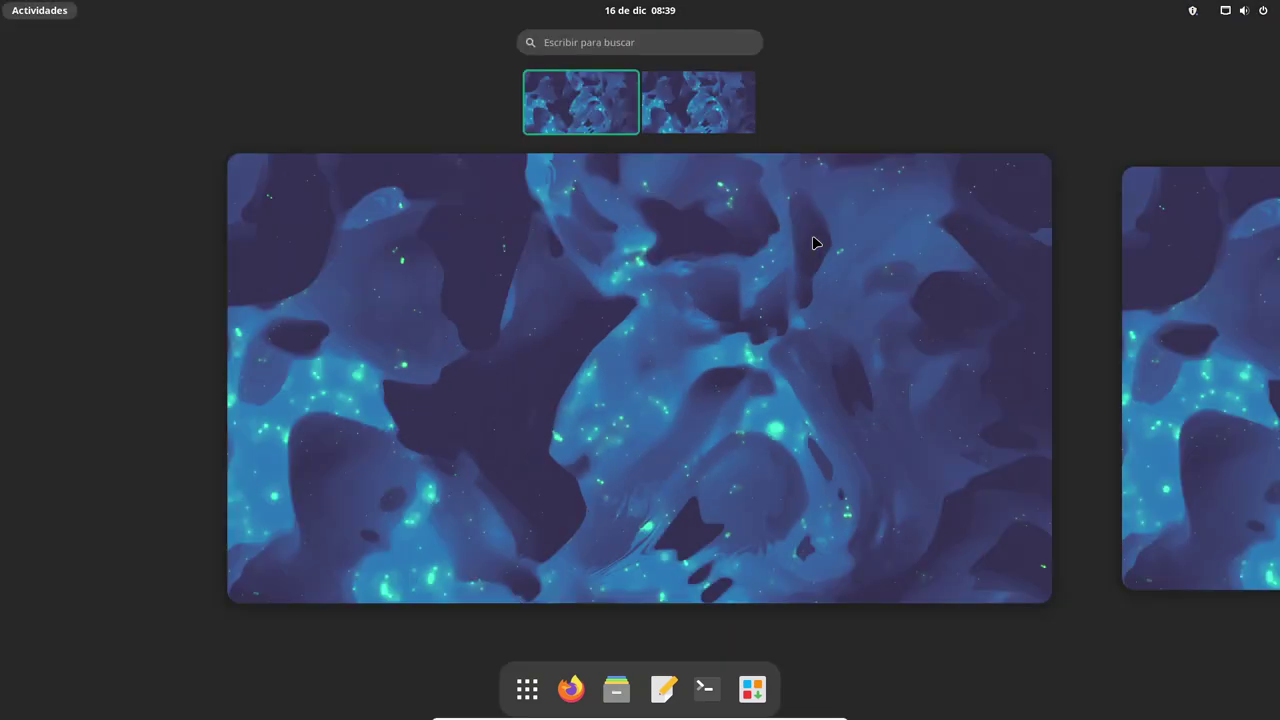
pyautogui.press('super')
pyautogui.press('super')
pyautogui.press('super')
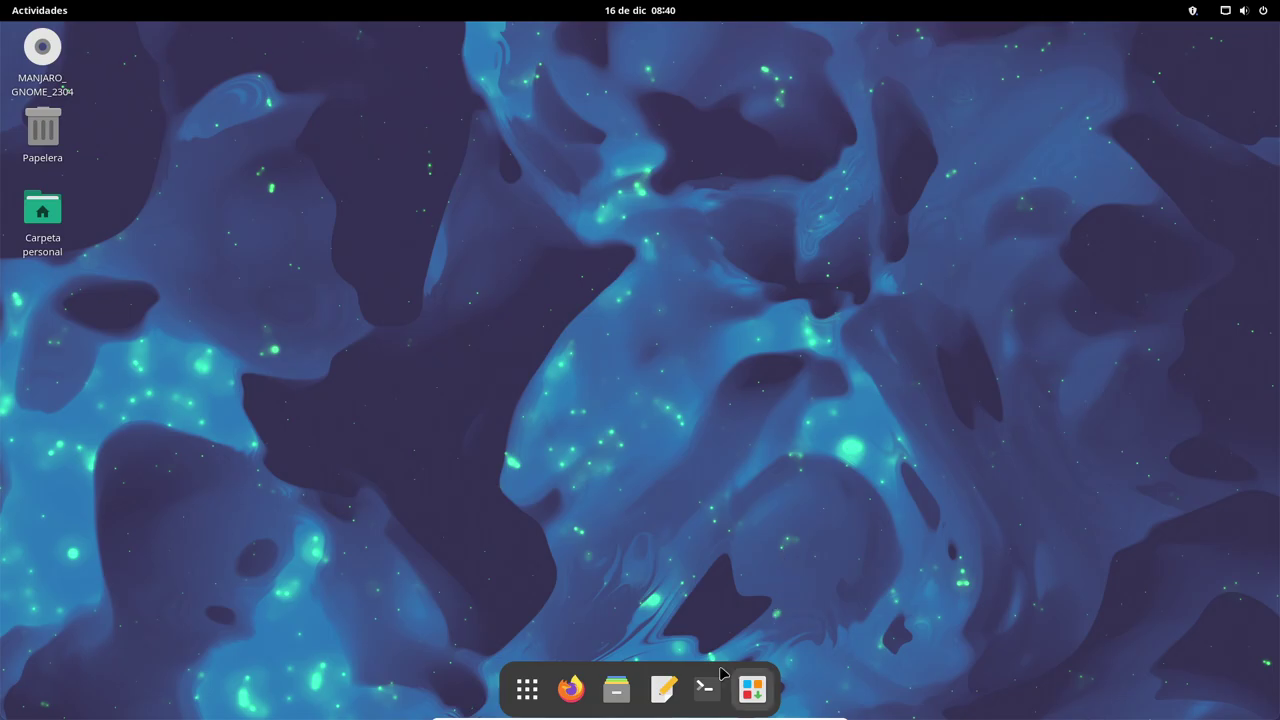
# Browse the application grid, viewing the Office folder and all pages of the System Tools folder
pyautogui.click(527, 688)
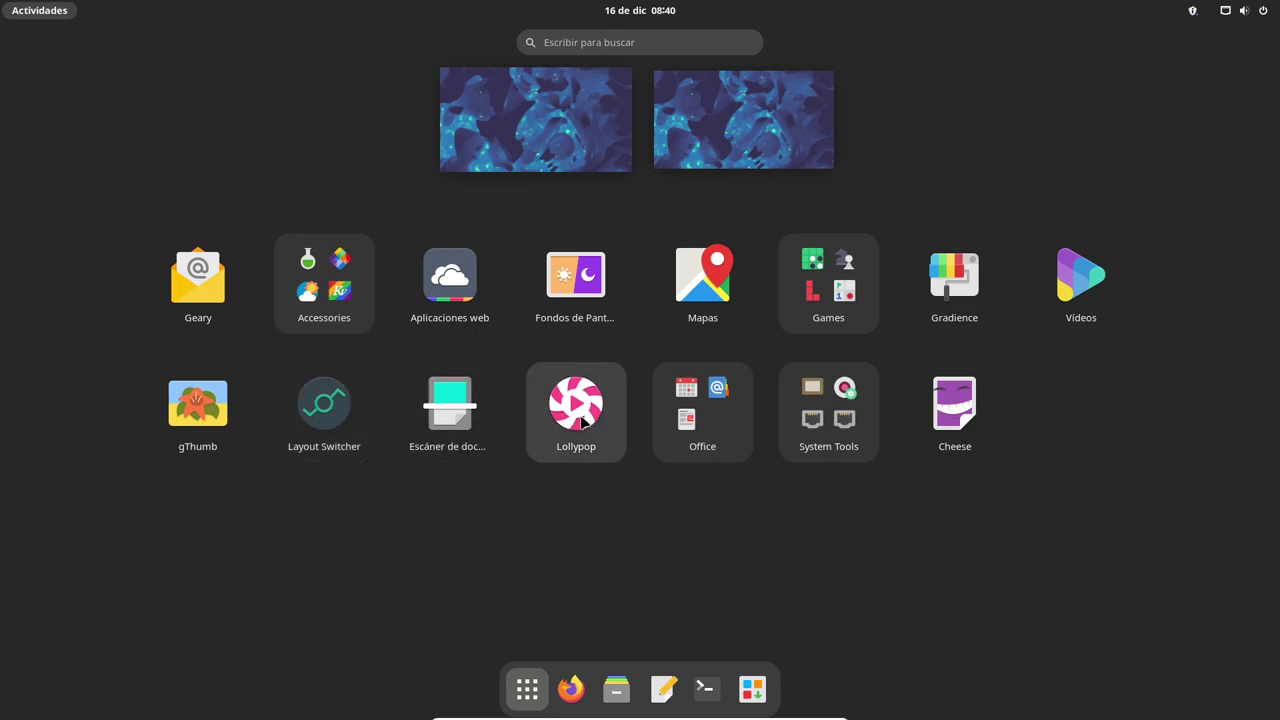
pyautogui.click(725, 425)
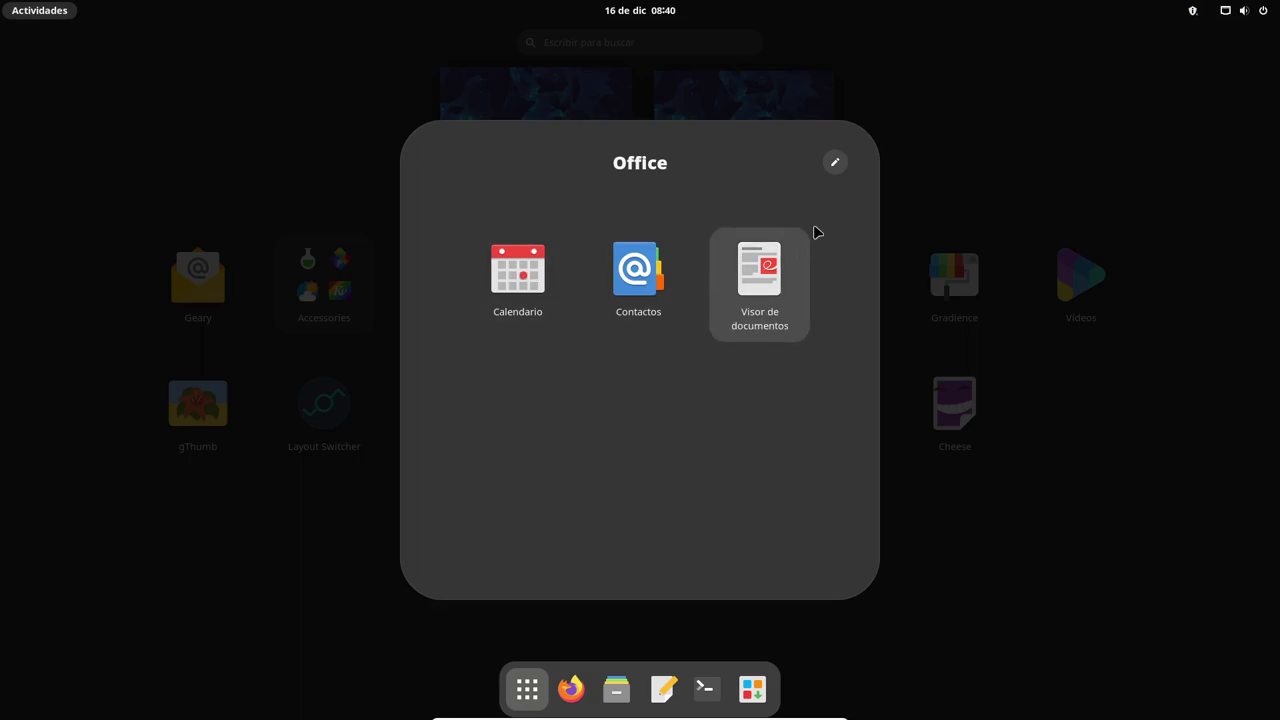
pyautogui.click(912, 393)
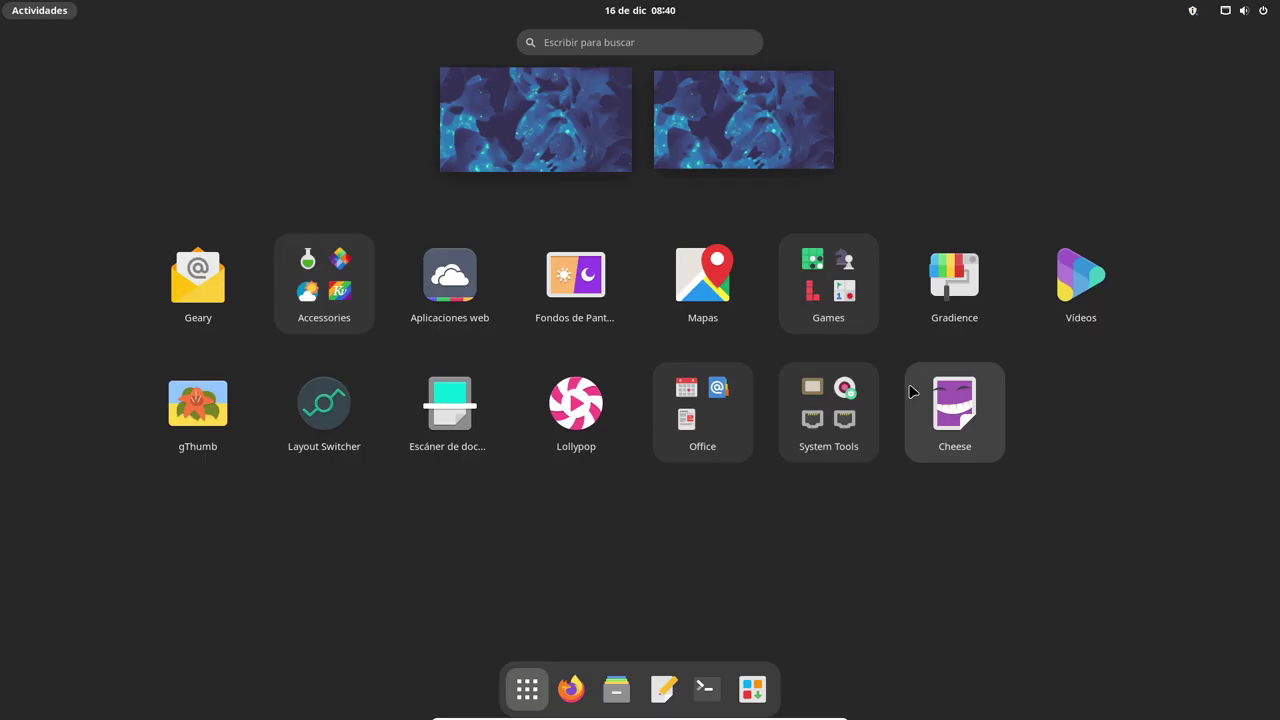
pyautogui.click(824, 415)
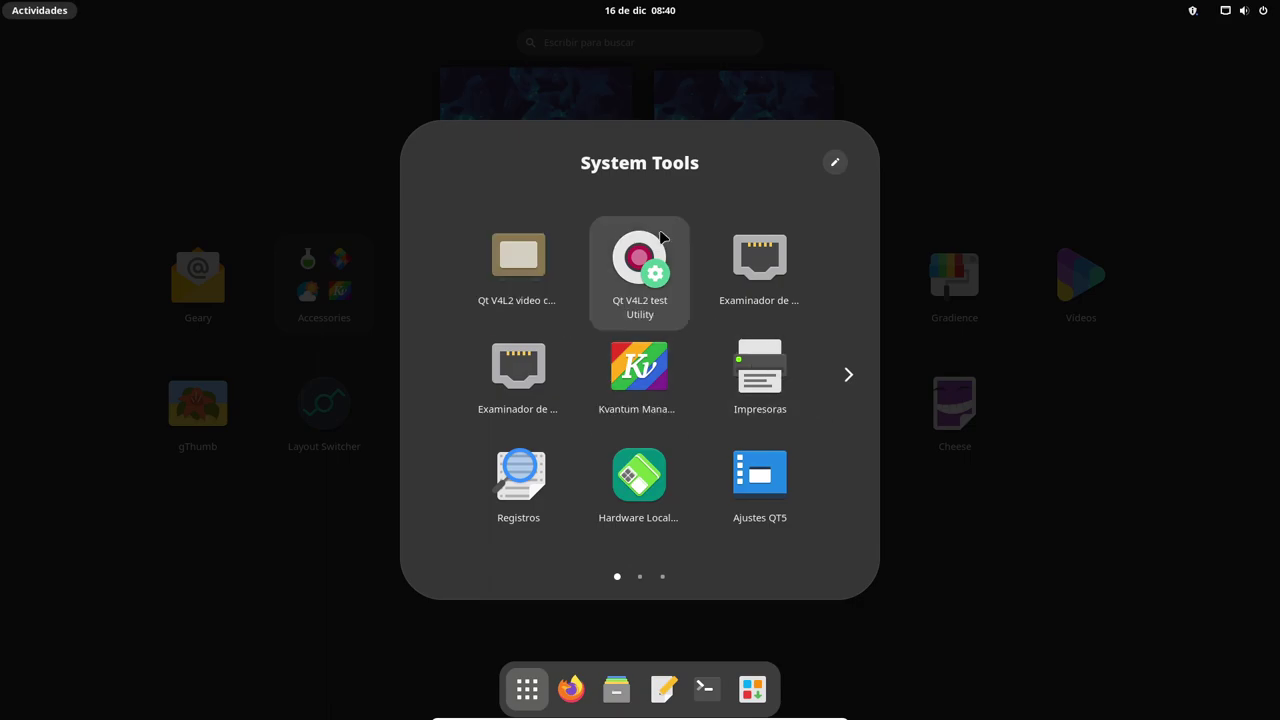
pyautogui.click(848, 375)
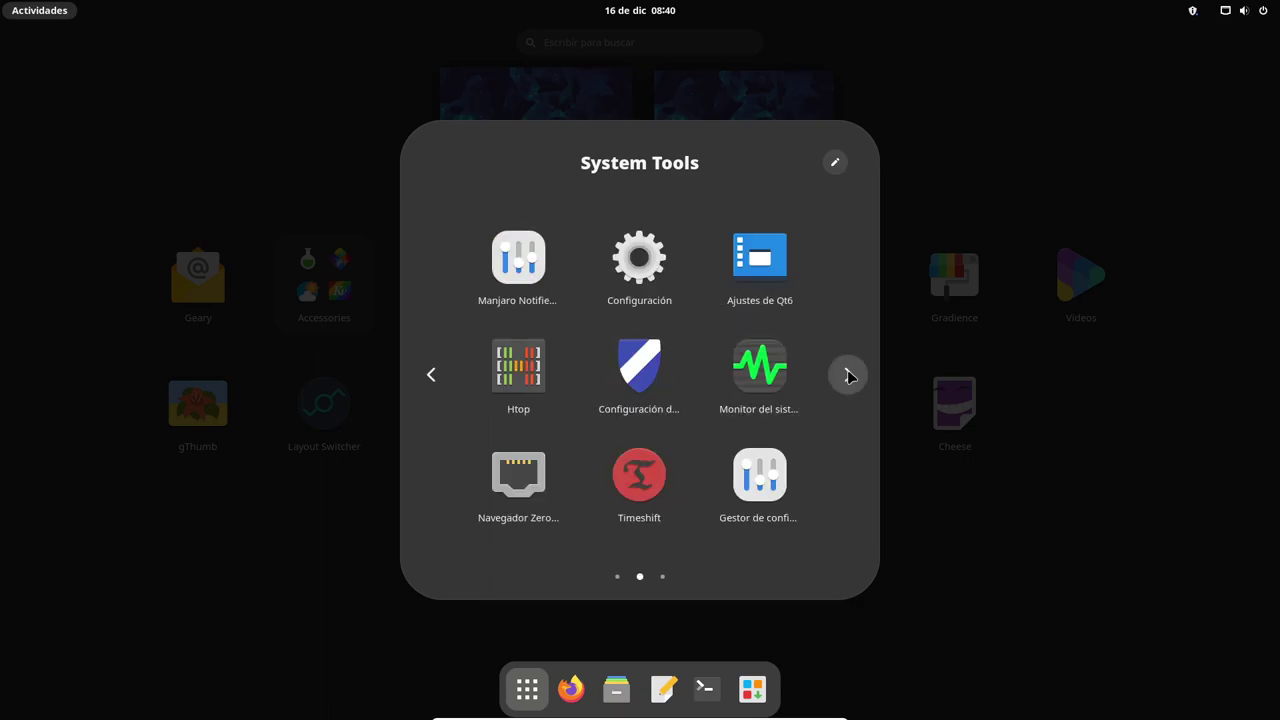
pyautogui.click(848, 375)
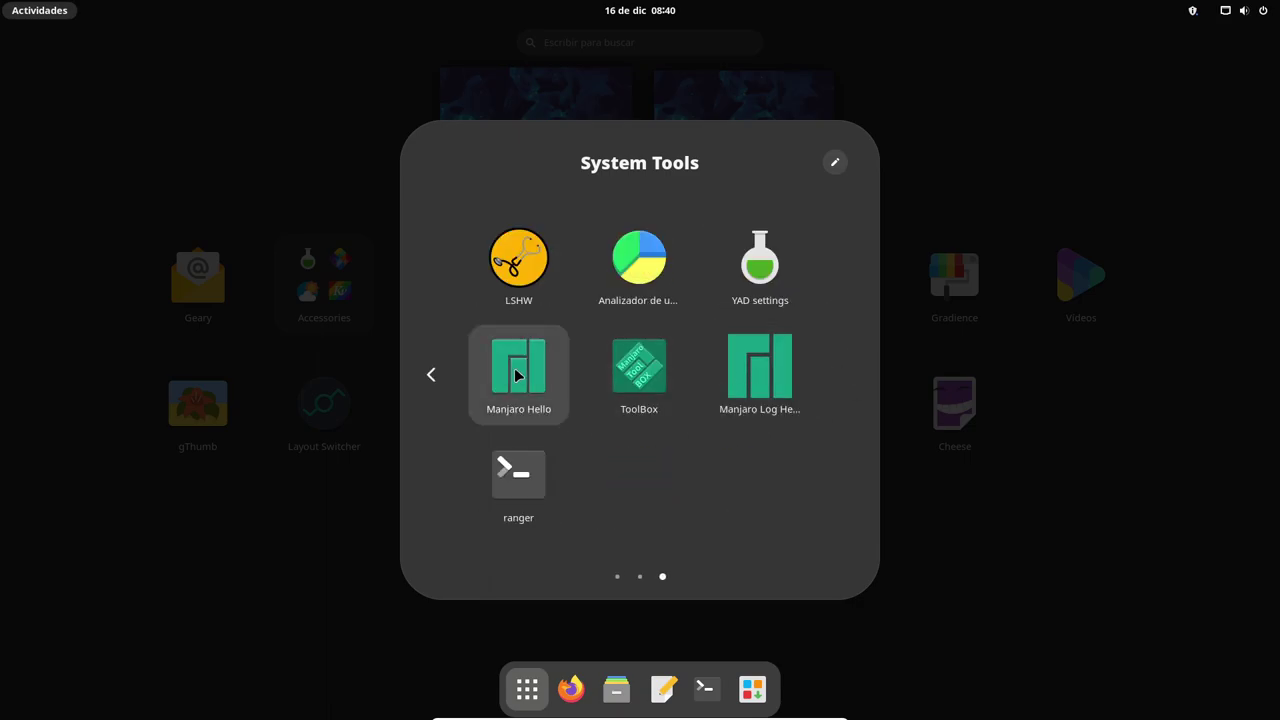
# Open Gestor de configuración de Manjaro from System Tools, view its Sistema and Hardware sections, and close it
pyautogui.click(431, 374)
pyautogui.click(757, 506)
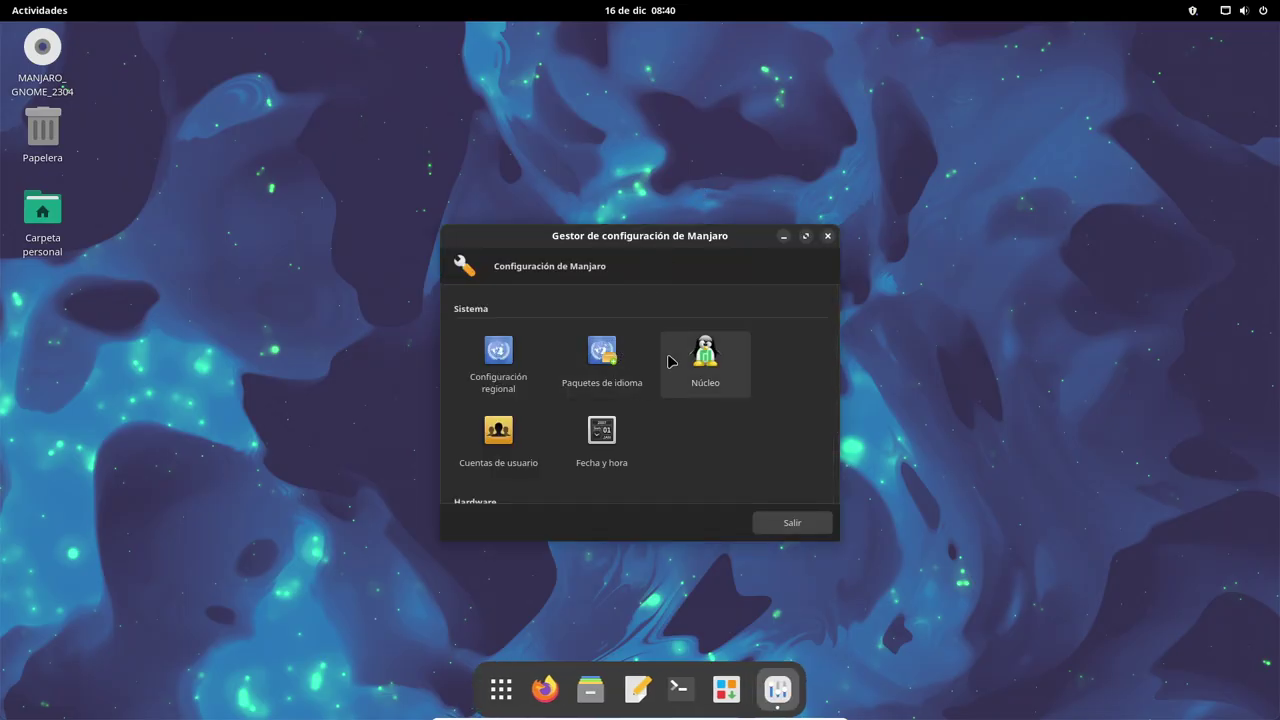
pyautogui.scroll(-2, 705, 355)
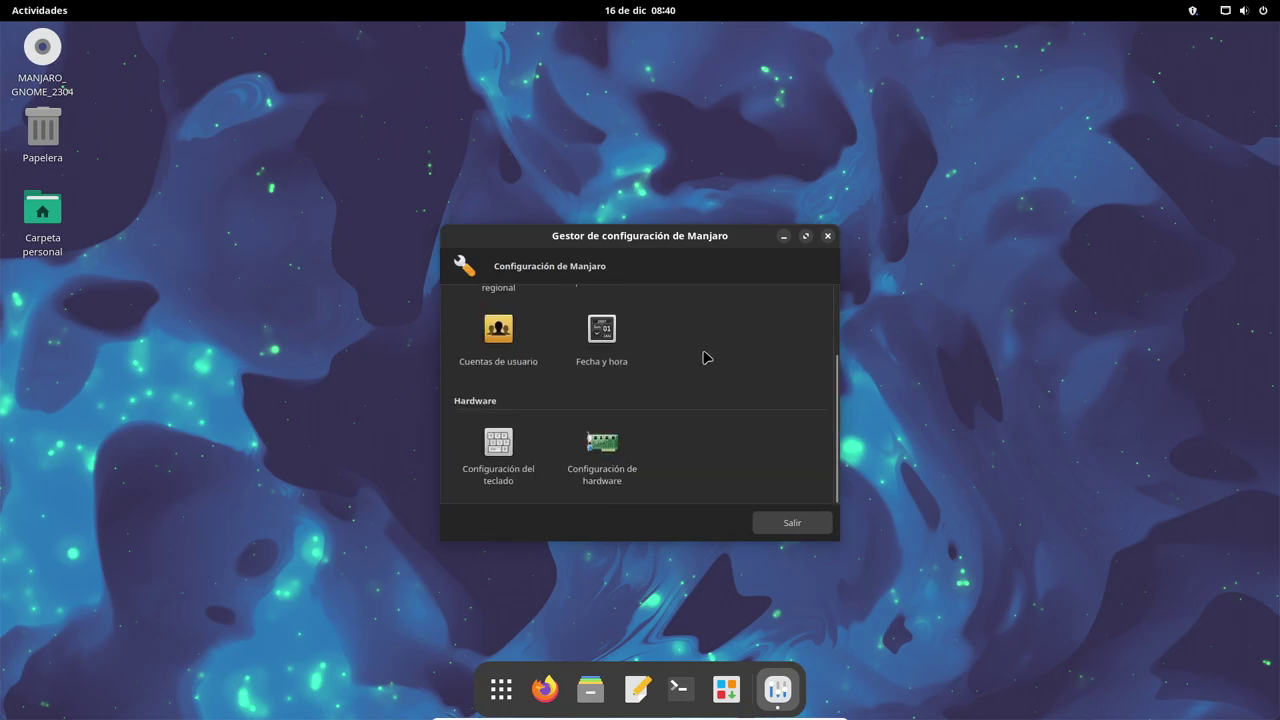
pyautogui.click(827, 236)
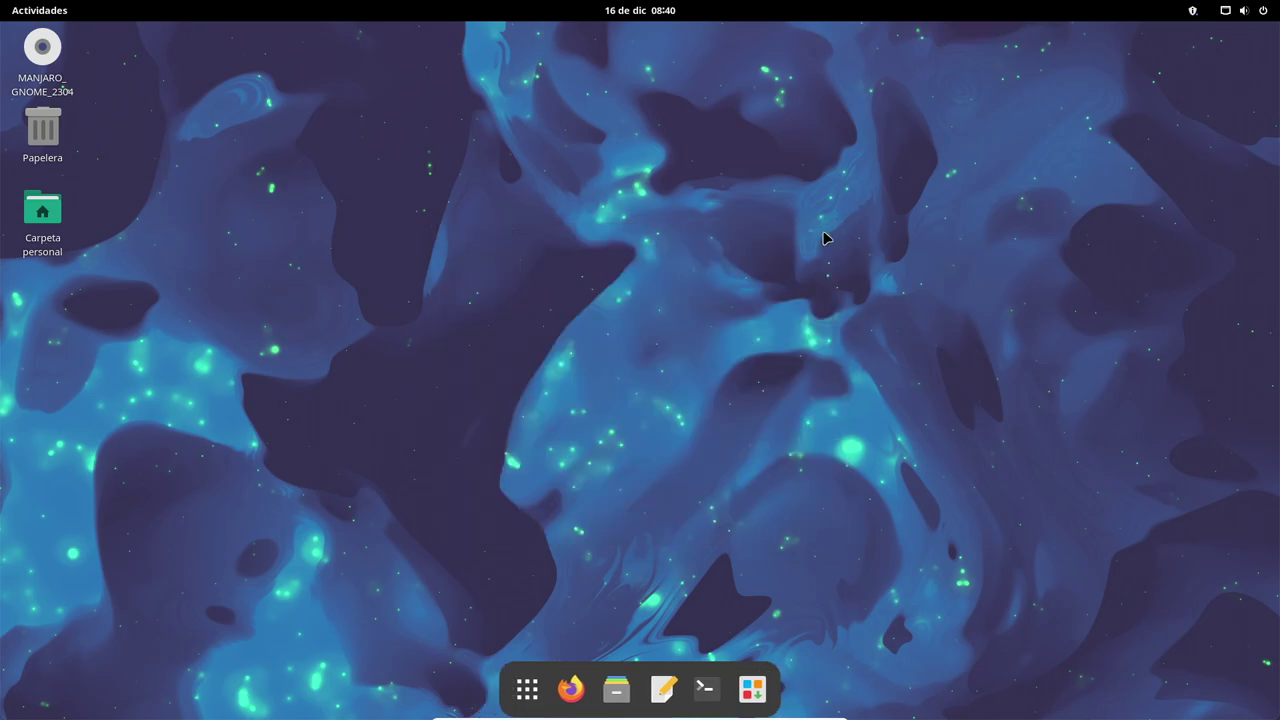
# Show the application grid and return to the desktop, and briefly view the calendar and notifications
pyautogui.click(527, 688)
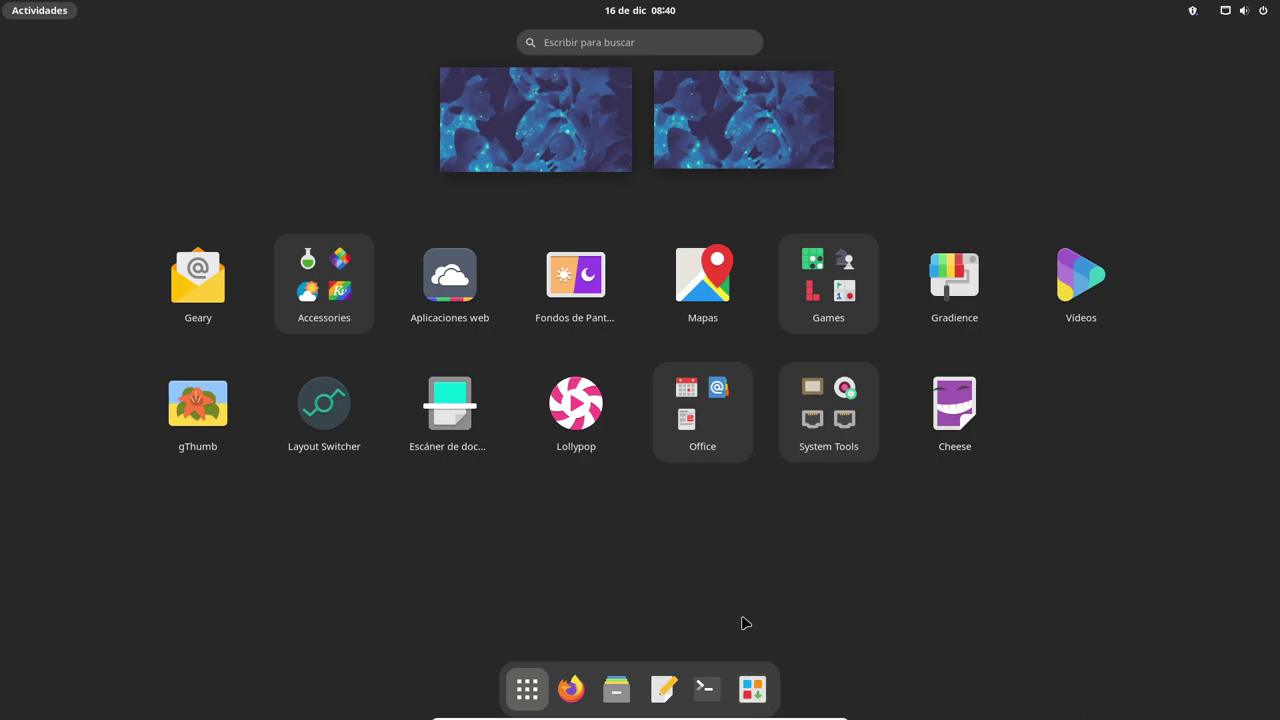
pyautogui.click(758, 542)
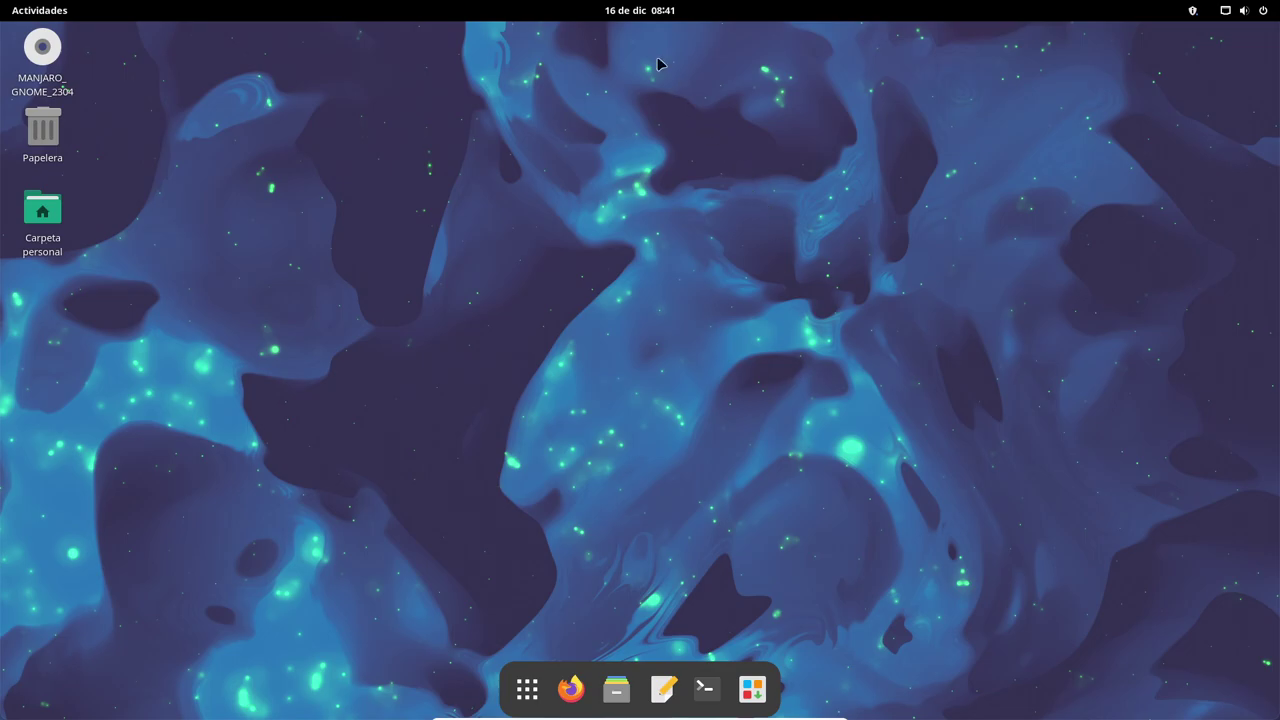
pyautogui.click(638, 11)
pyautogui.click(943, 154)
# Open the system Configuración, reposition its window, and view the styles and backgrounds in the Apariencia section
pyautogui.click(1244, 10)
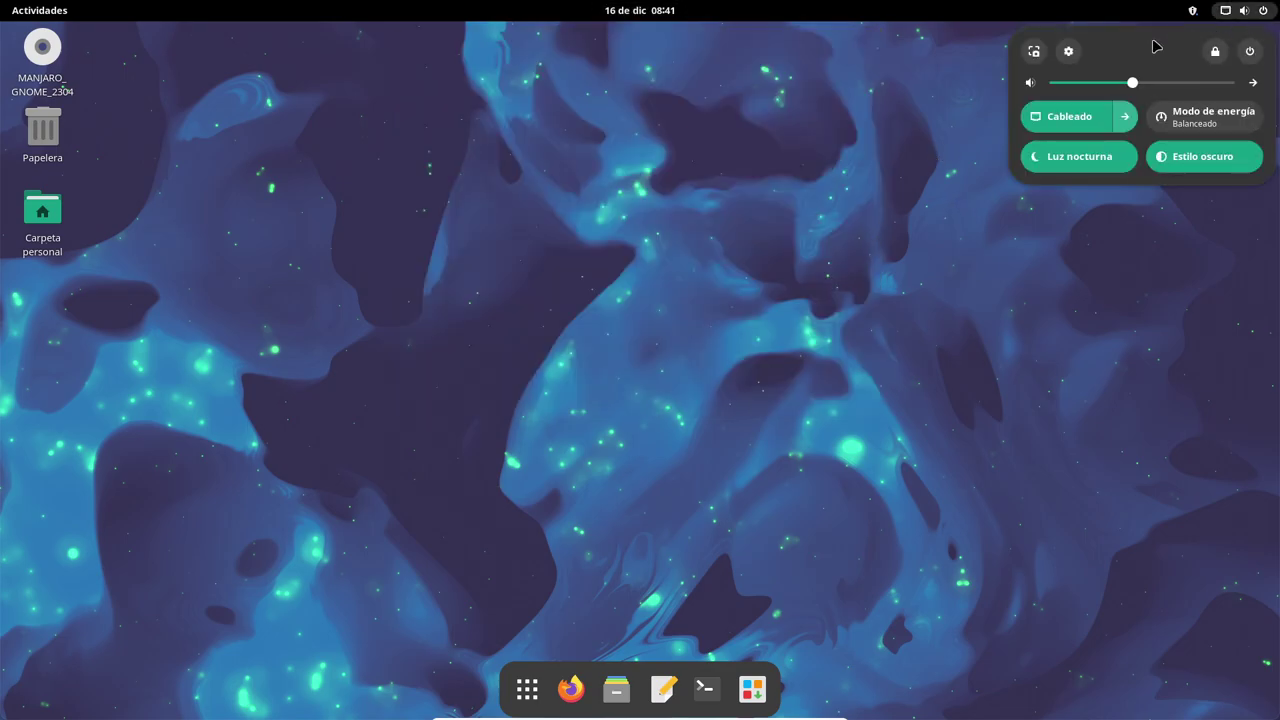
pyautogui.click(1066, 51)
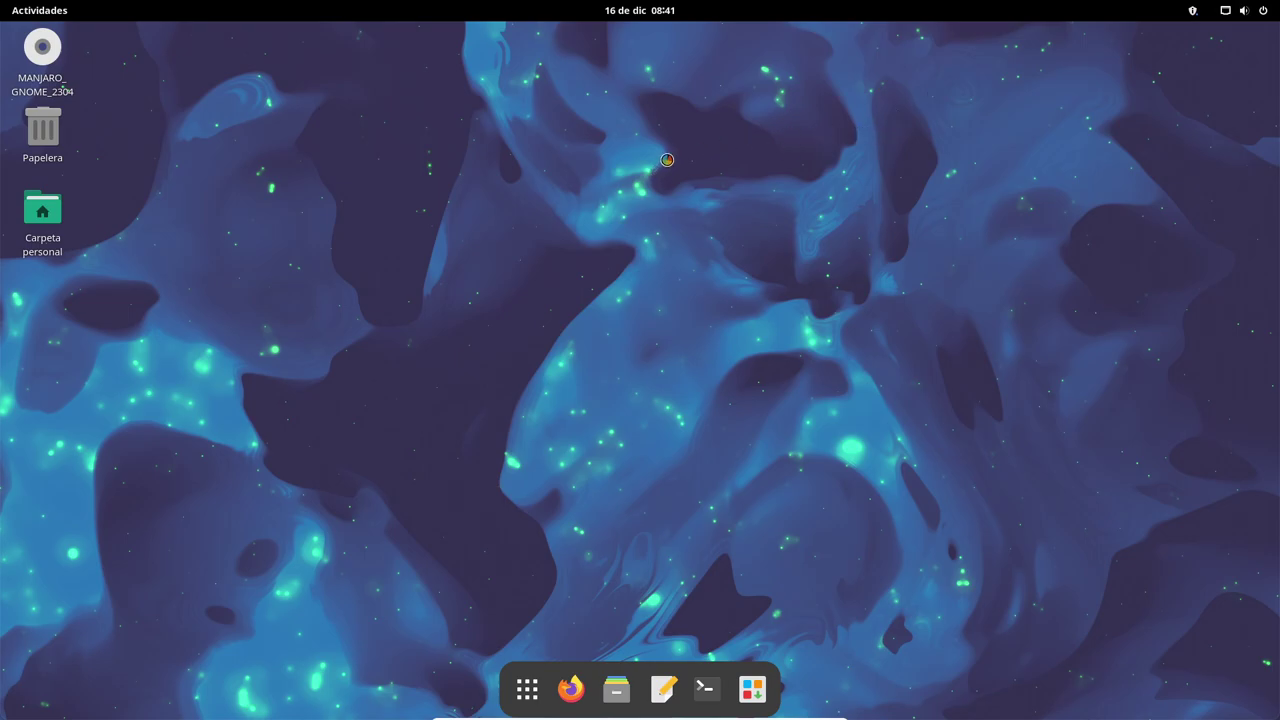
pyautogui.moveTo(474, 48); pyautogui.dragTo(746, 84)
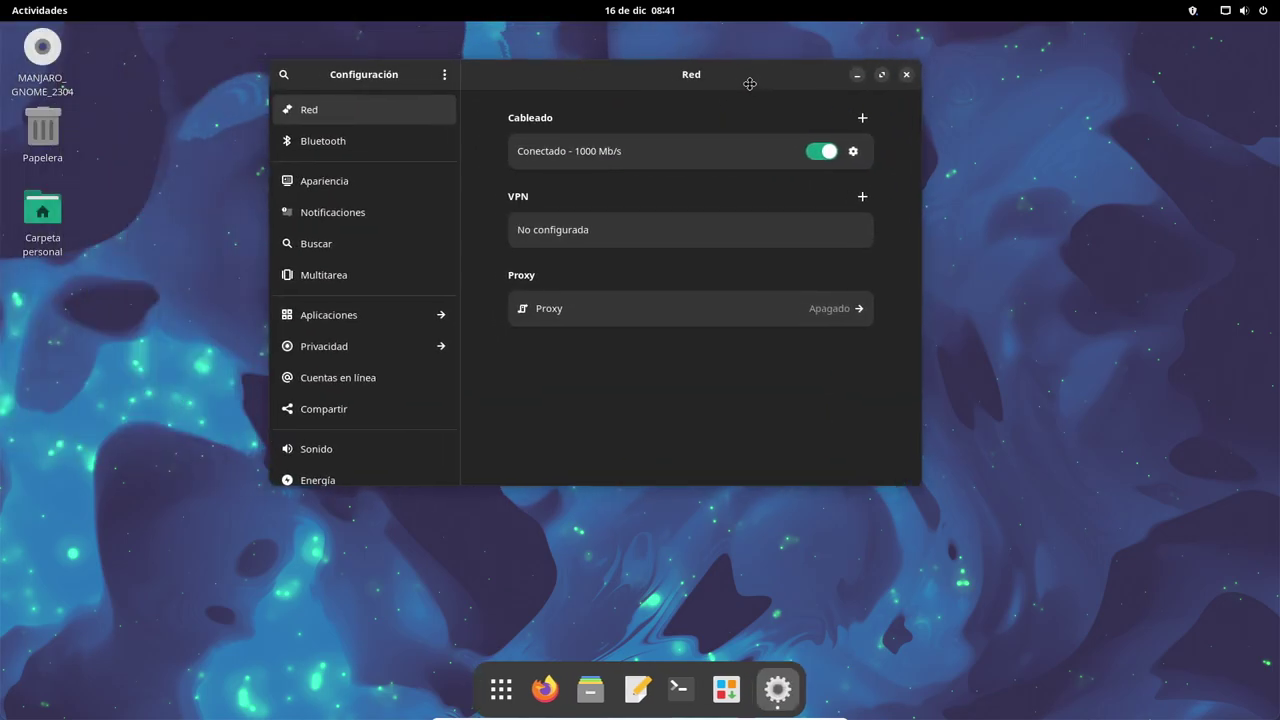
pyautogui.click(398, 186)
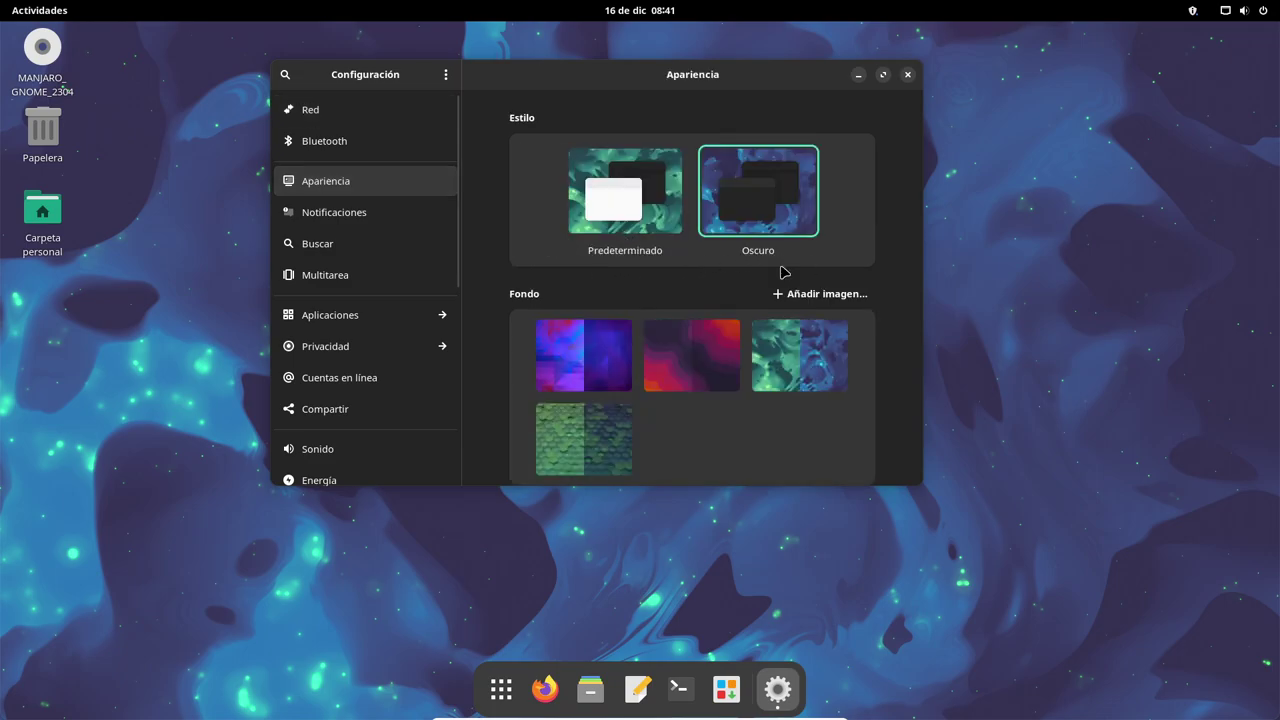
pyautogui.scroll(-1, 723, 380)
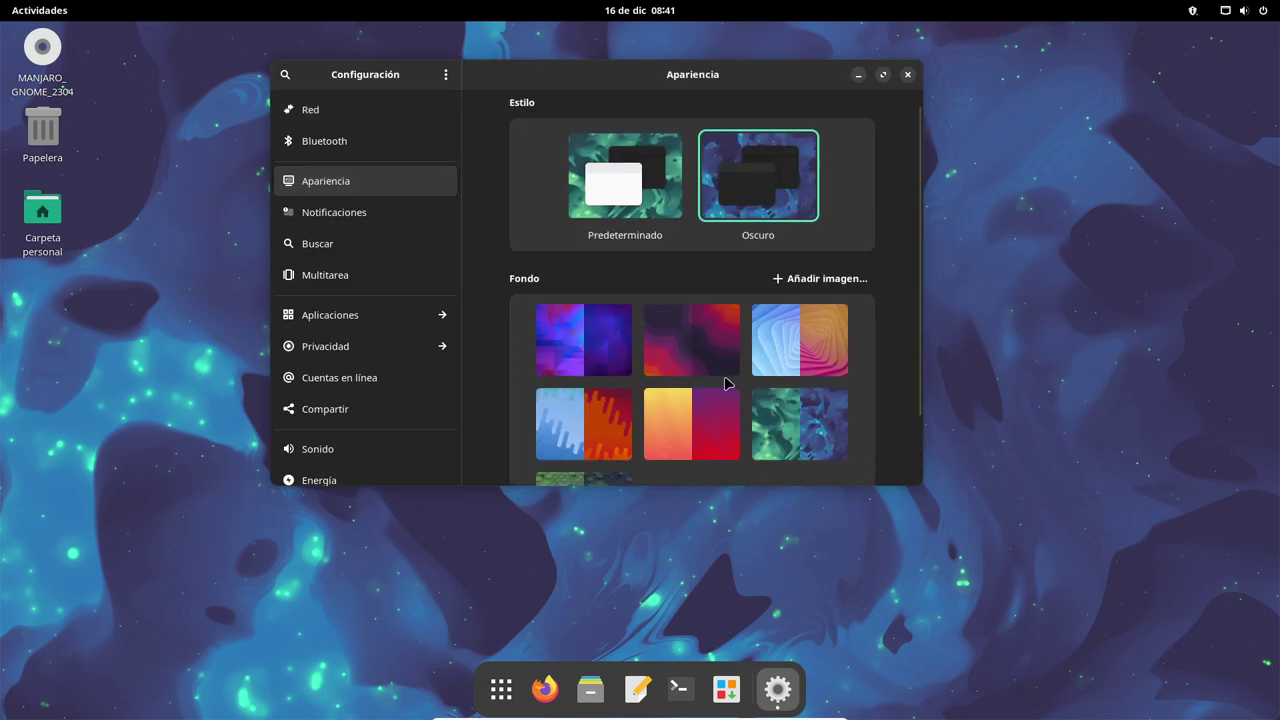
pyautogui.scroll(-2, 670, 352)
# View the Notificaciones, Buscar and Multitarea sections of Configuración
pyautogui.click(406, 218)
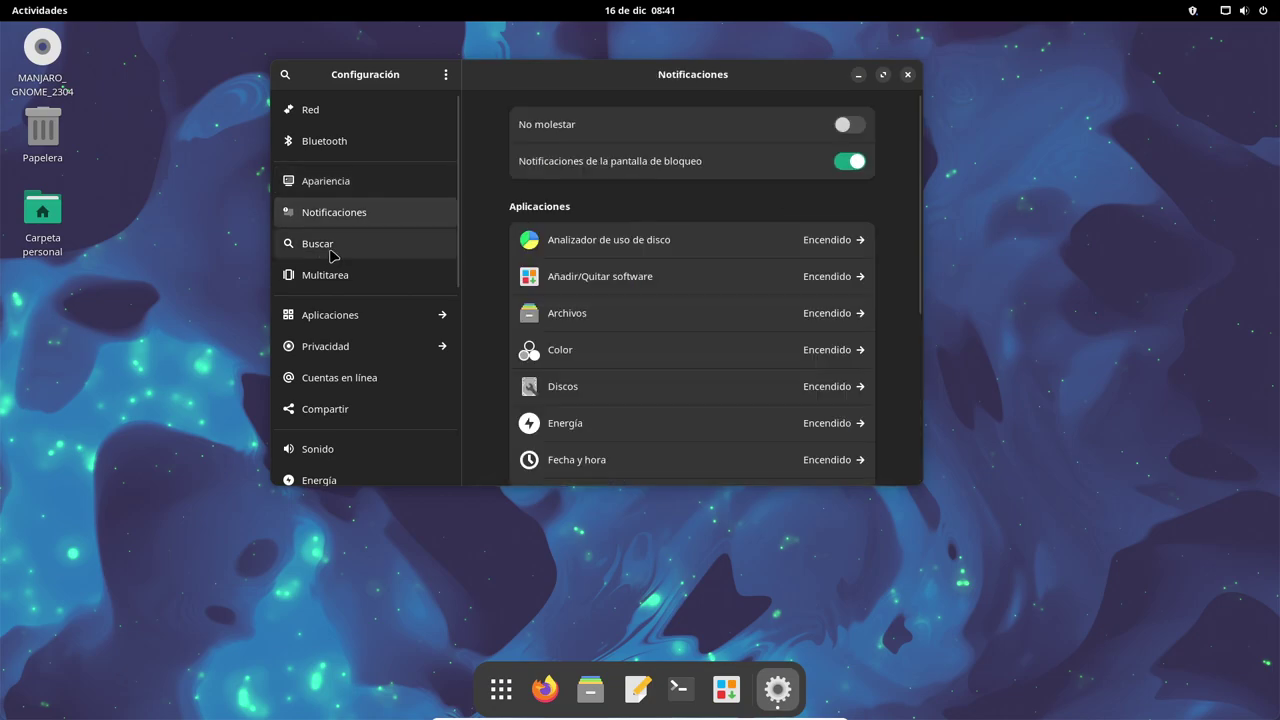
pyautogui.click(334, 249)
pyautogui.click(344, 278)
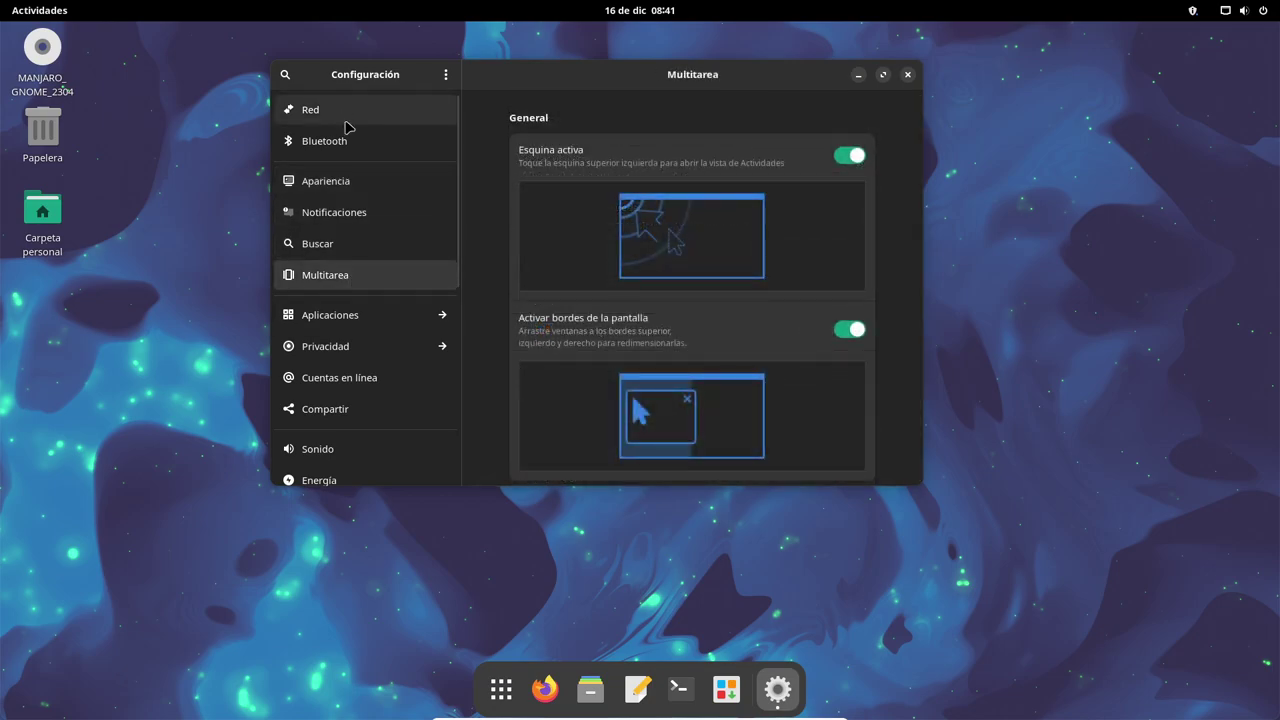
# Return to the Apariencia section and look through the settings categories and all available background images
pyautogui.click(363, 184)
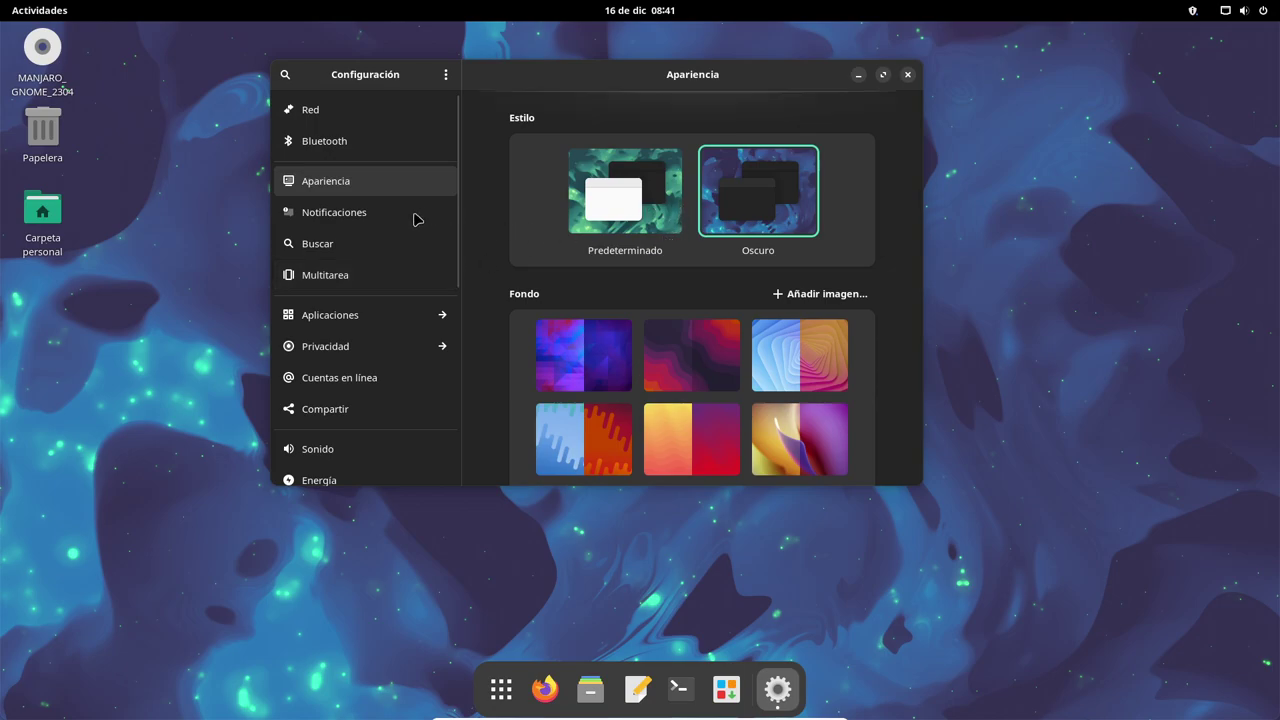
pyautogui.scroll(-5, 405, 219)
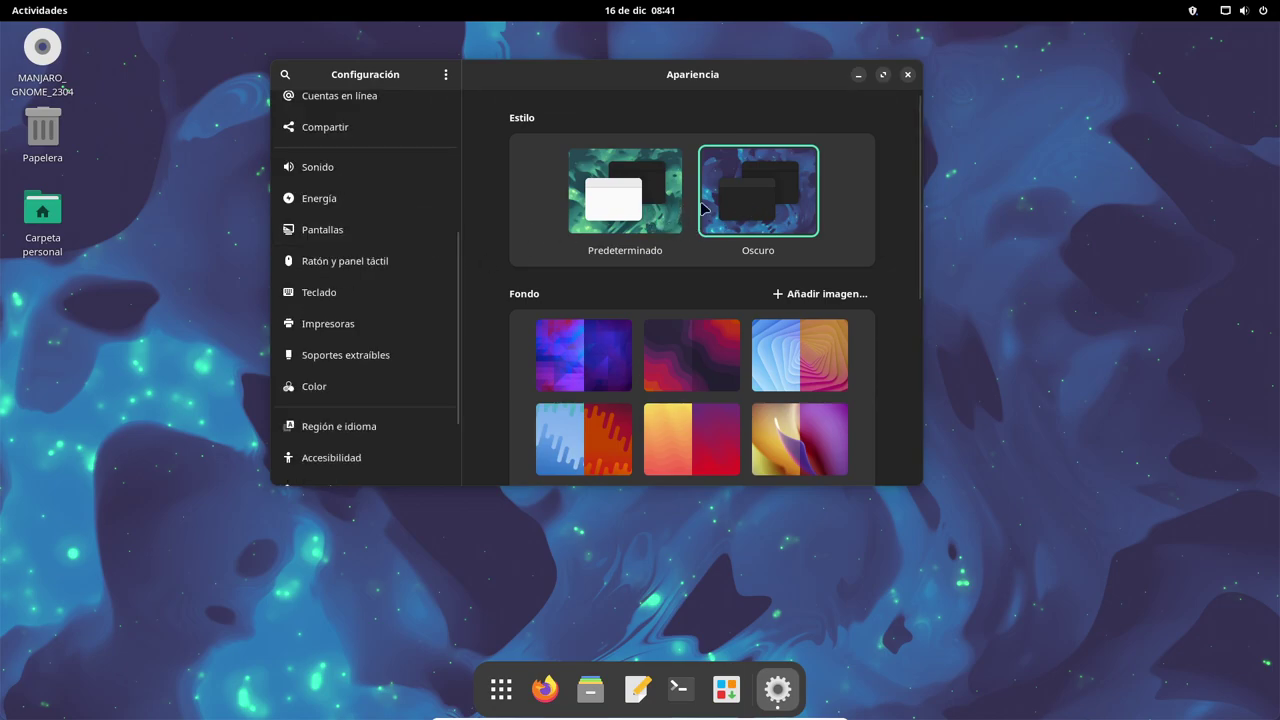
pyautogui.scroll(-3, 640, 276)
pyautogui.scroll(-3, 673, 277)
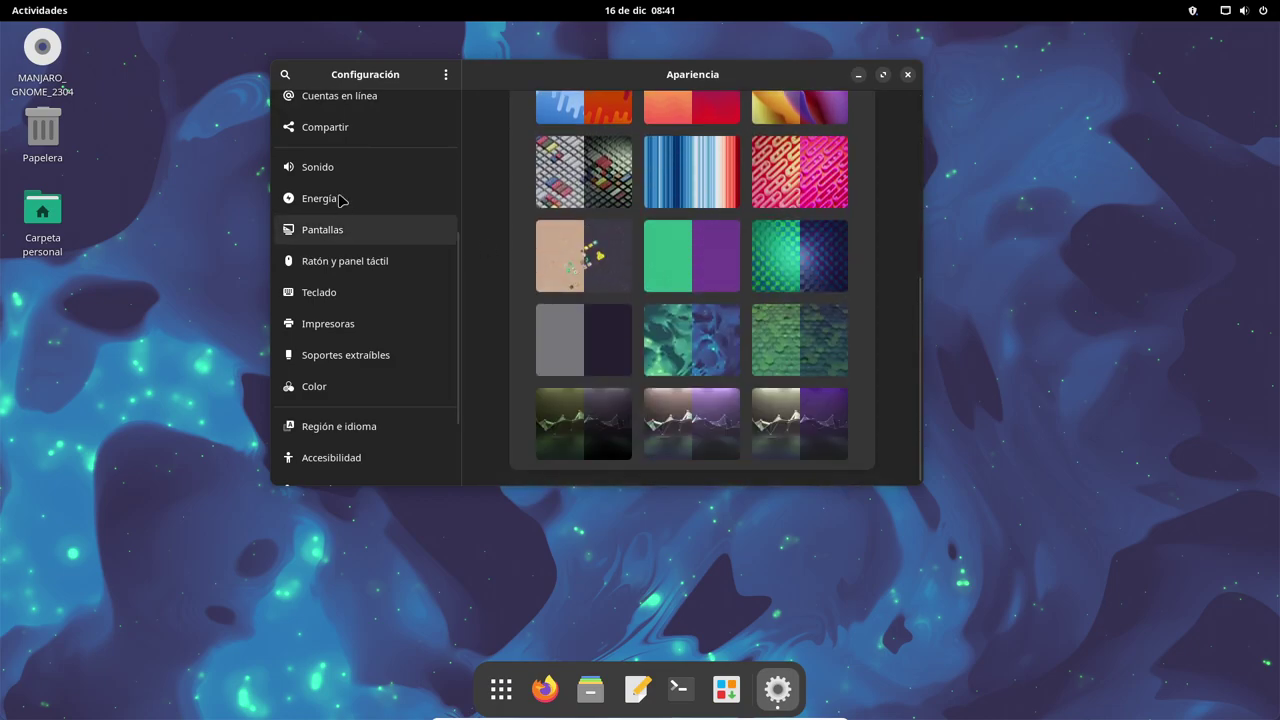
# View the Teclado section's input source settings, and close Configuración
pyautogui.click(362, 295)
pyautogui.scroll(3, 411, 300)
pyautogui.scroll(2, 410, 303)
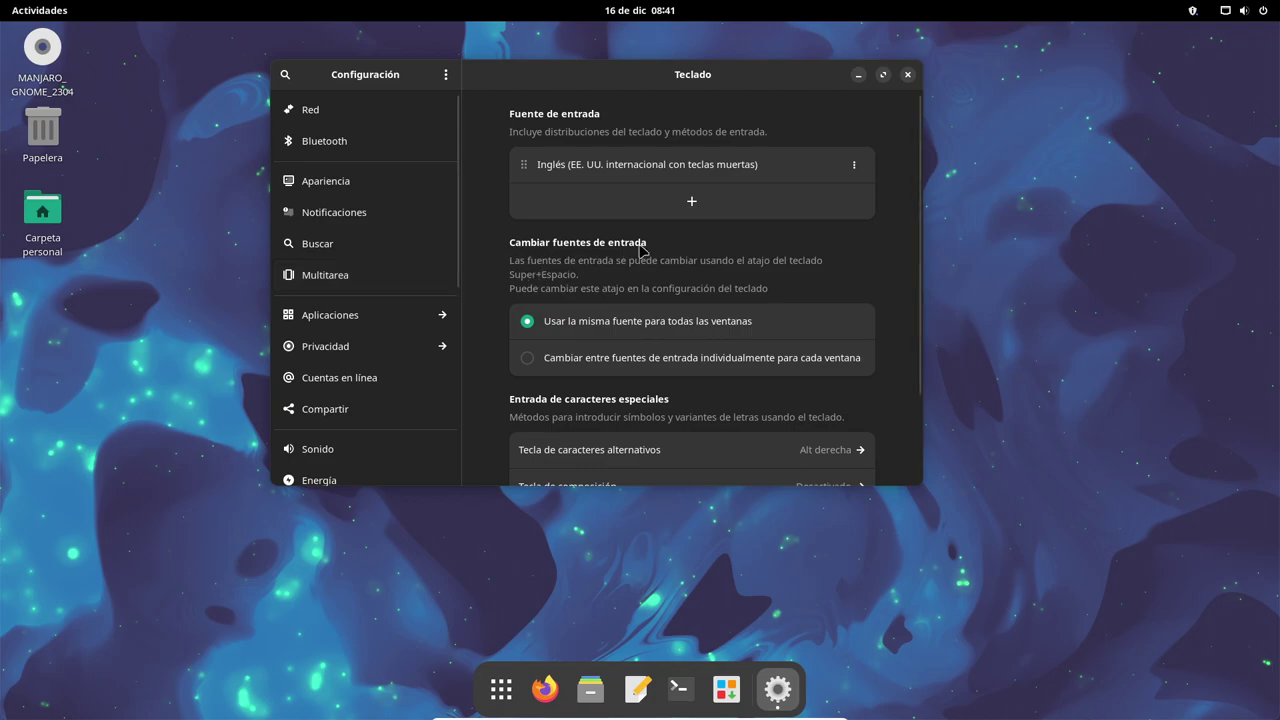
pyautogui.click(907, 76)
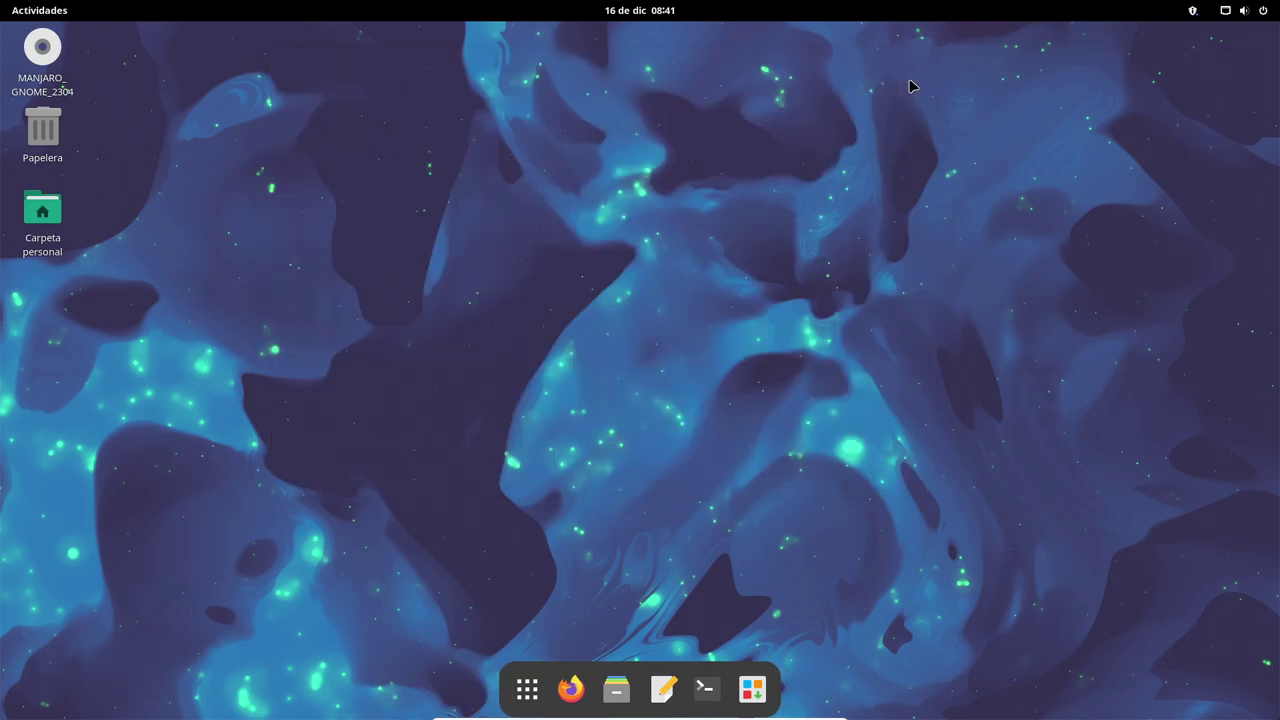